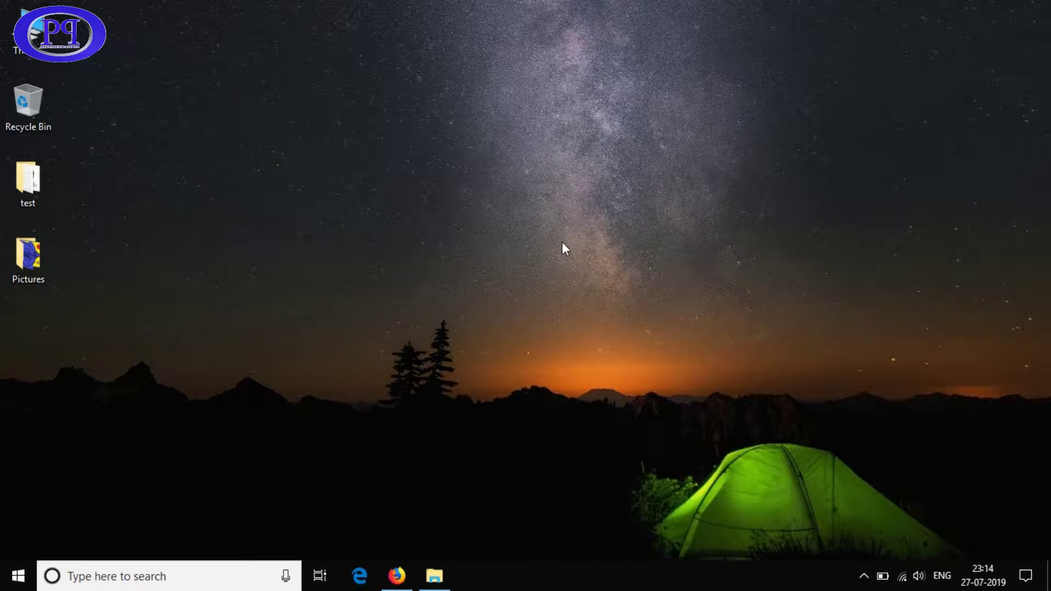
Refresh the desktop and open the Pictures folder from its desktop icon
right_click(562, 243)
click(631, 288)
double_click(28, 255)
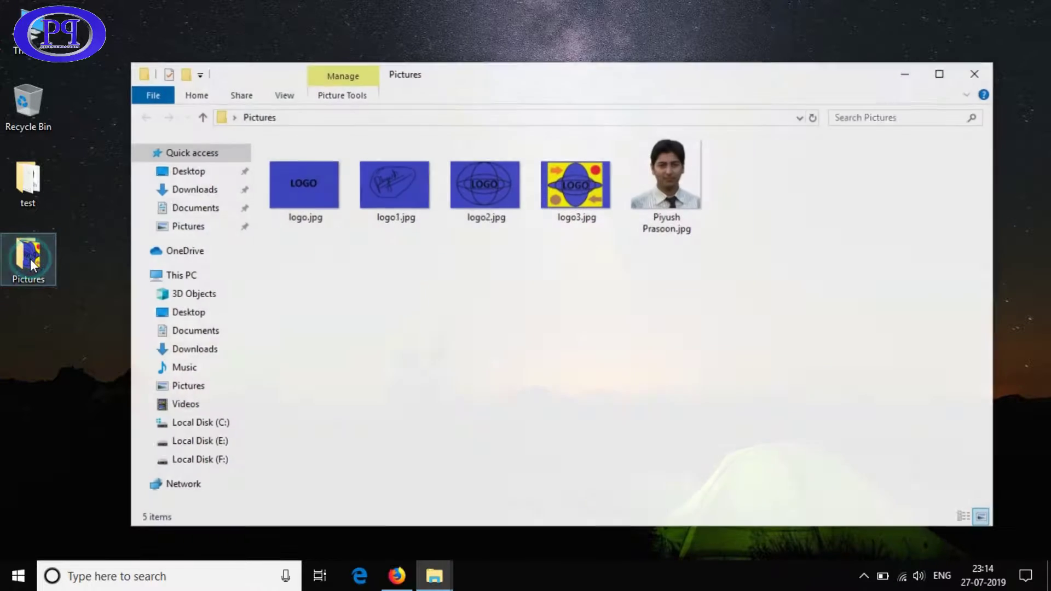
Select and deselect all five images, then open logo.jpg in Photos
click(264, 284)
drag(264, 284, 838, 171)
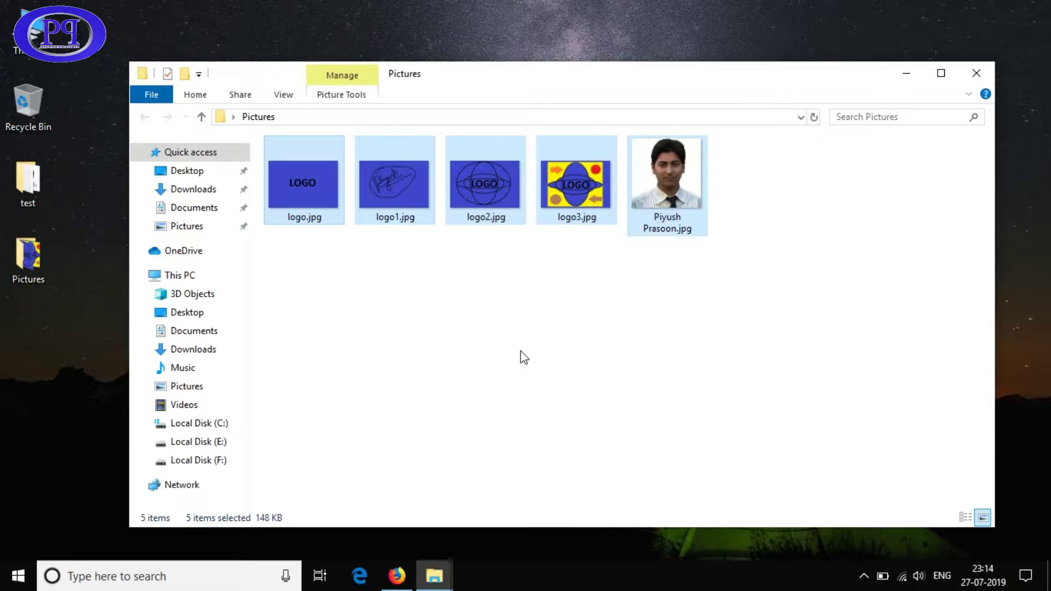
click(534, 304)
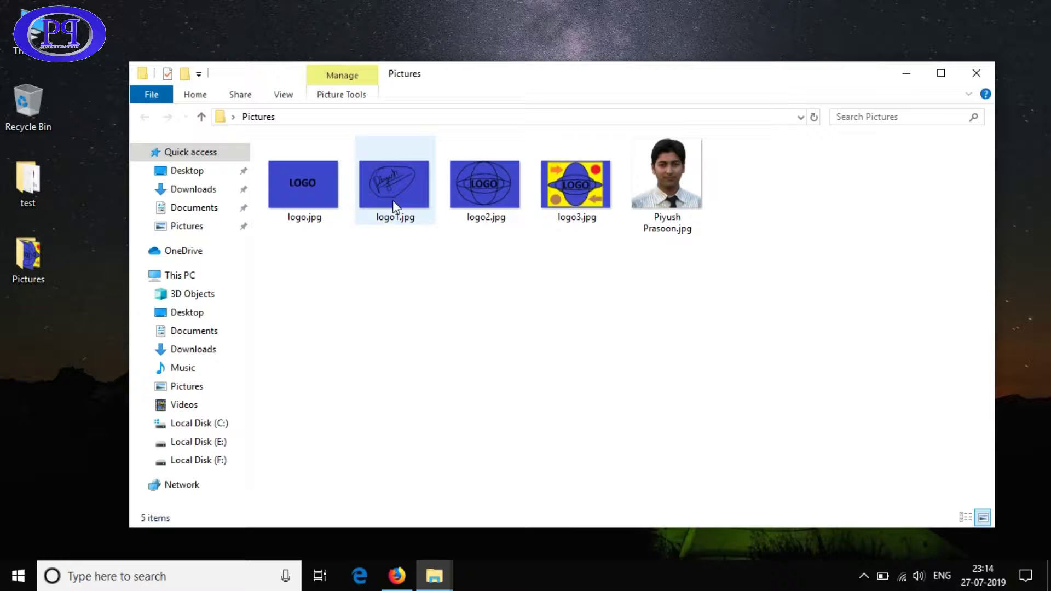
double_click(314, 194)
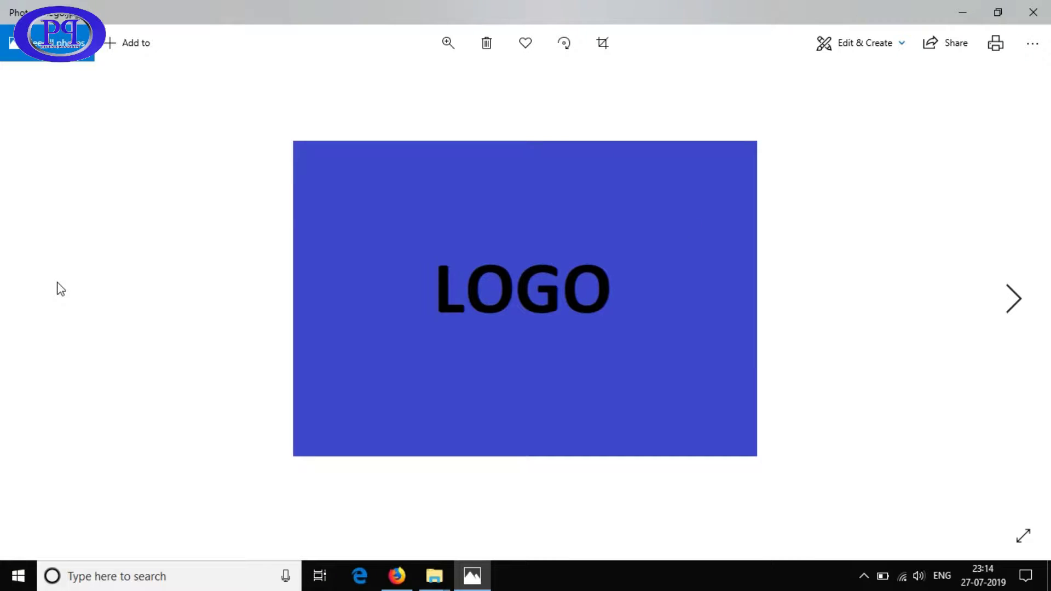
Page forward once and back twice through the images in Photos, then close the viewer
key(Right)
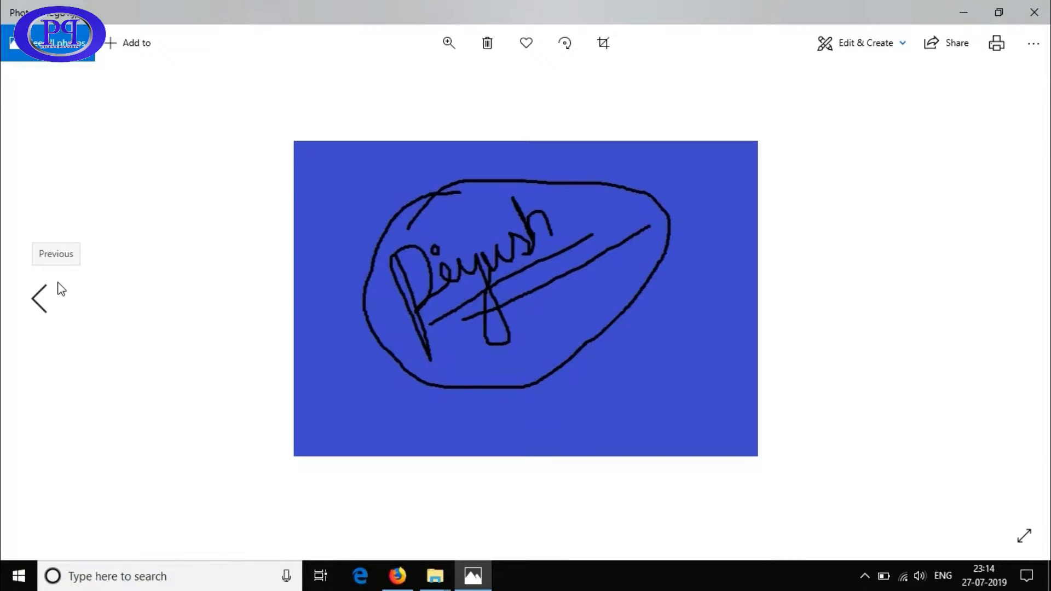
click(60, 289)
click(60, 288)
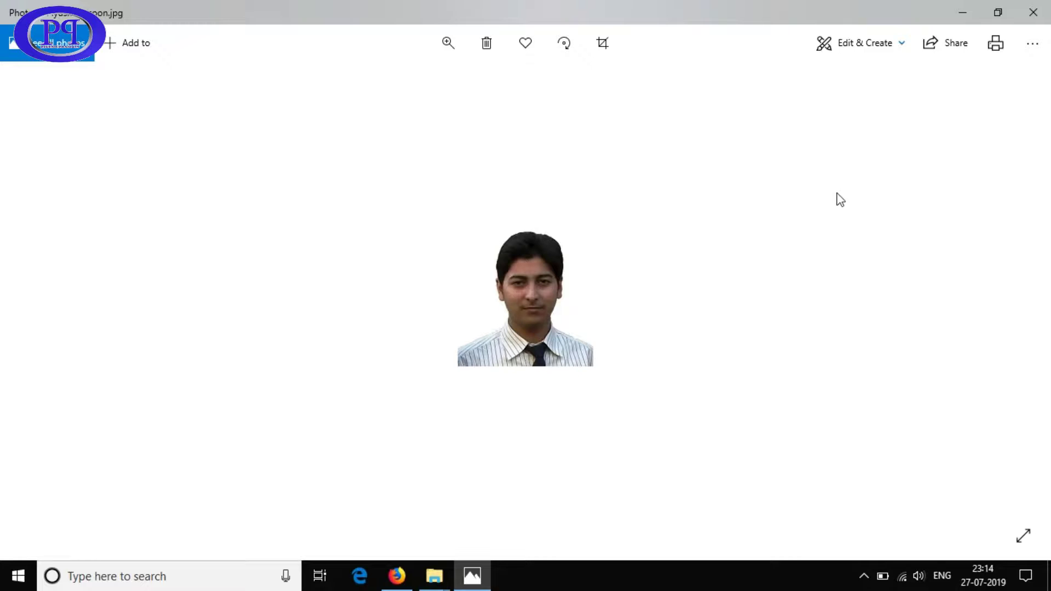
click(1033, 12)
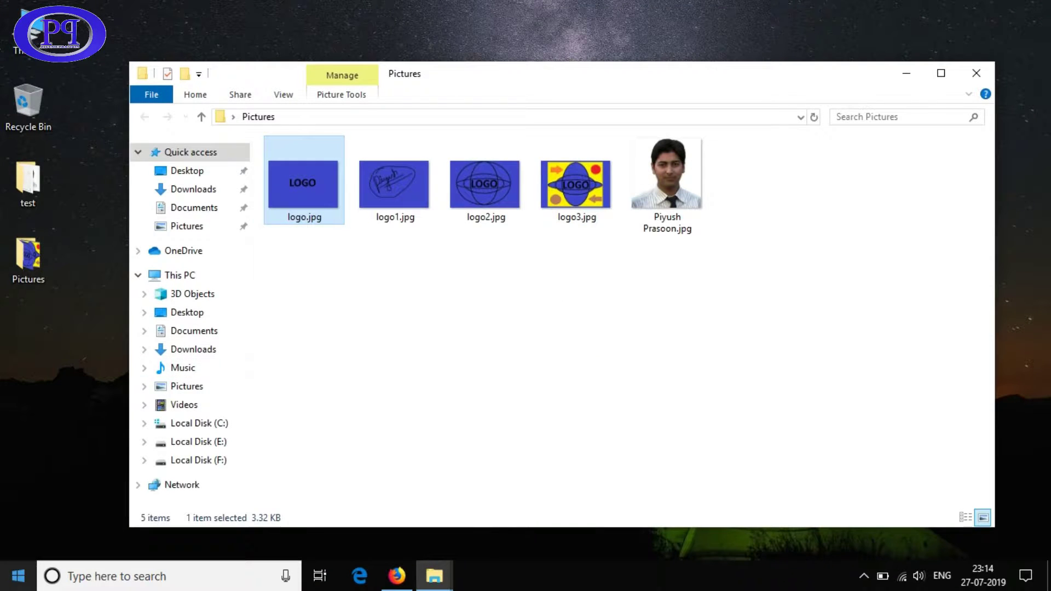
key(super)
Start Word 2007 and draw a rectangle covering most of the page
text(word)
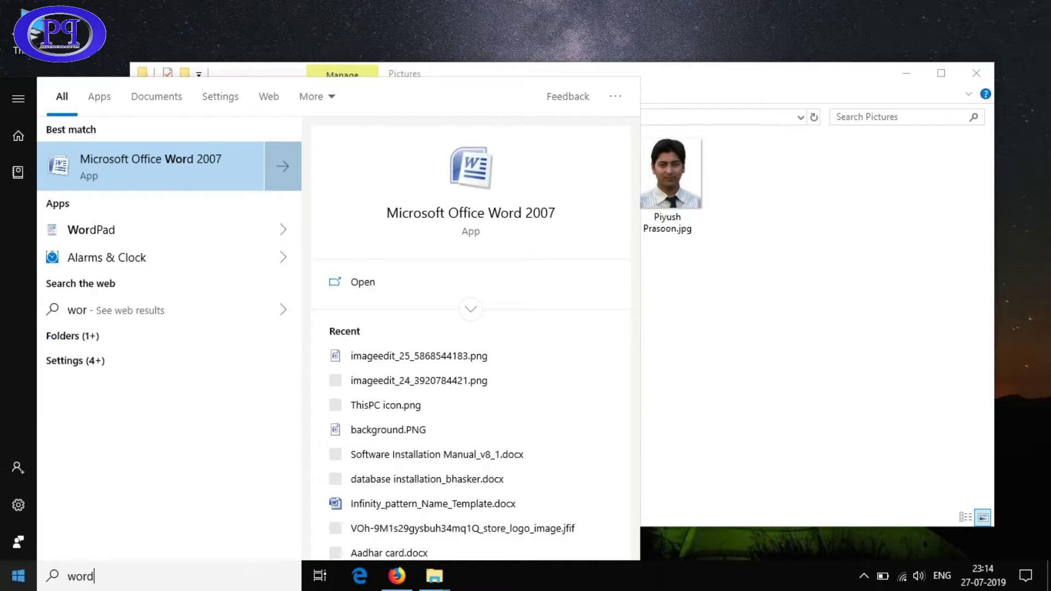
click(159, 188)
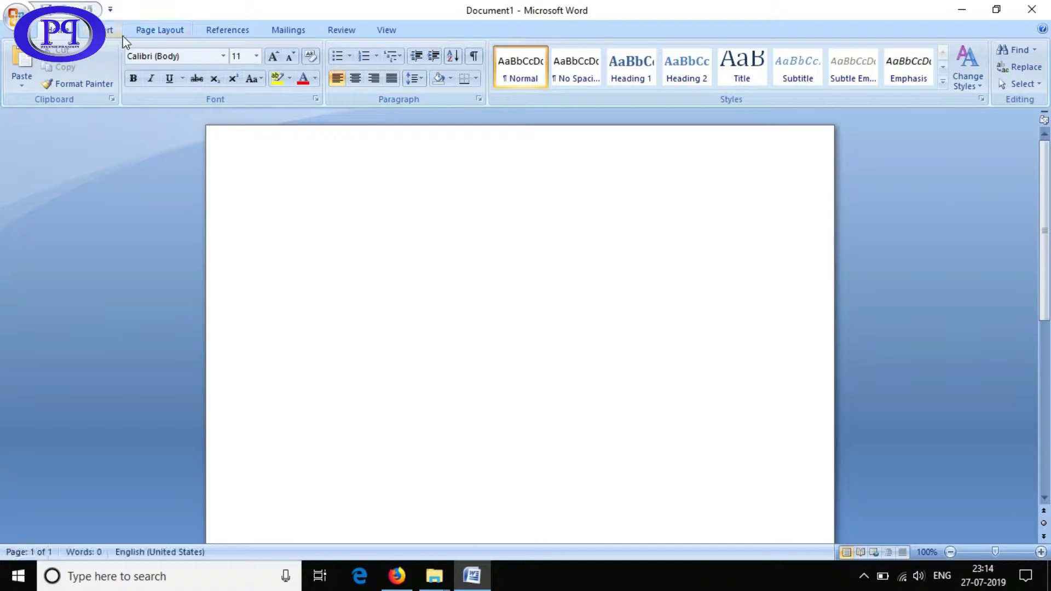
click(108, 35)
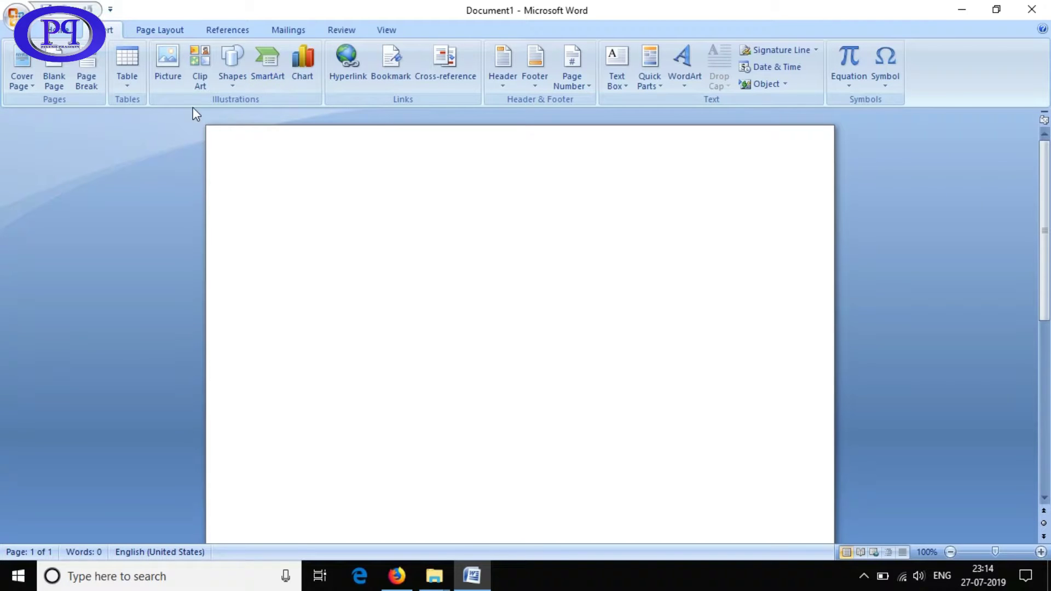
click(232, 69)
click(274, 133)
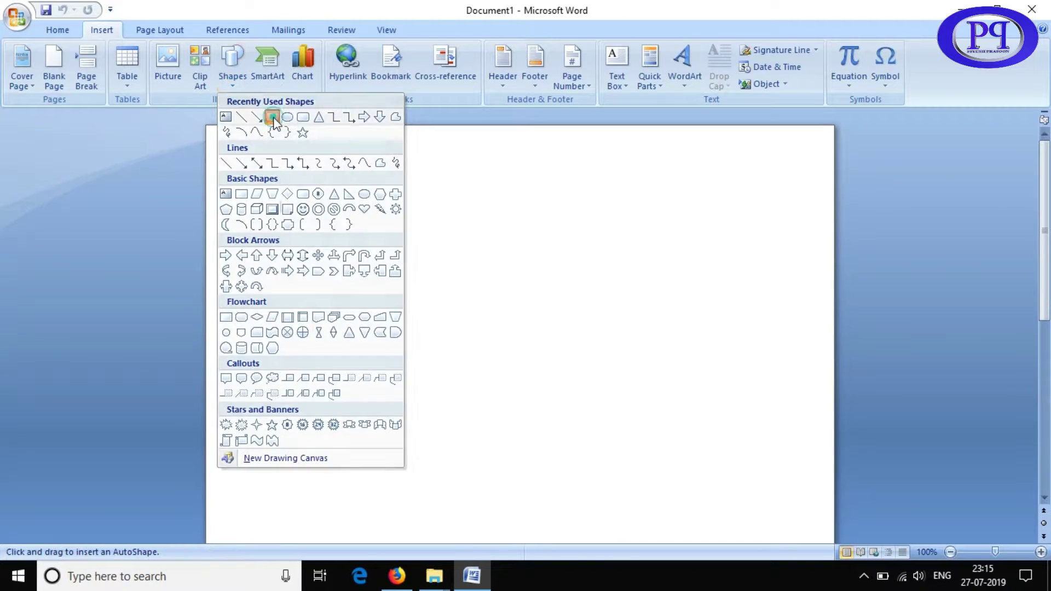
drag(234, 146, 629, 520)
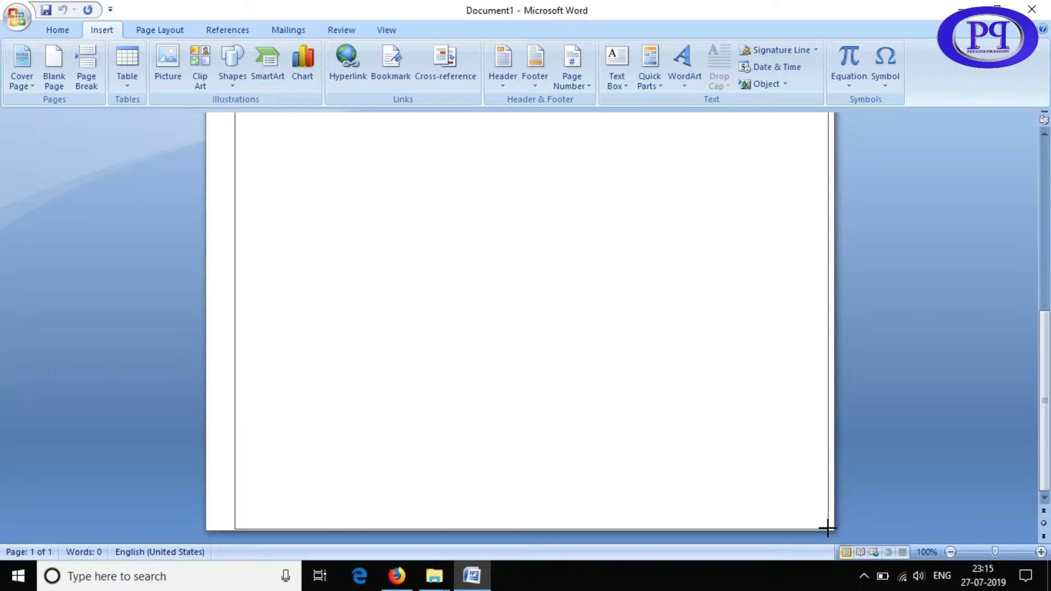
drag(823, 521, 809, 513)
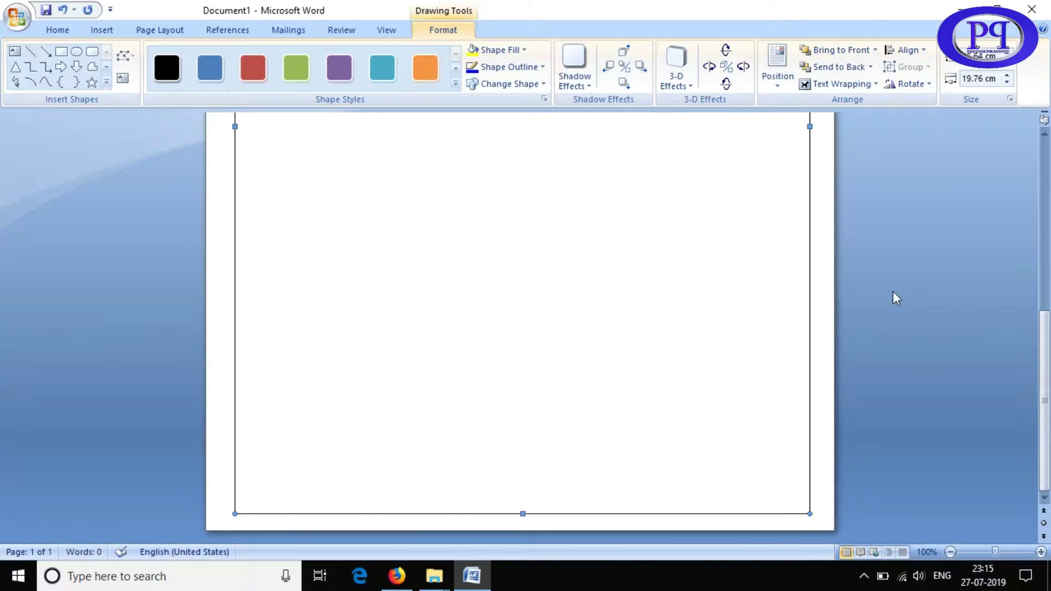
Style the rectangle with the green Colored Fill, White Outline - Accent 3 shape style
click(339, 68)
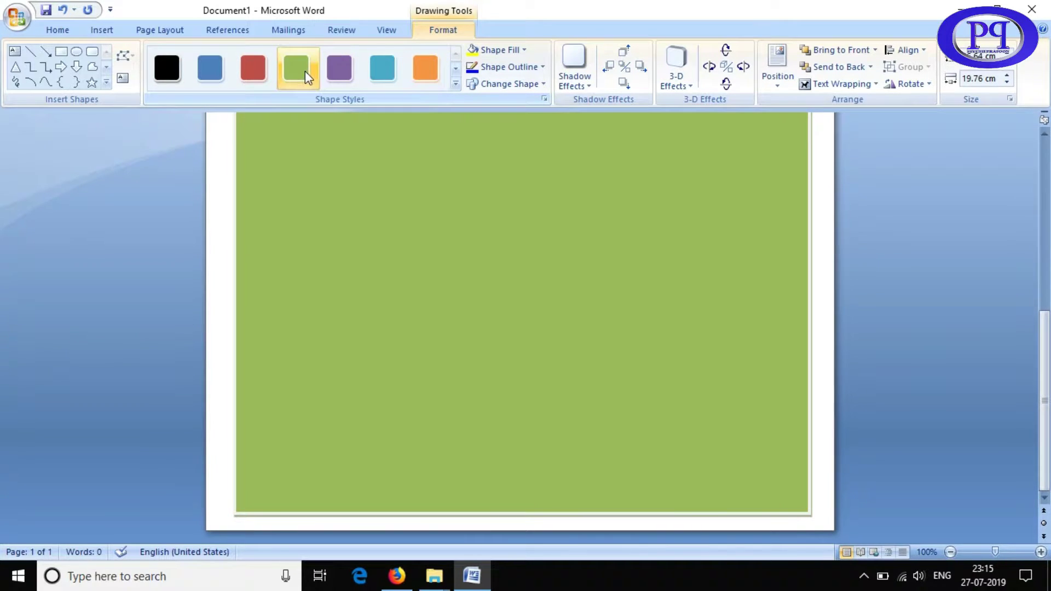
click(304, 70)
scroll(2, 375, up, 2)
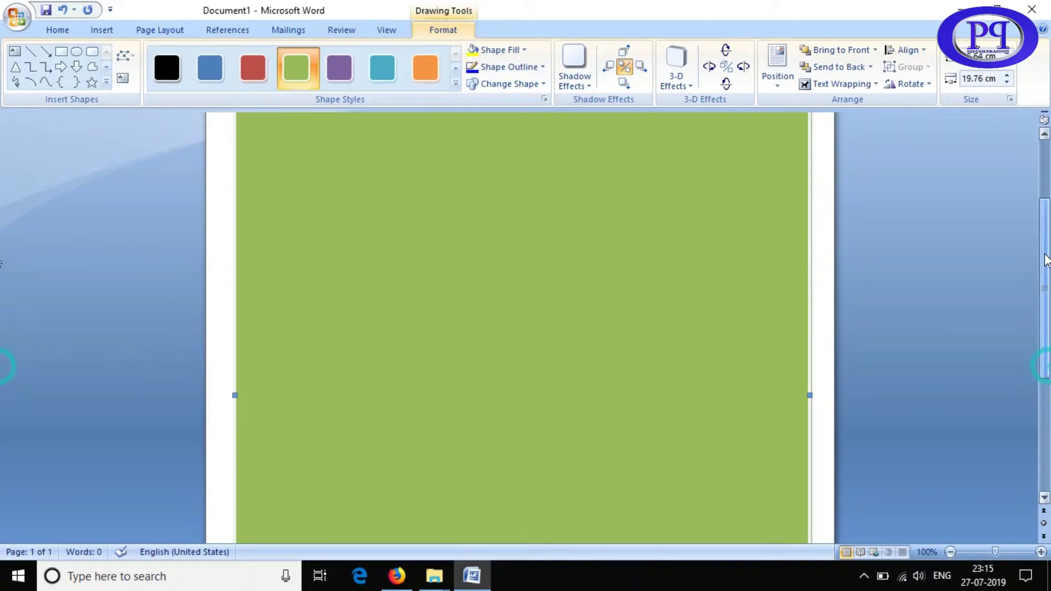
scroll(2, 375, up, 1)
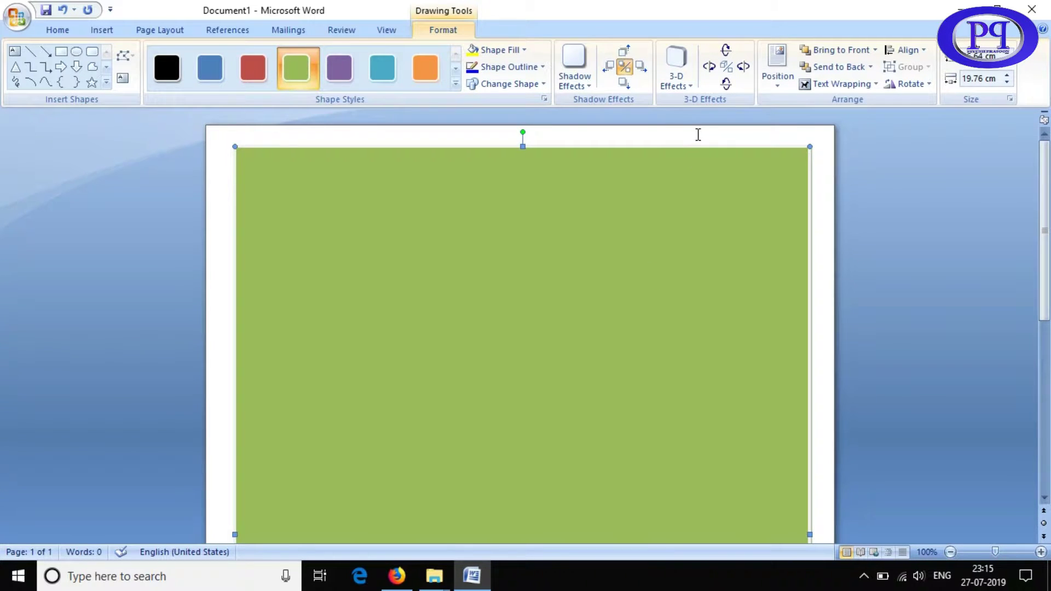
click(698, 135)
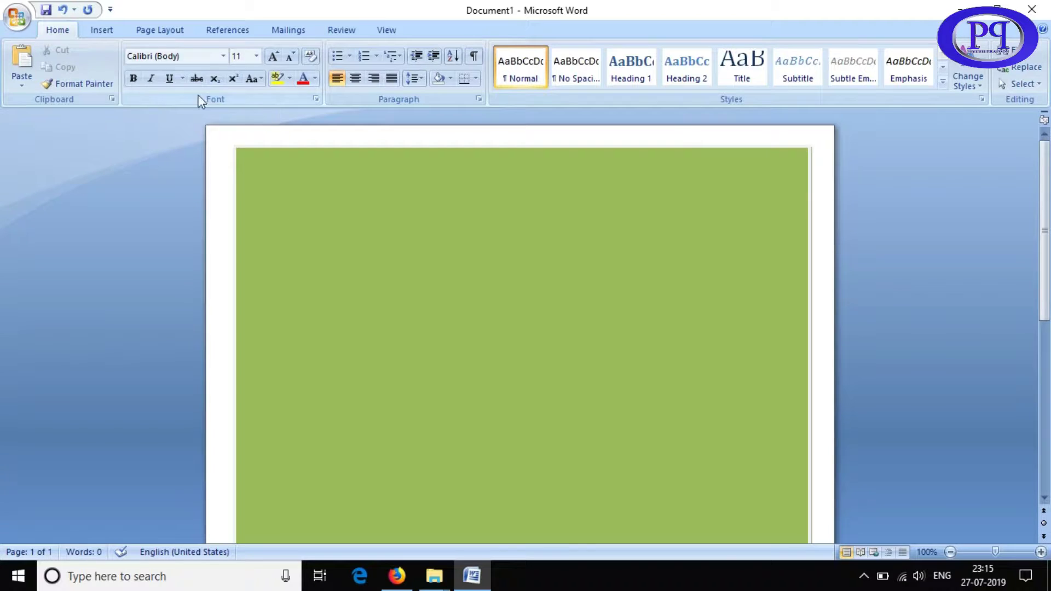
click(101, 30)
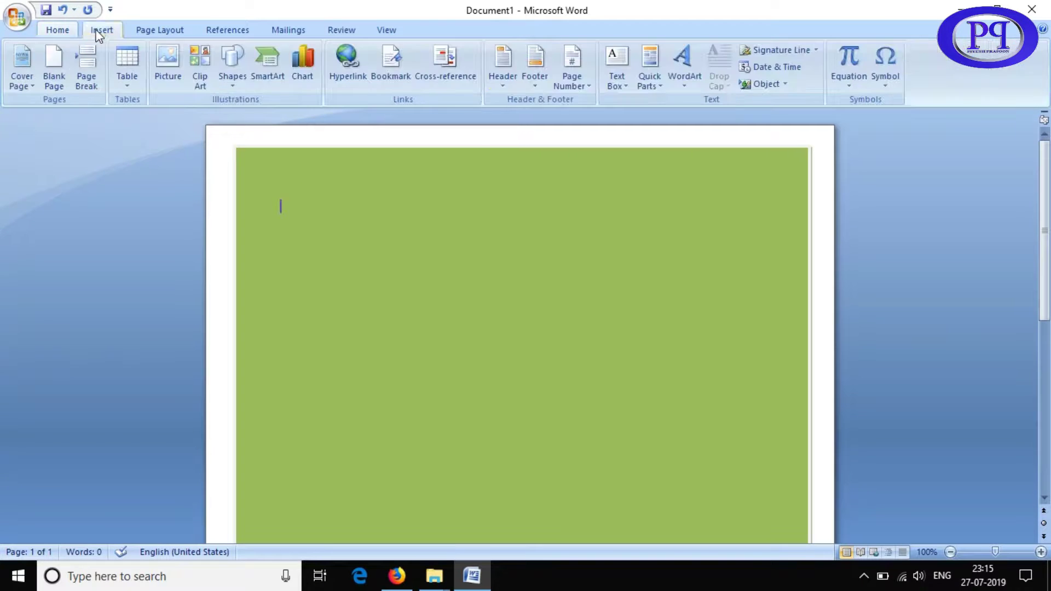
Insert the portrait photo from the Desktop Pictures folder into the document
click(166, 65)
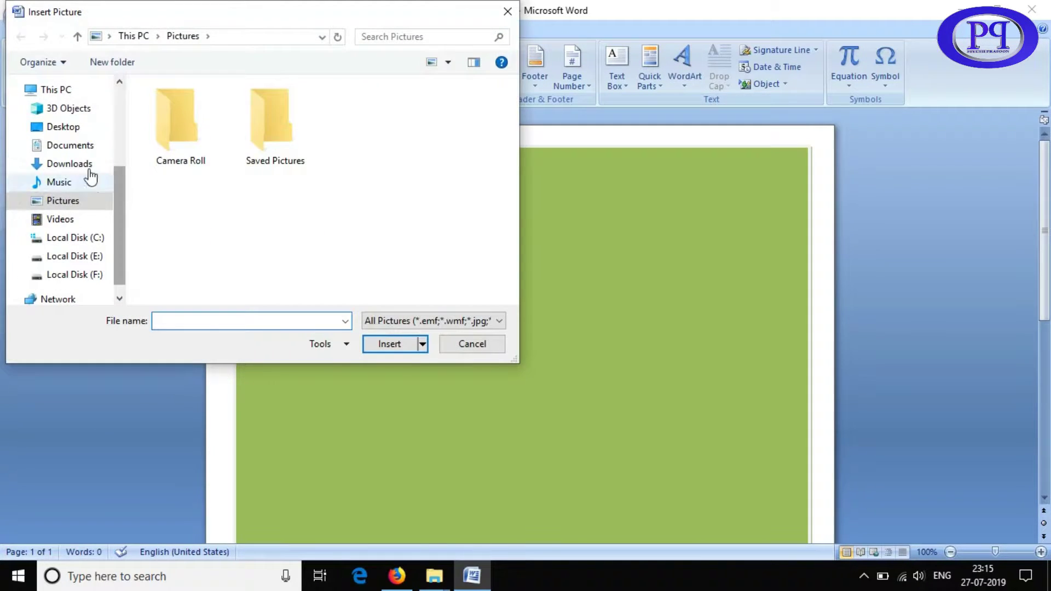
click(65, 128)
double_click(204, 140)
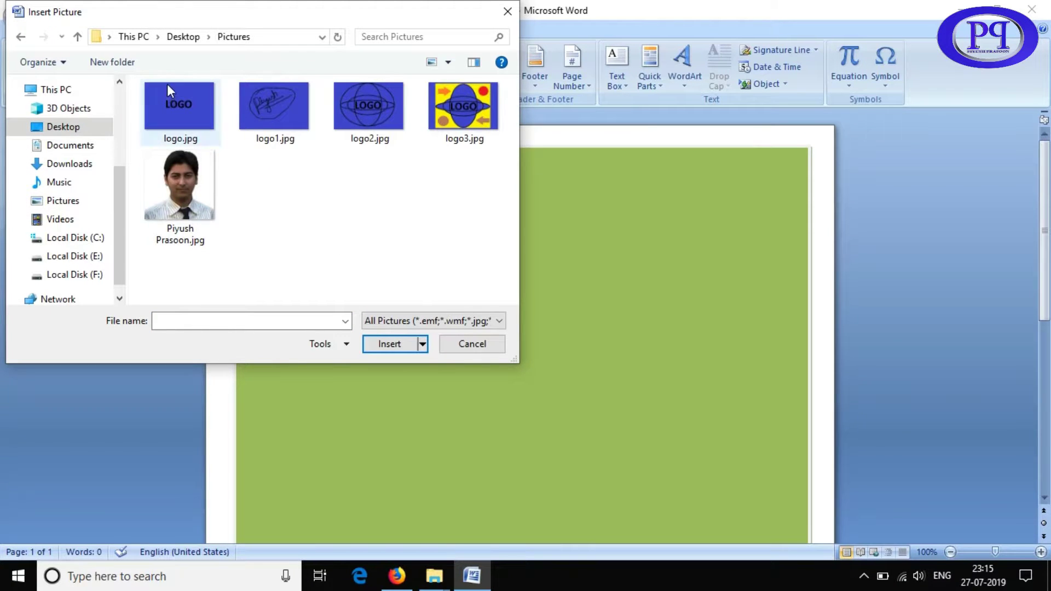
click(276, 242)
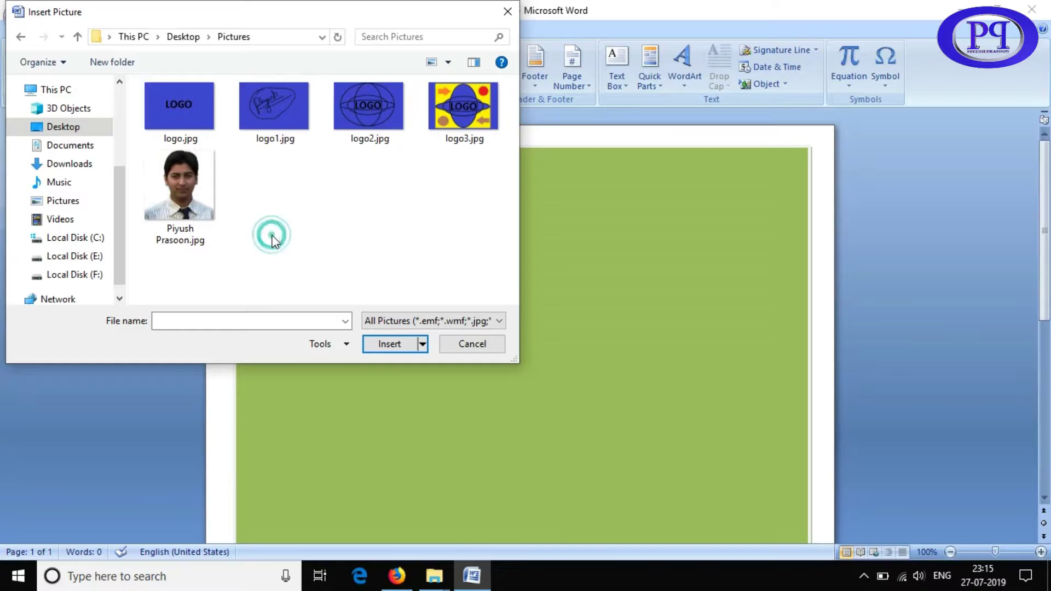
double_click(203, 205)
Move the green rectangle aside and set the portrait's text wrapping to In Front of Text
right_click(372, 285)
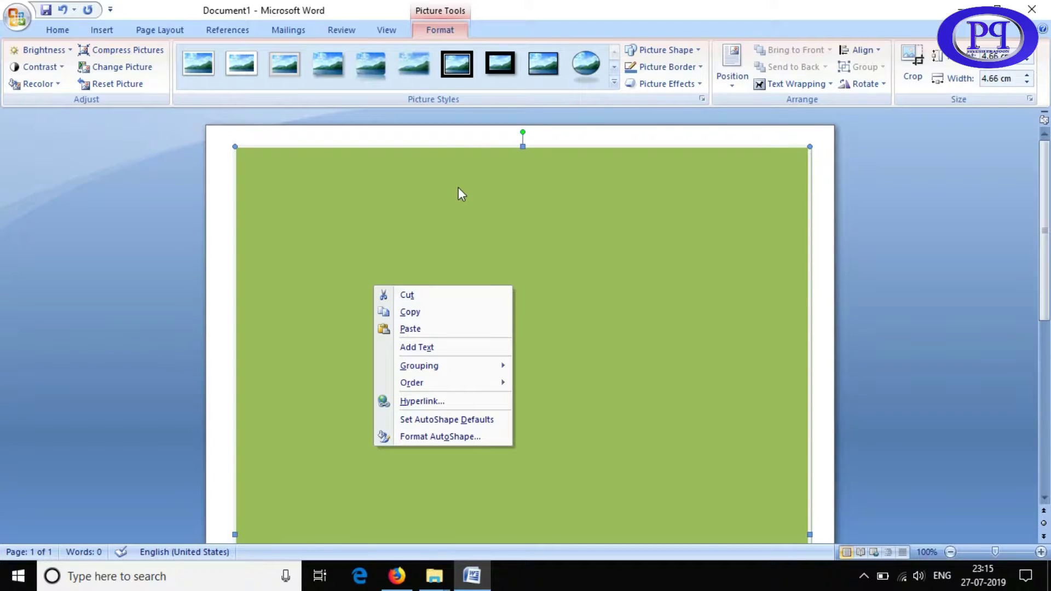
click(443, 135)
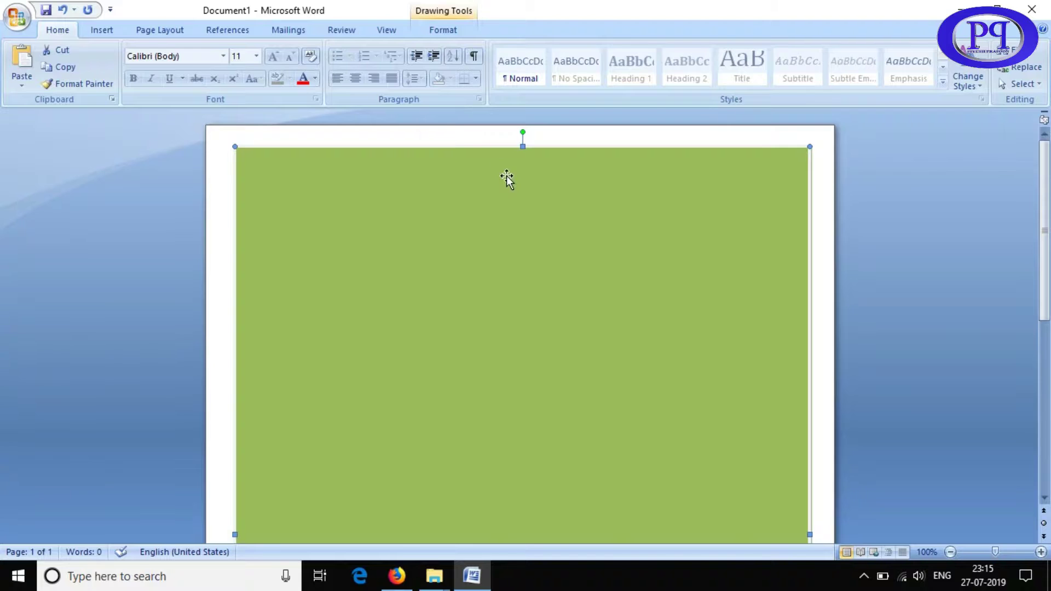
drag(444, 196, 689, 400)
click(394, 304)
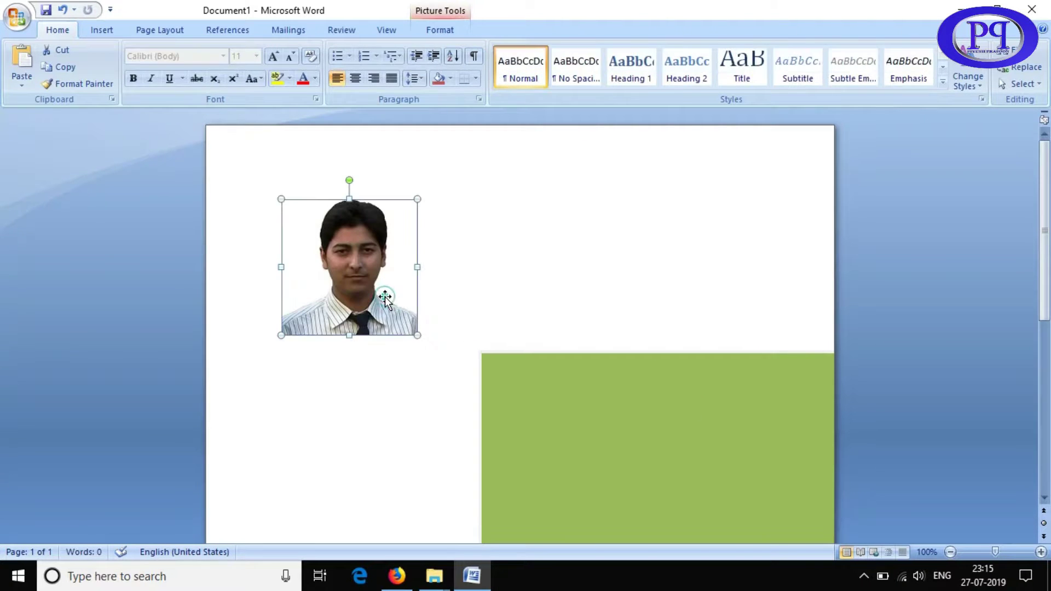
right_click(386, 297)
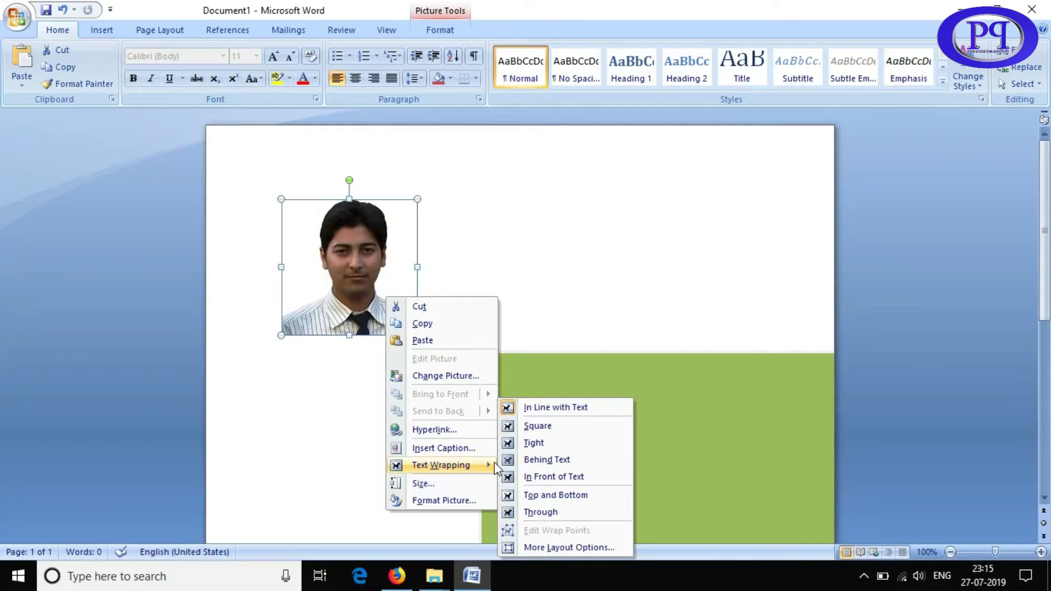
mouse_move(441, 465)
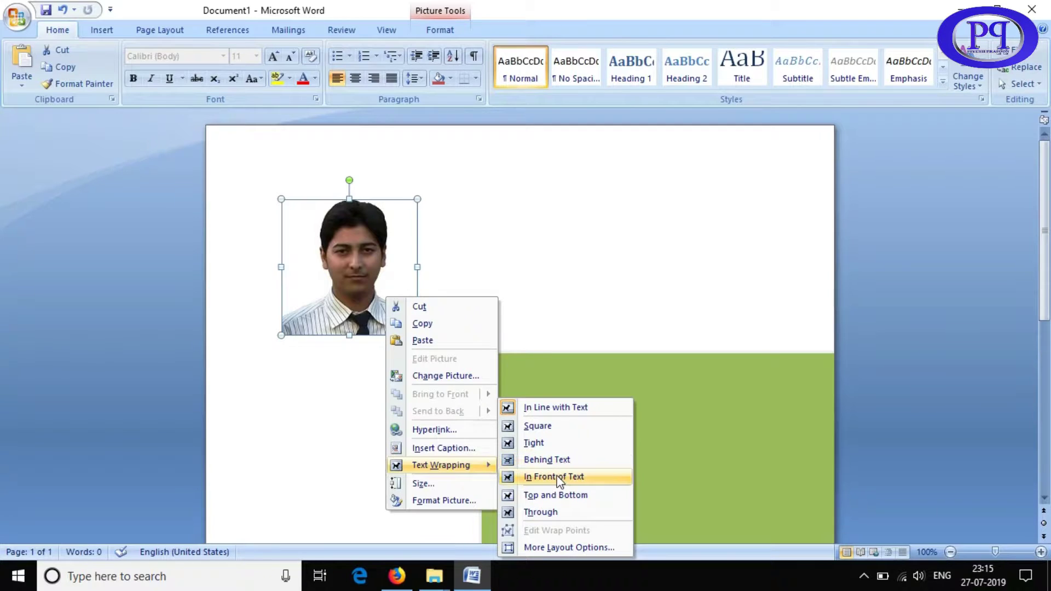
click(555, 477)
Move the rectangle back, centre the photo on the page, and minimize Word
click(555, 410)
drag(556, 410, 321, 212)
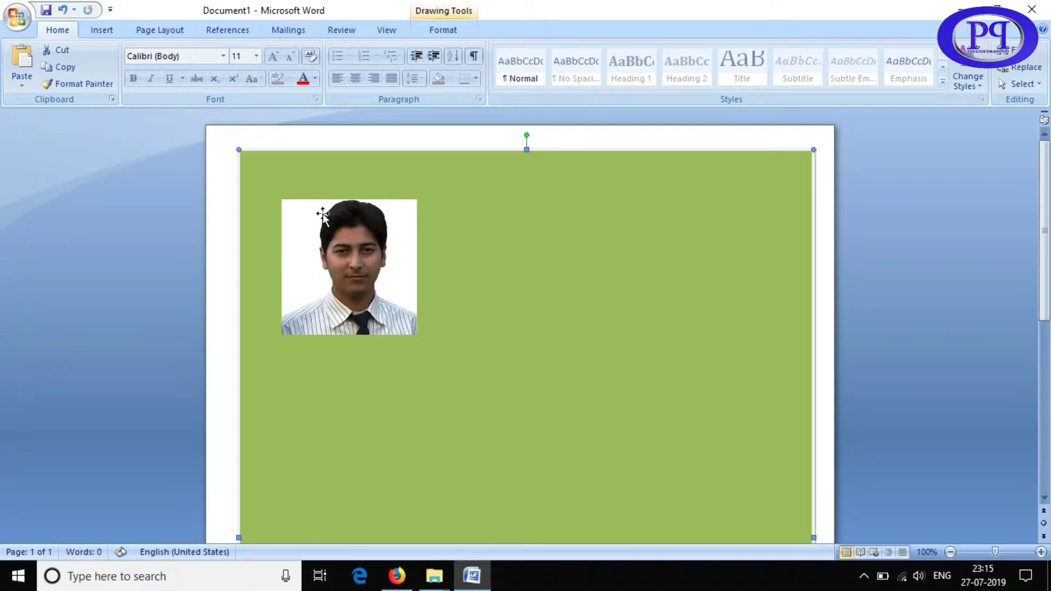
drag(387, 270, 575, 348)
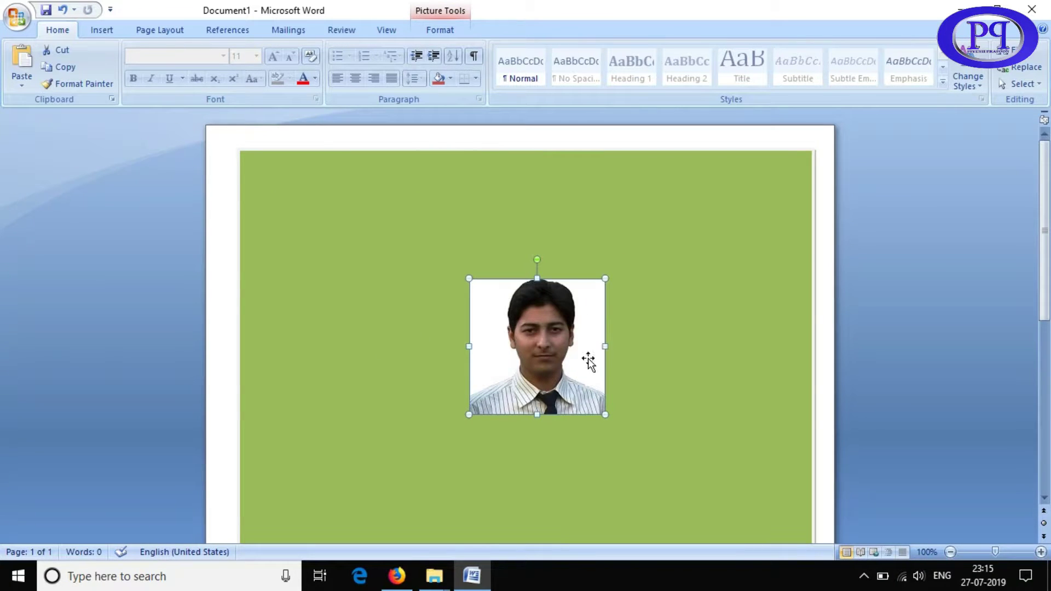
click(313, 330)
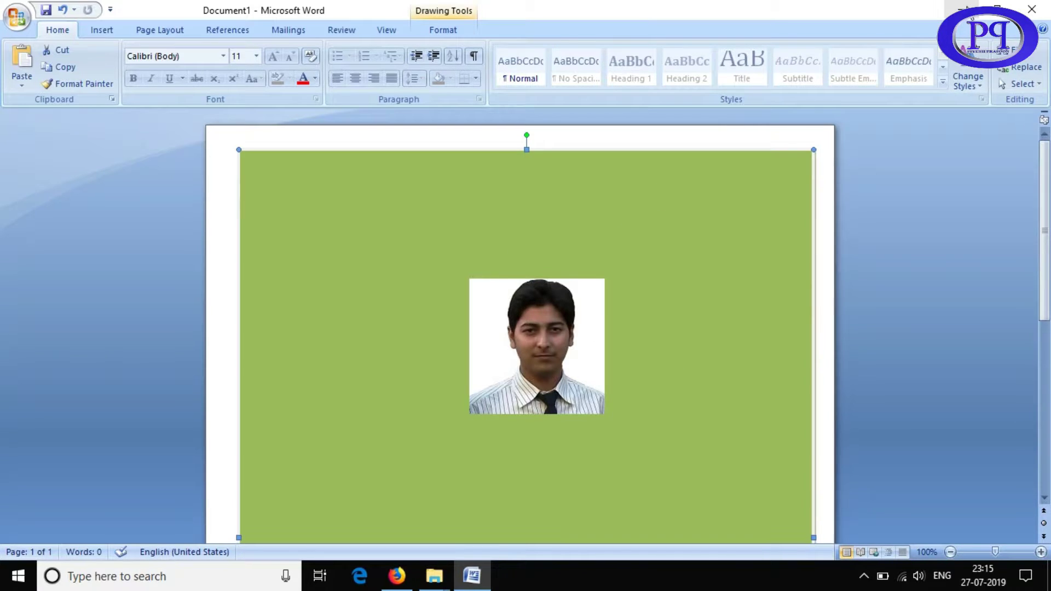
click(965, 8)
right_click(681, 320)
click(735, 383)
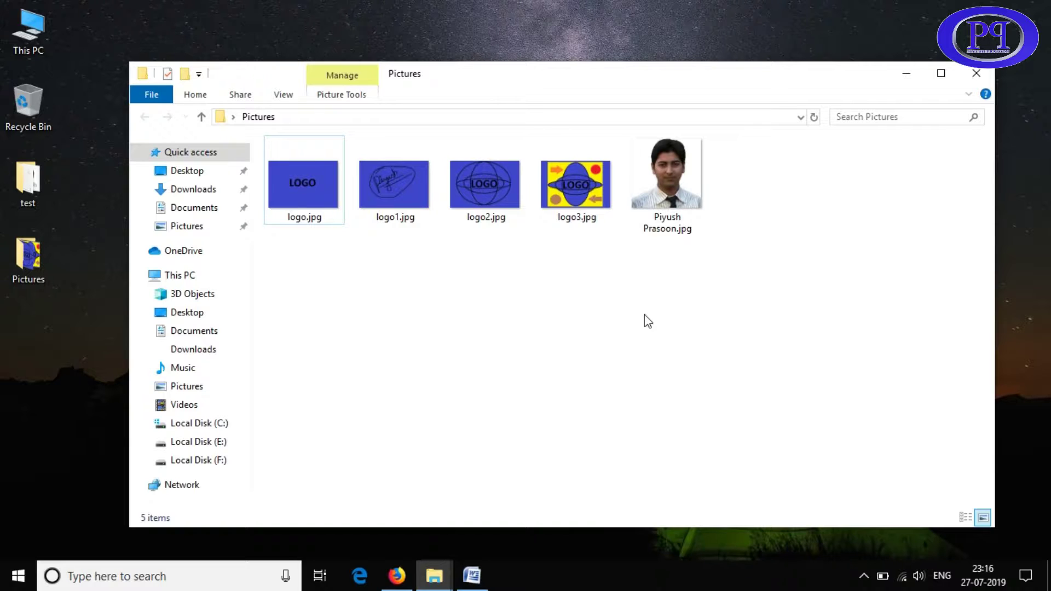
click(397, 574)
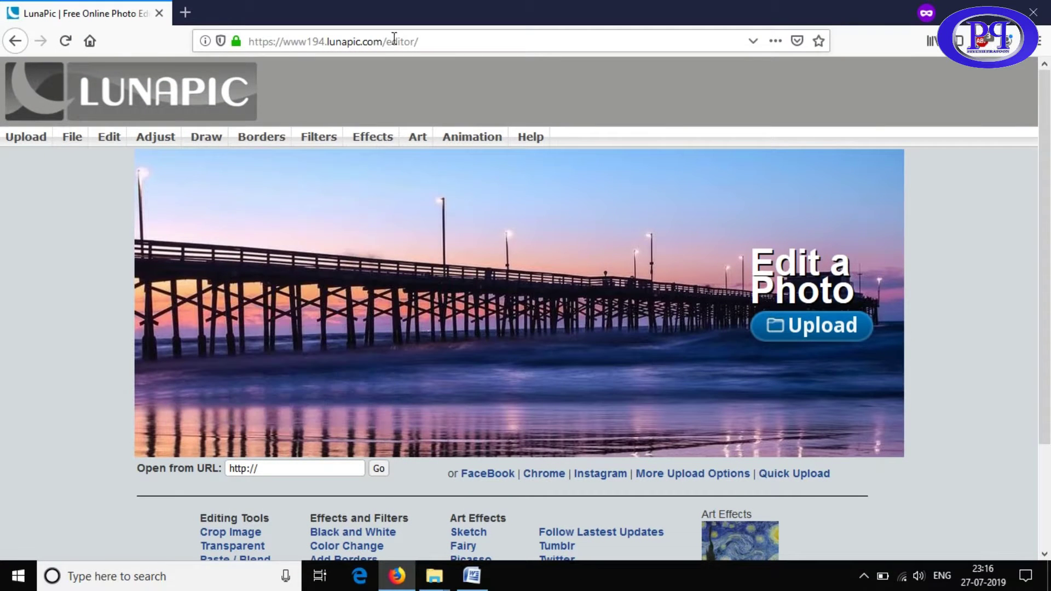
click(466, 39)
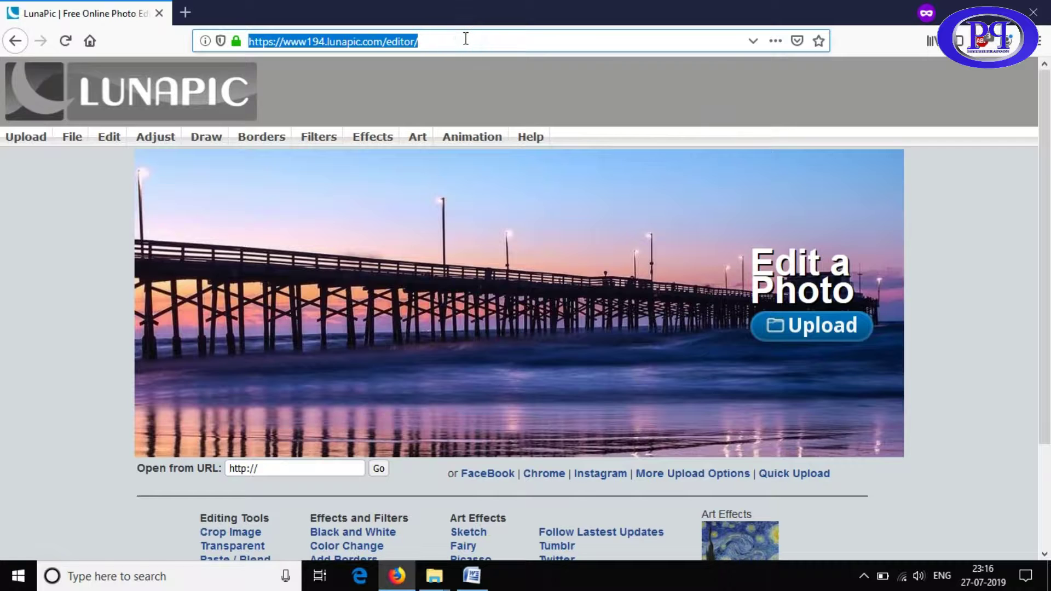
key(super+r)
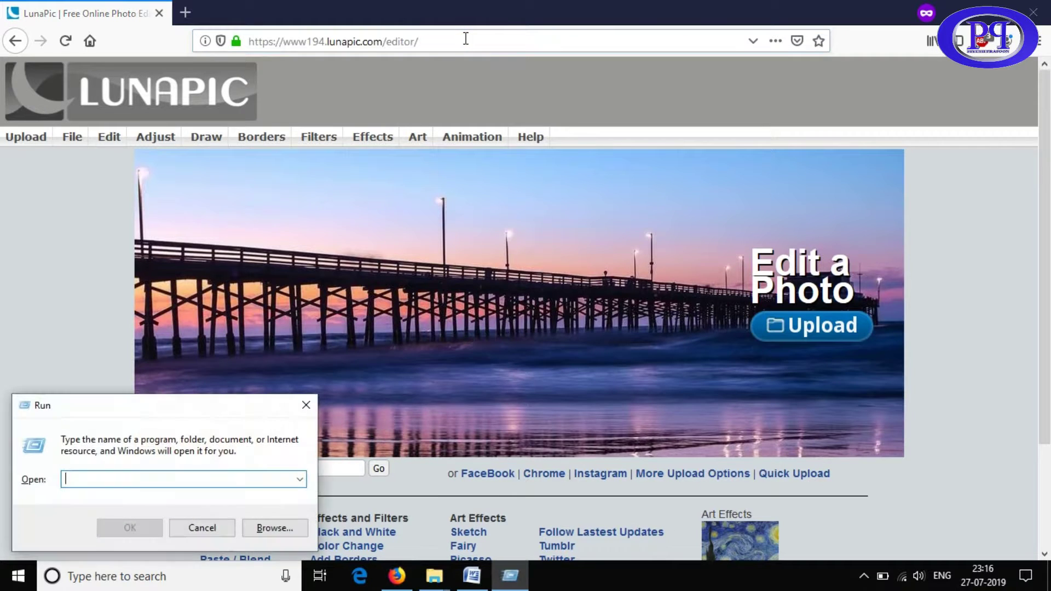
text(ot)
text(d)
key(Return)
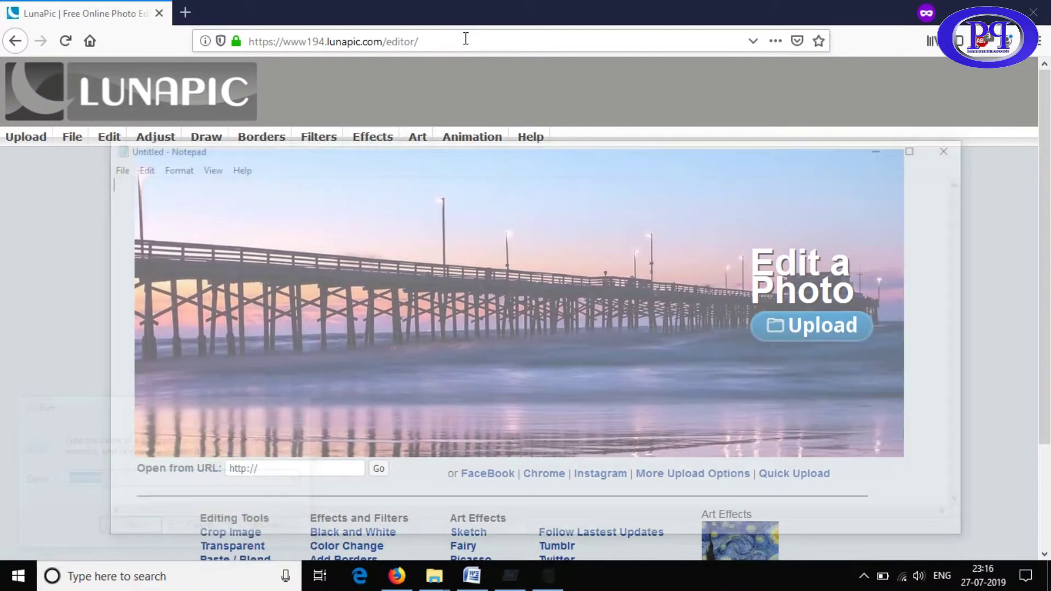
text(https://www194.lunapic.com/editor/)
key(ctrl+a)
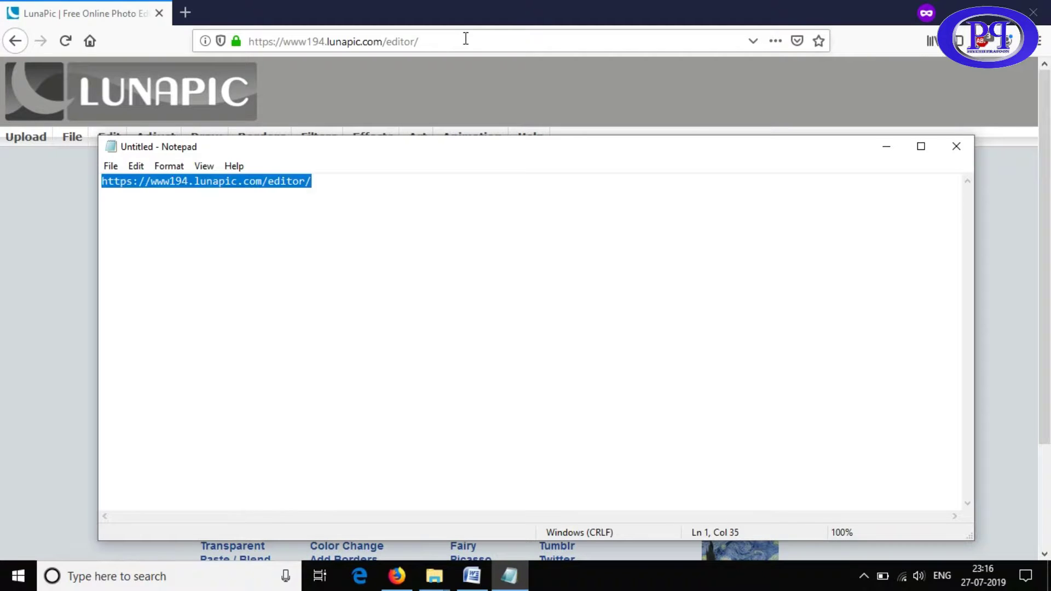
key(ctrl+plus)
key(ctrl+plus)
key(ctrl+plus)
key(ctrl+plus)
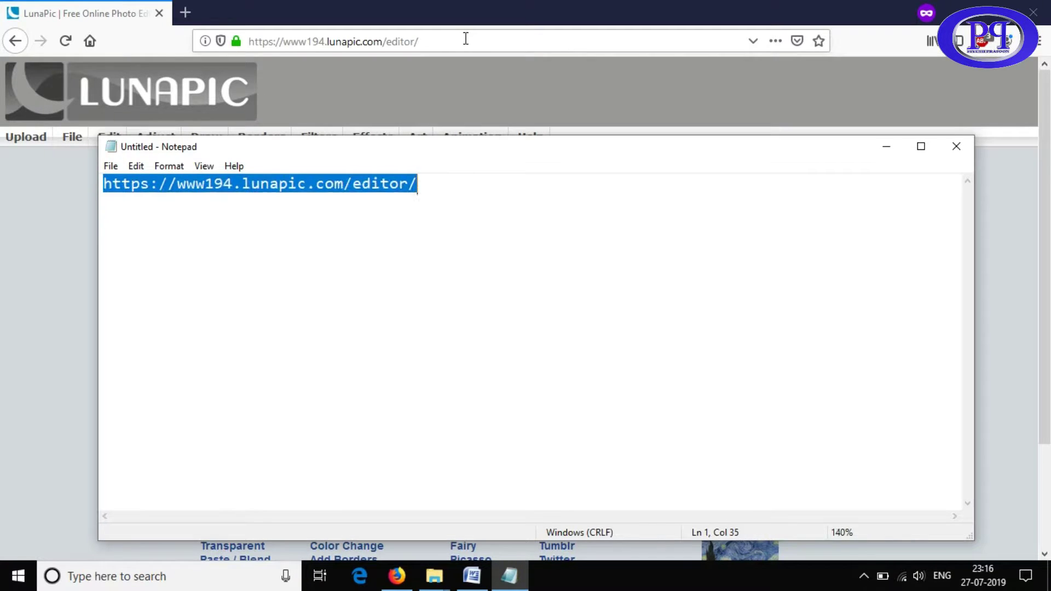
key(ctrl+plus)
key(ctrl+plus)
key(ctrl+plus)
key(ctrl+plus)
key(ctrl+plus)
key(ctrl+plus)
key(ctrl+plus)
key(ctrl+plus)
key(ctrl+plus)
key(ctrl+plus)
key(ctrl+plus)
key(ctrl+plus)
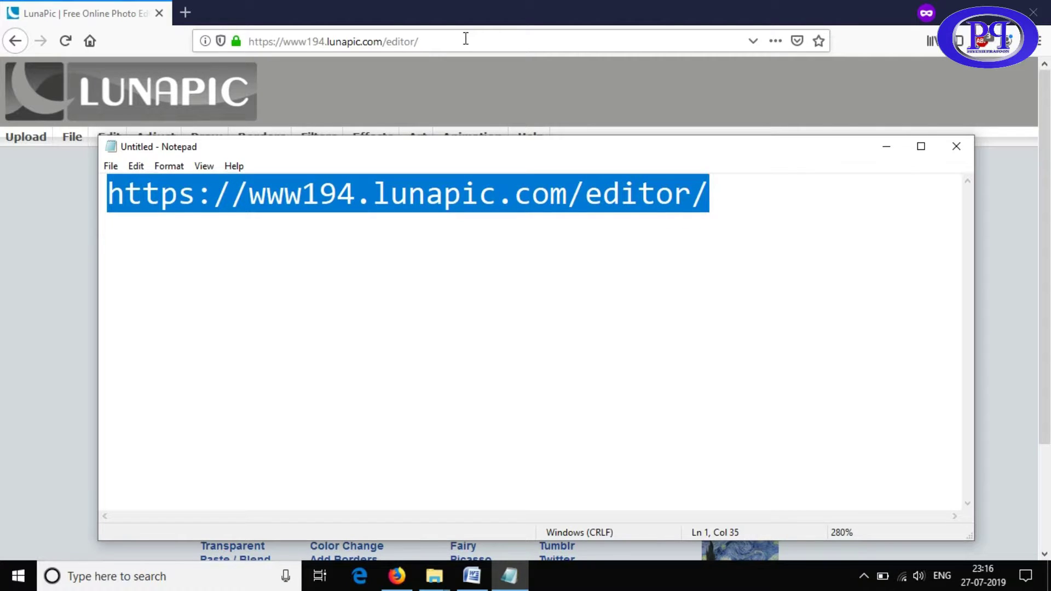
click(962, 149)
Discard the unsaved Notepad text and upload logo.jpg from Desktop > Pictures into LunaPic
click(576, 284)
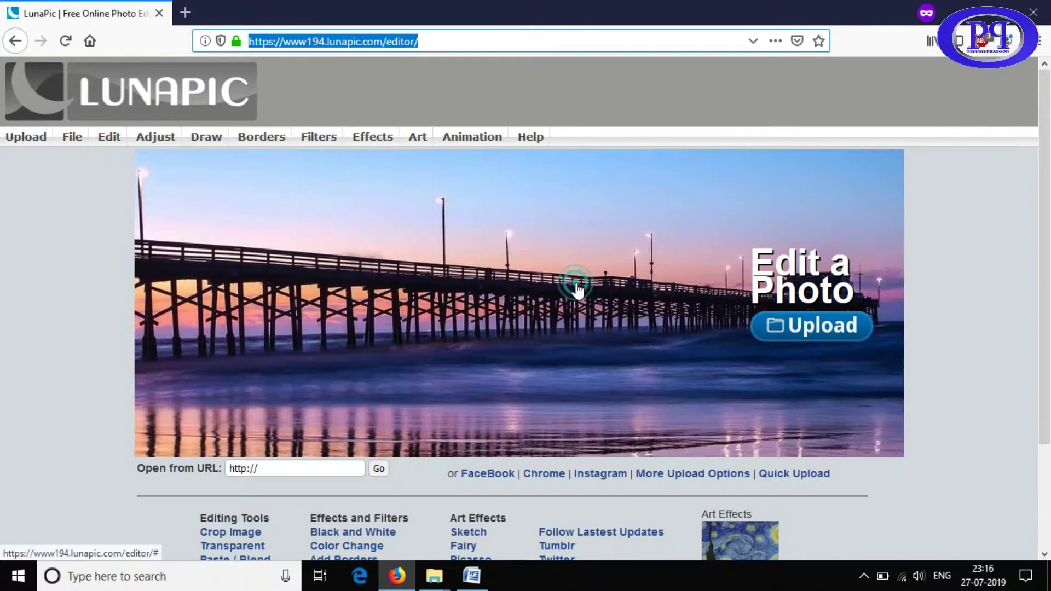
click(417, 137)
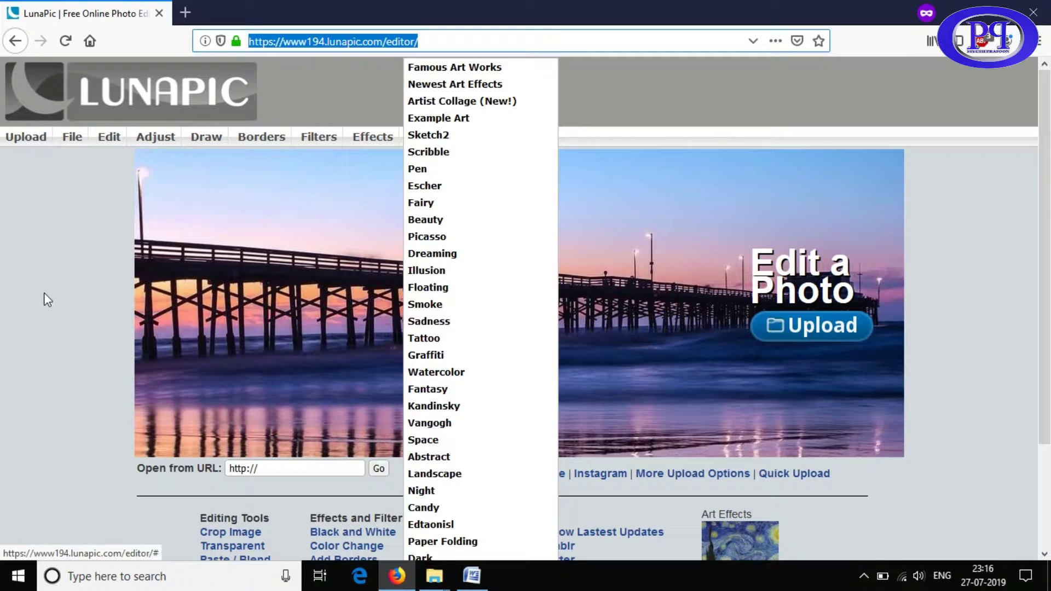
click(44, 294)
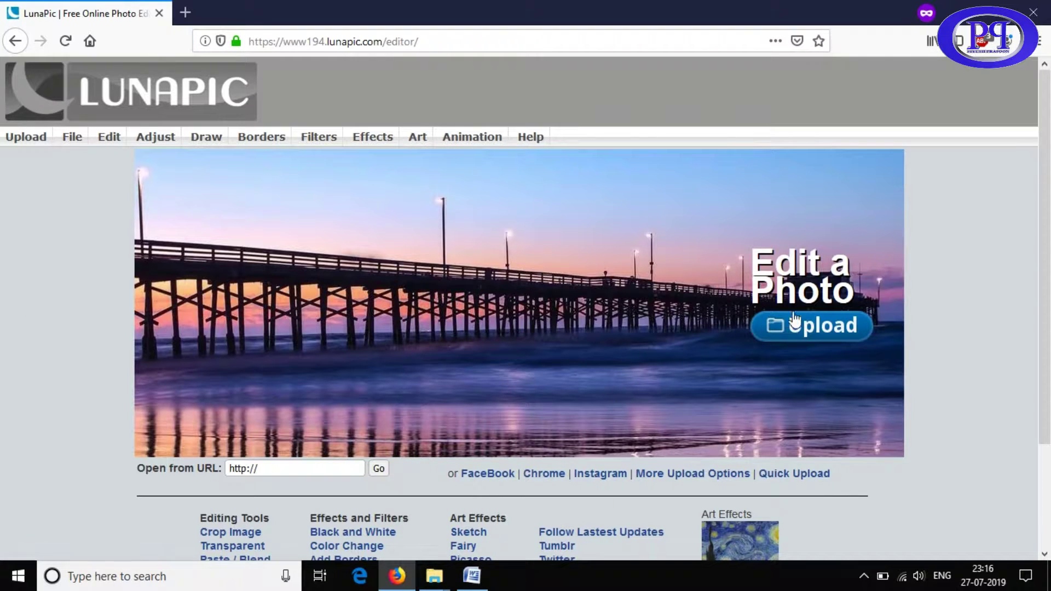
click(821, 325)
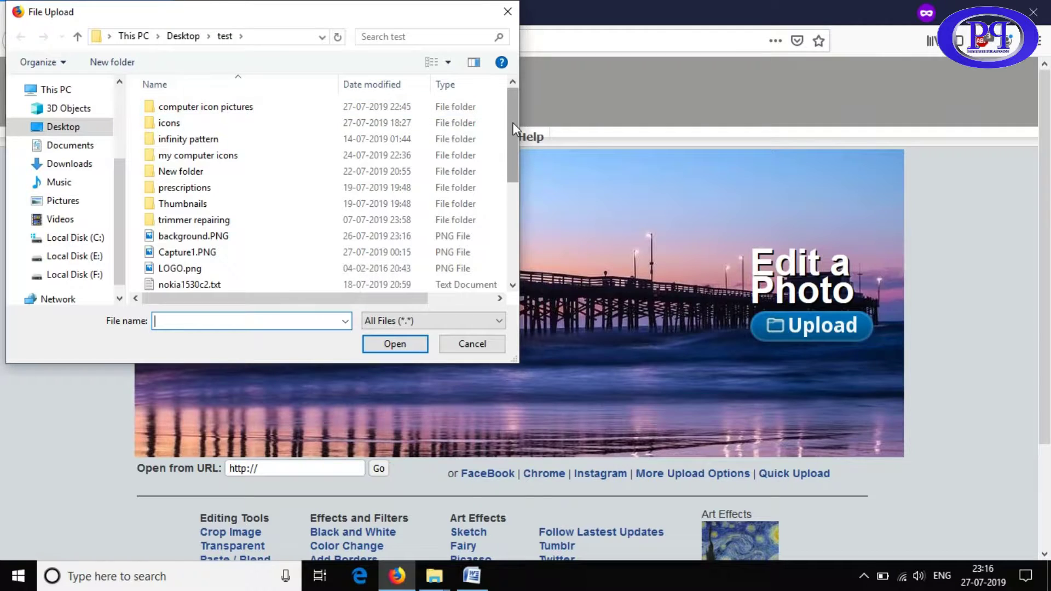
click(63, 130)
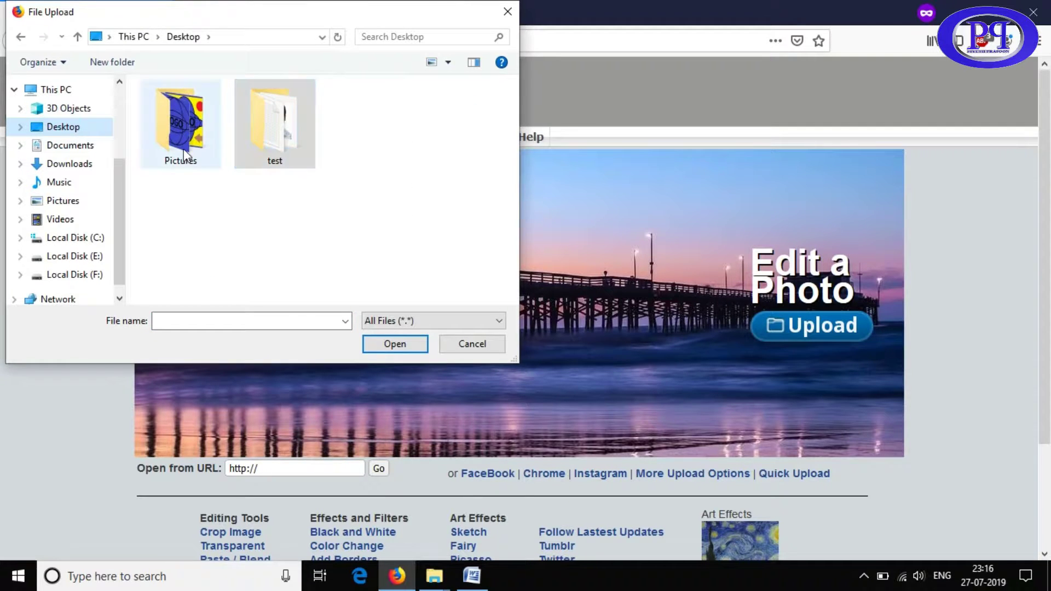
double_click(198, 122)
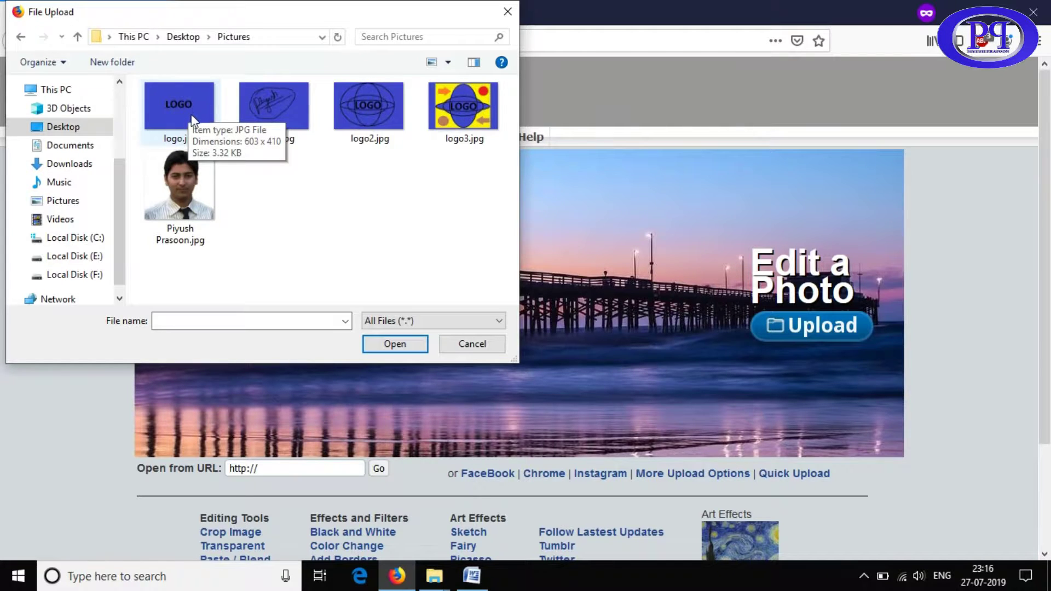
double_click(174, 104)
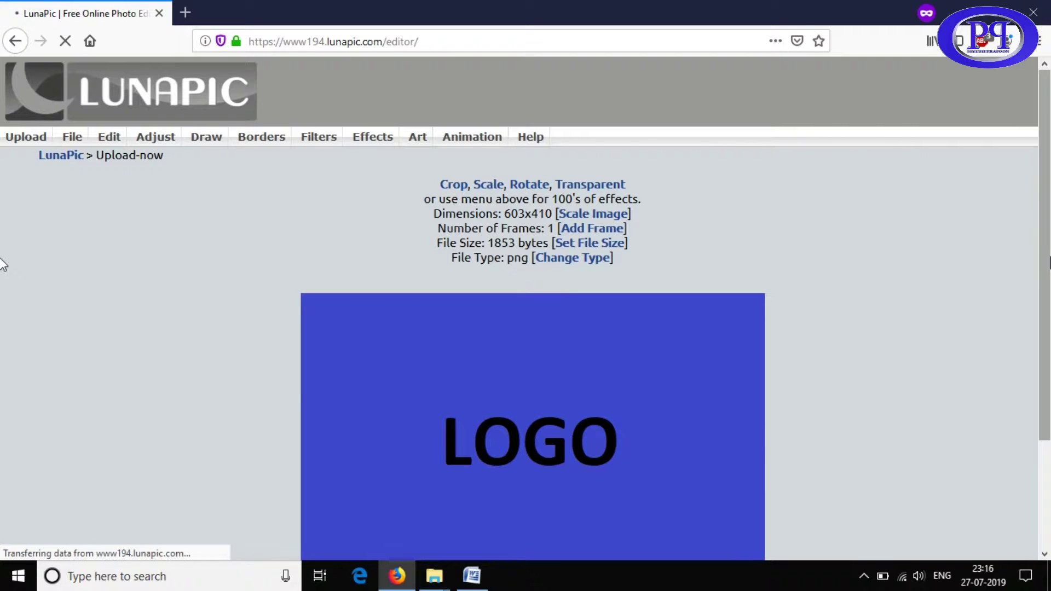
Scroll over the uploaded 603x410 LOGO image to review it
scroll(2, 241, down, 2)
scroll(1, 204, up, 2)
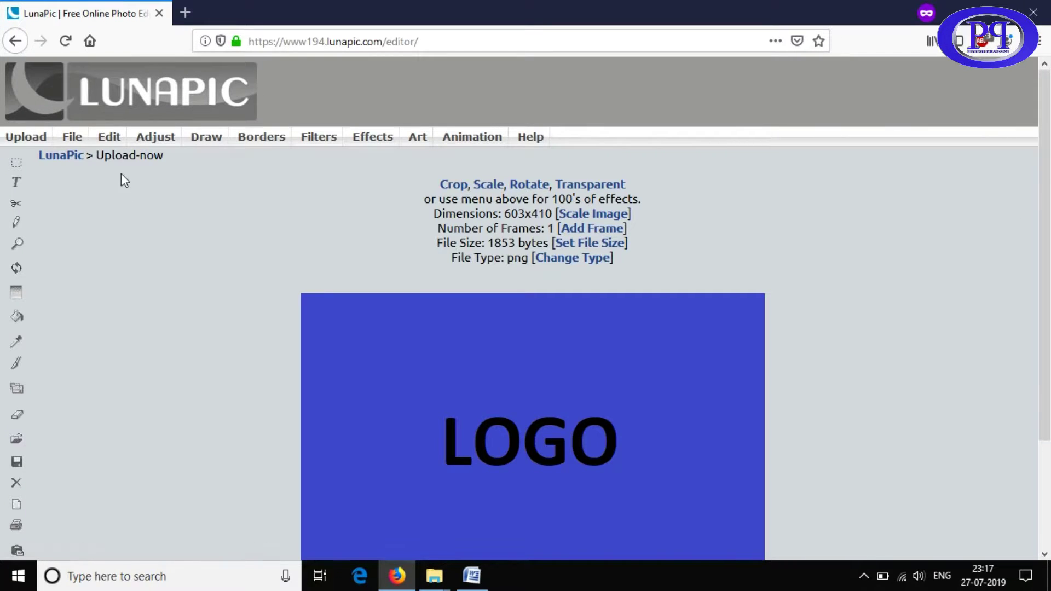
scroll(478, 214, down, 5)
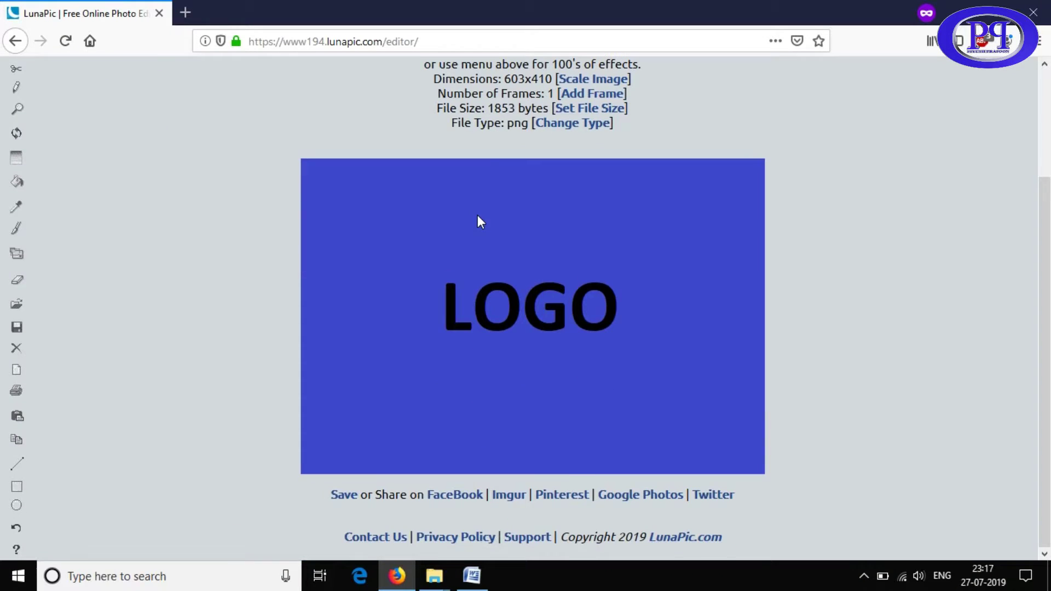
scroll(477, 215, up, 3)
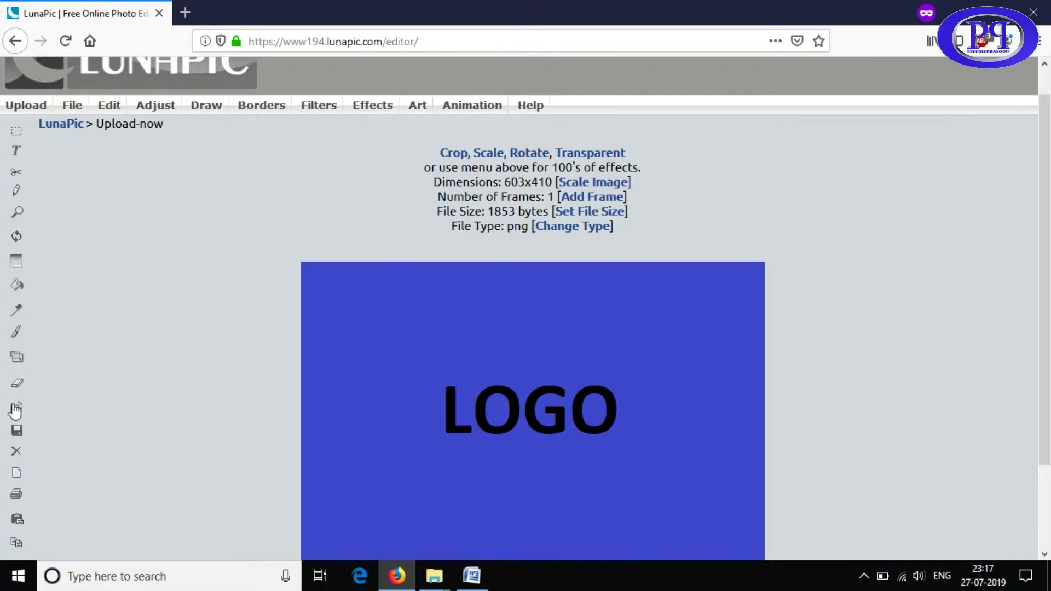
mouse_move(108, 105)
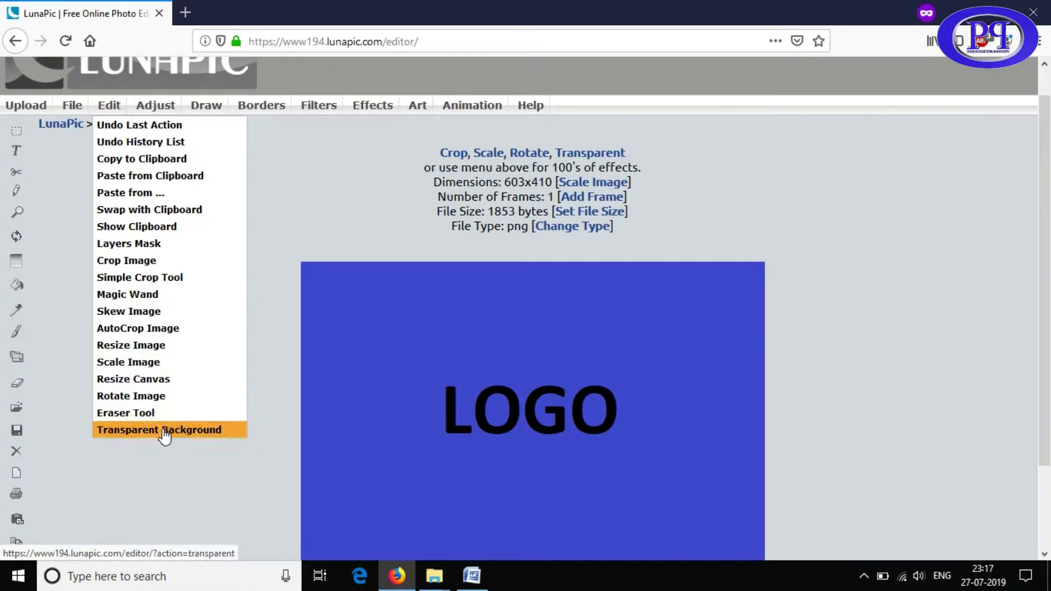
Use Transparent Background on the LOGO image, clicking its blue background
click(176, 433)
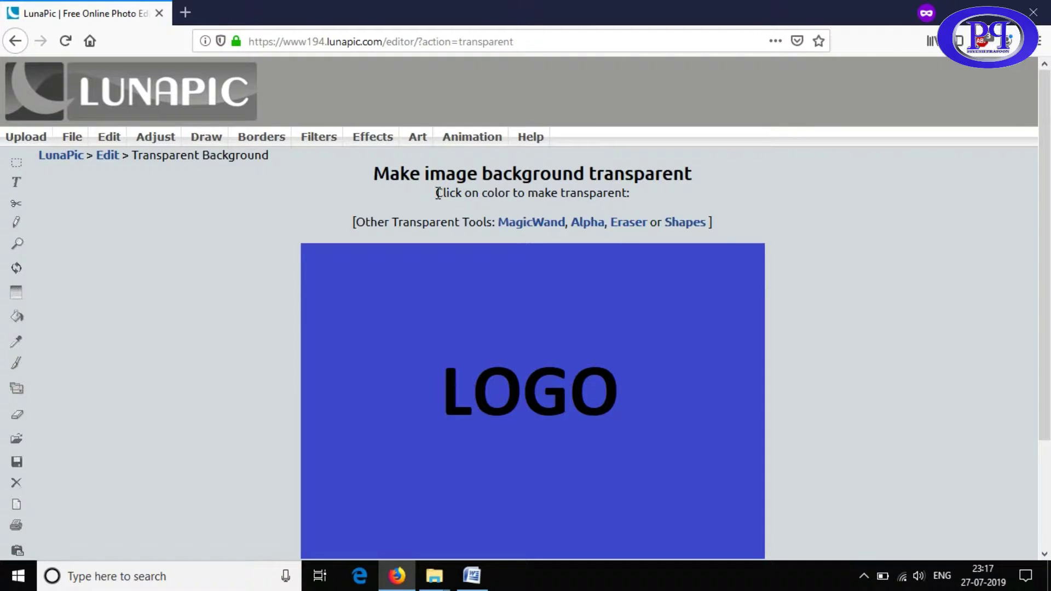
drag(438, 193, 599, 192)
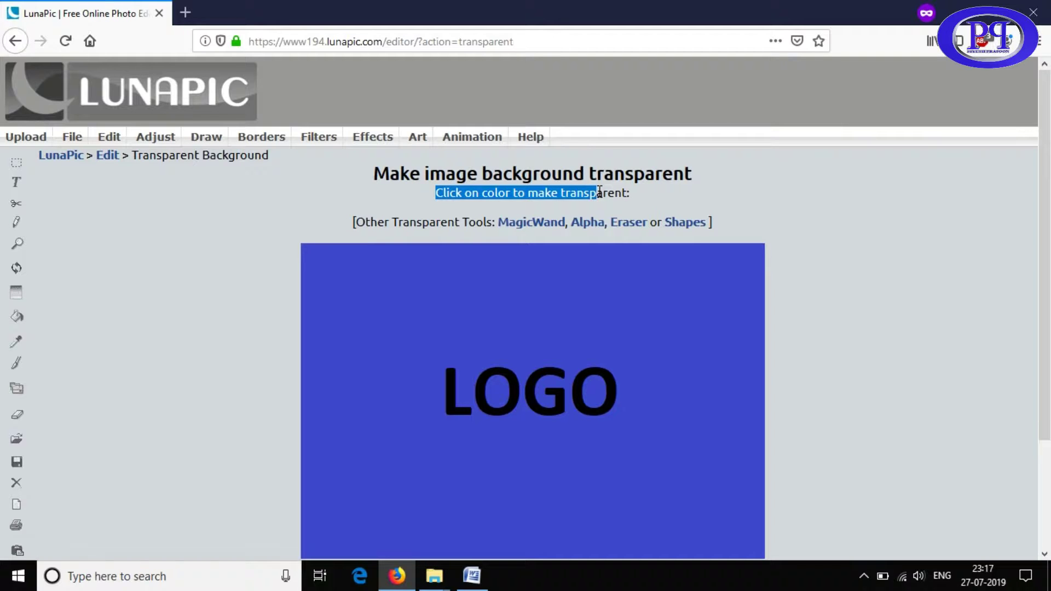
click(701, 199)
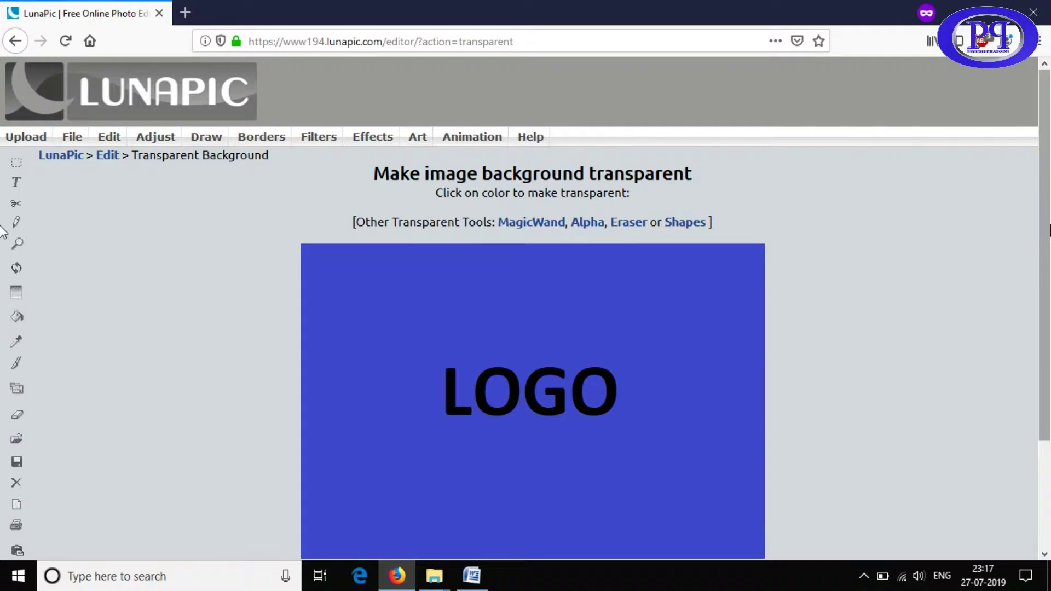
scroll(2, 230, down, 2)
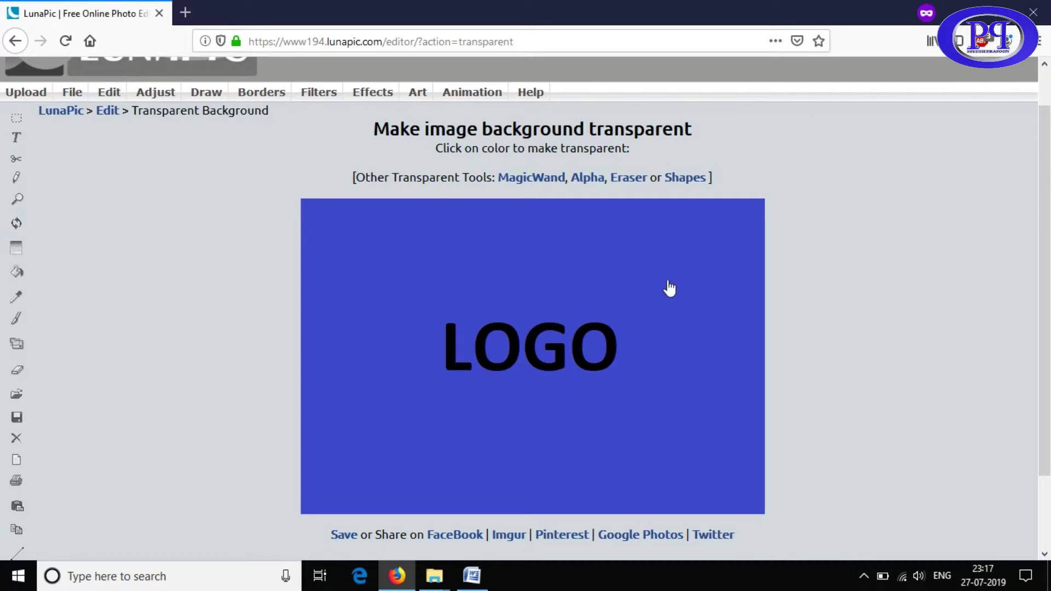
click(595, 245)
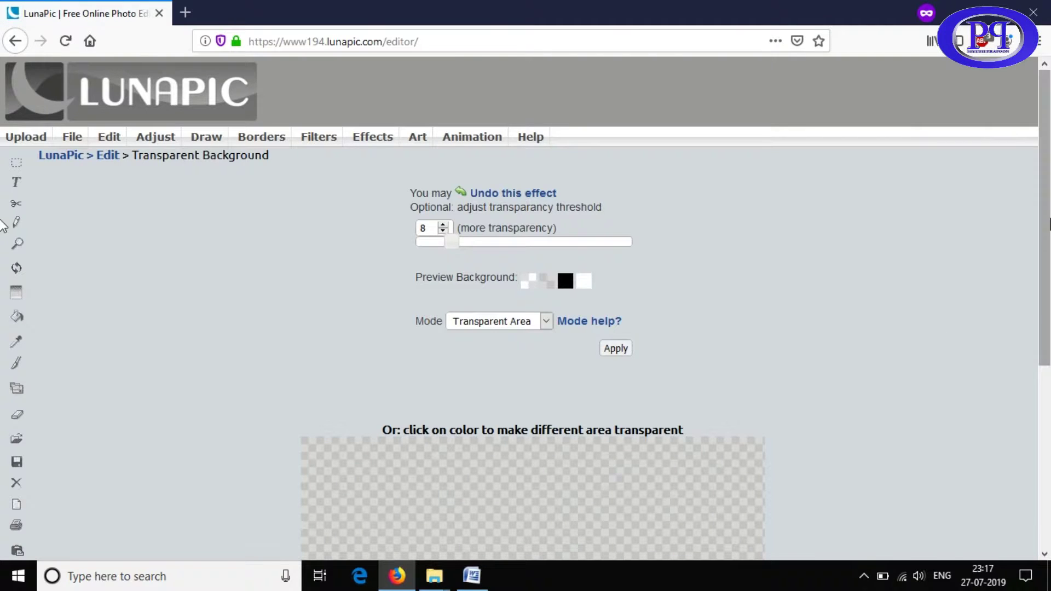
scroll(4, 226, down, 5)
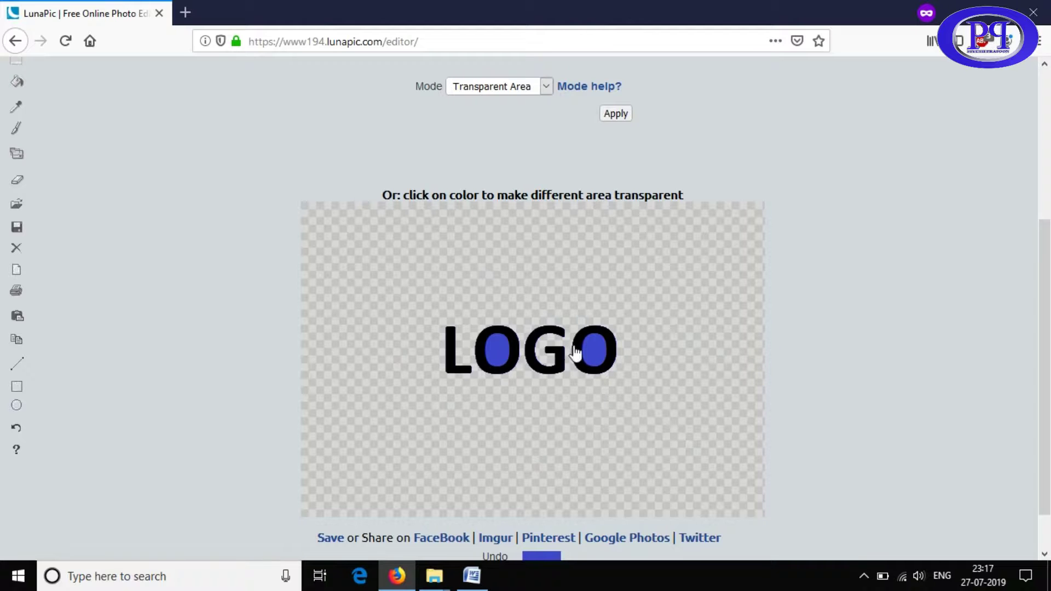
scroll(488, 324, up, 3)
scroll(489, 323, up, 4)
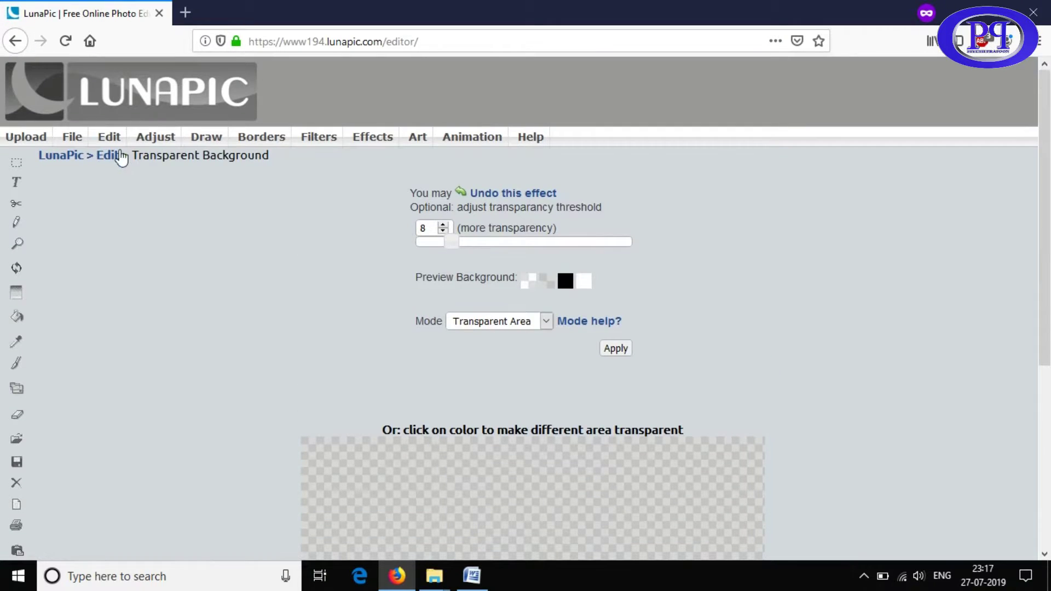
mouse_move(108, 136)
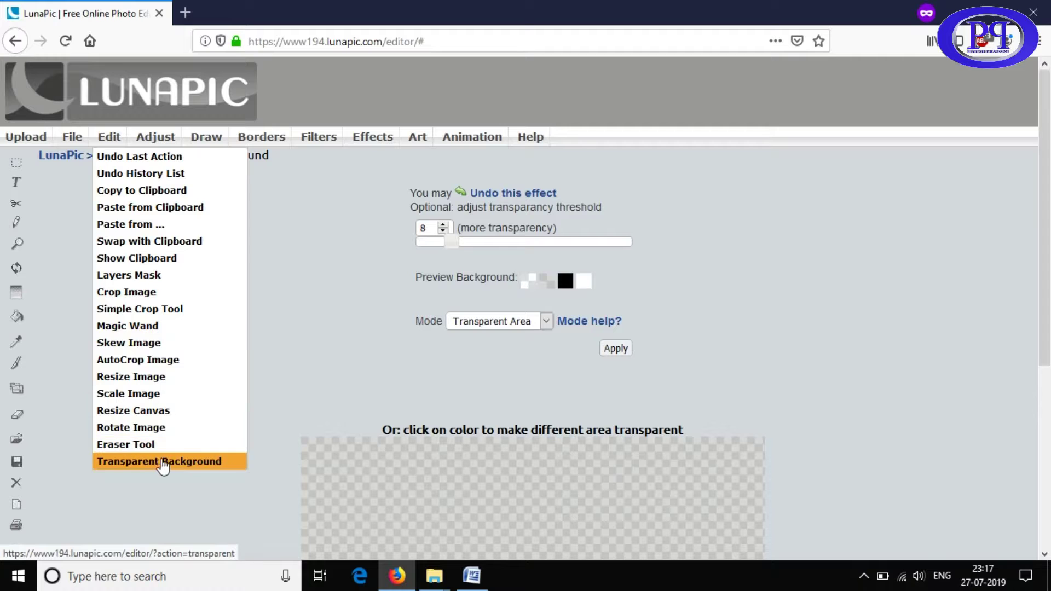
Apply Transparent Background twice, clicking the blue inside the first O and then the second O
click(159, 463)
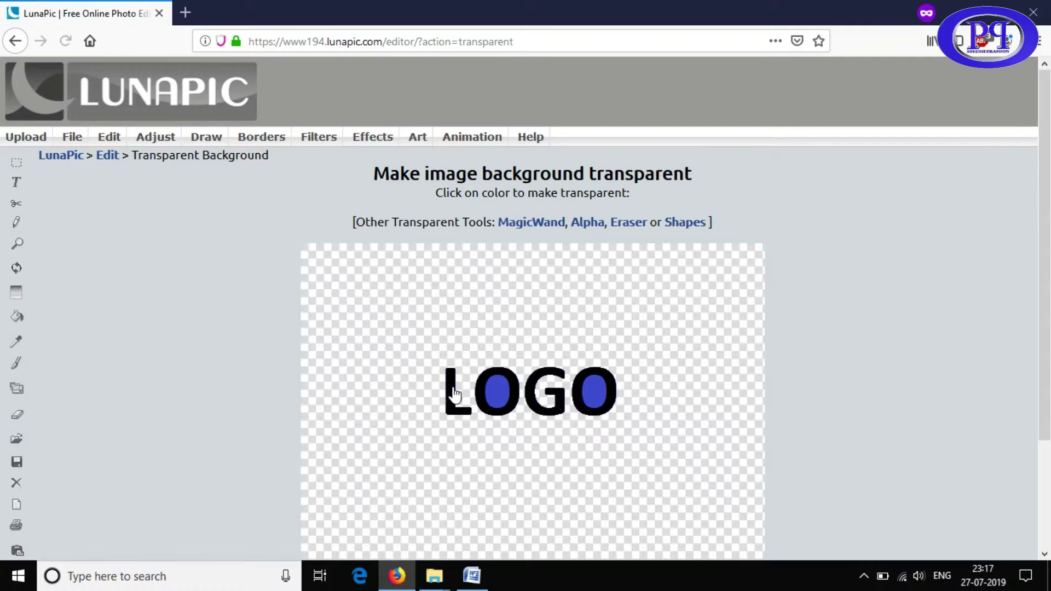
click(498, 388)
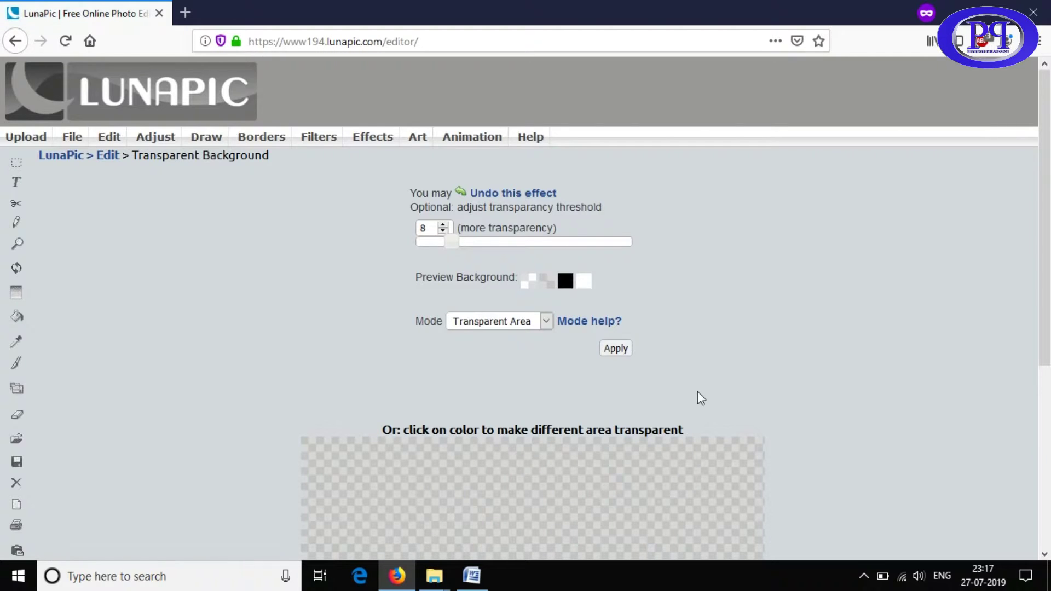
scroll(697, 392, down, 5)
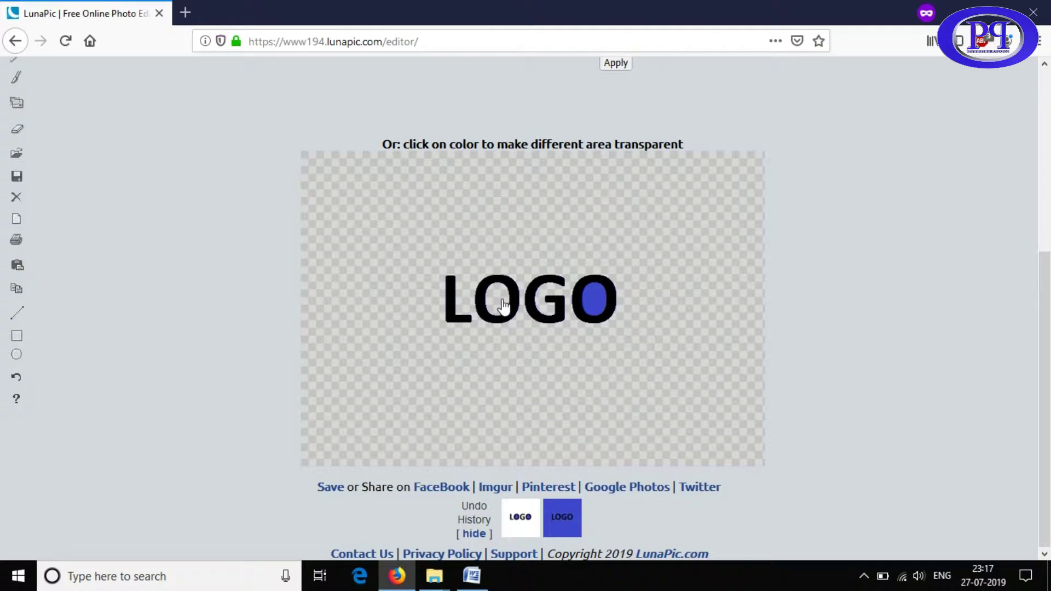
click(598, 308)
click(109, 137)
click(160, 463)
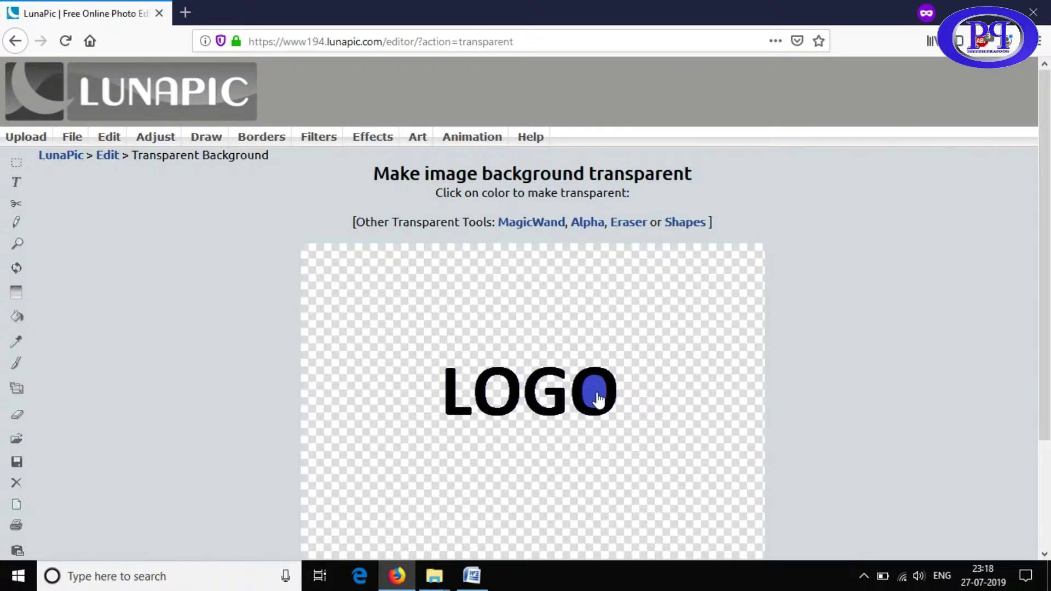
click(597, 393)
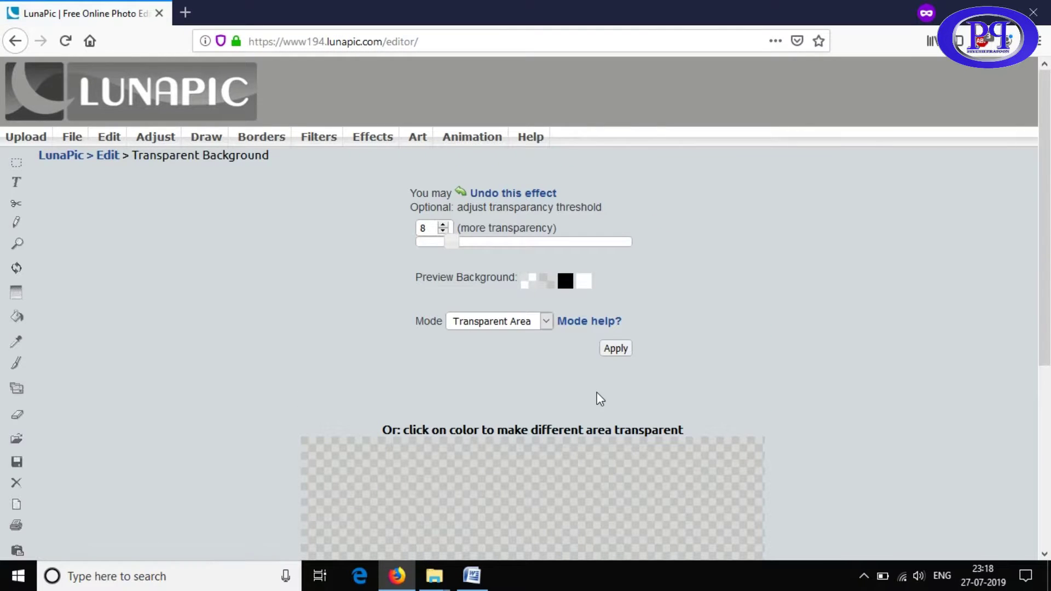
scroll(805, 368, down, 5)
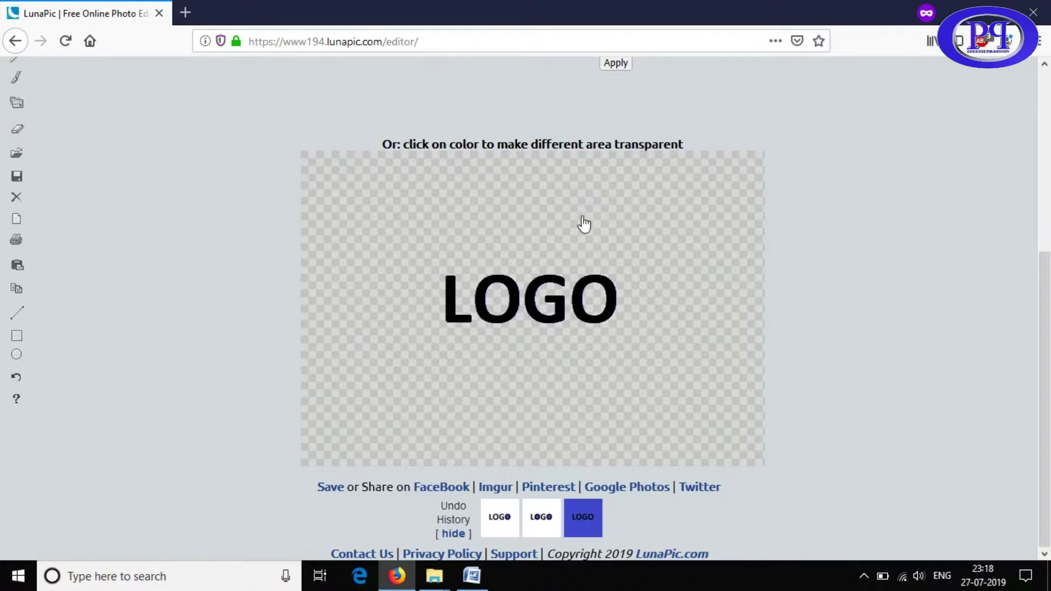
Save the transparent LOGO as imageedit_3_7106953777.png and open its Downloads folder
click(332, 491)
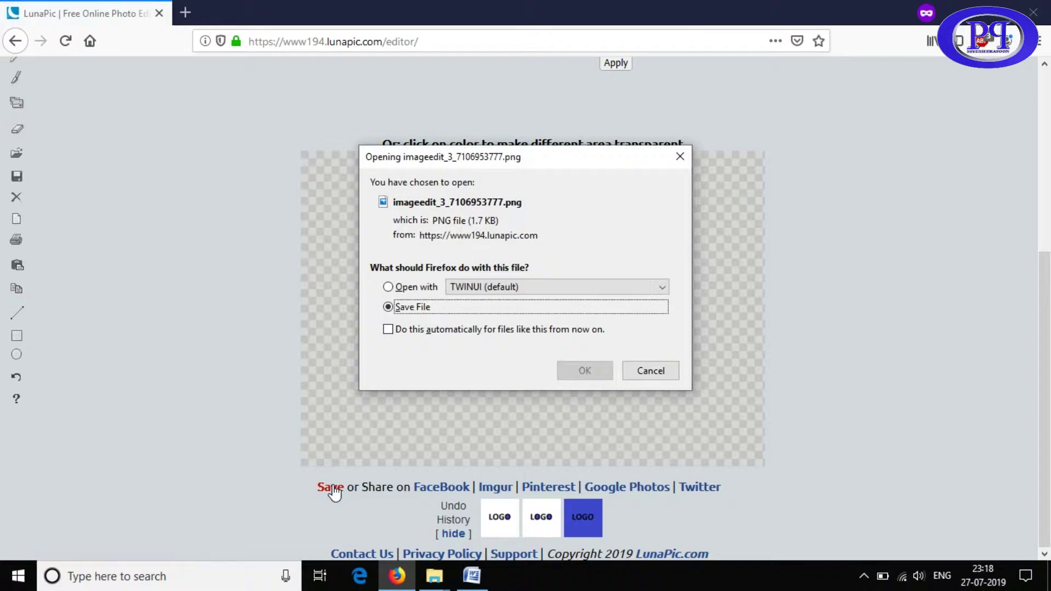
click(593, 371)
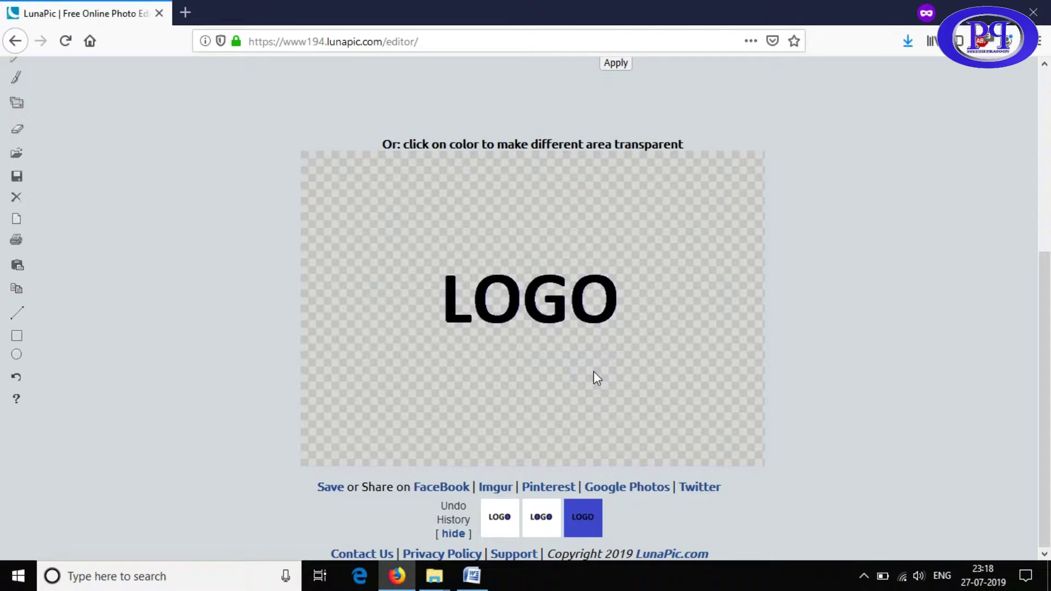
click(908, 41)
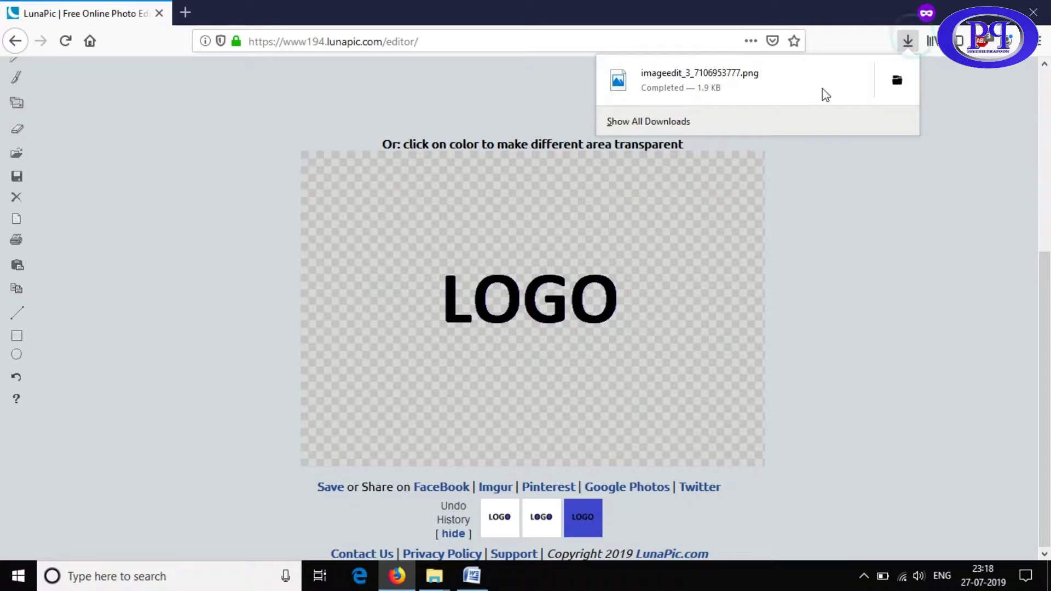
right_click(767, 88)
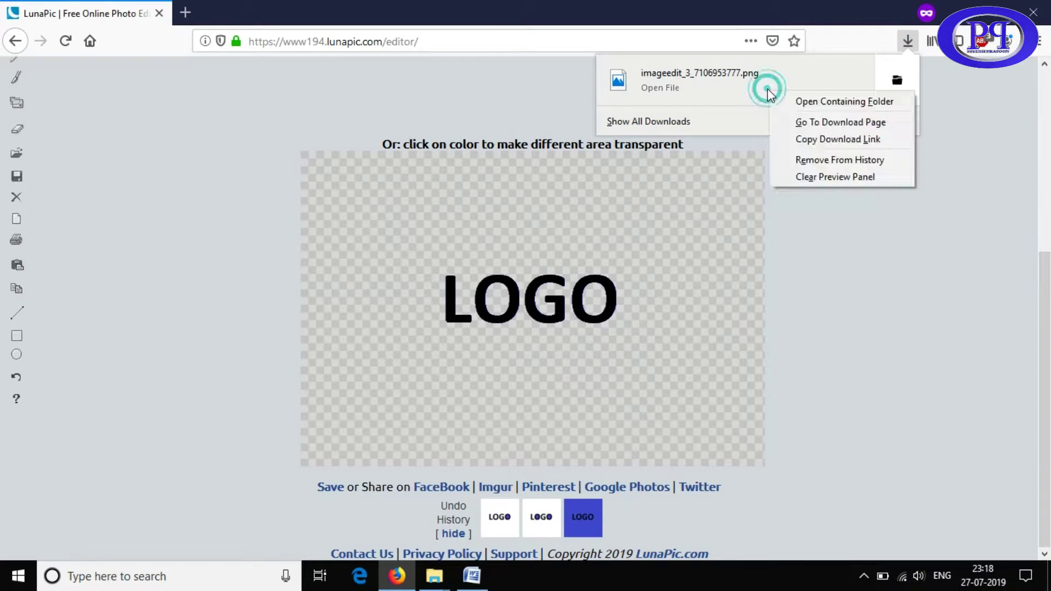
click(832, 104)
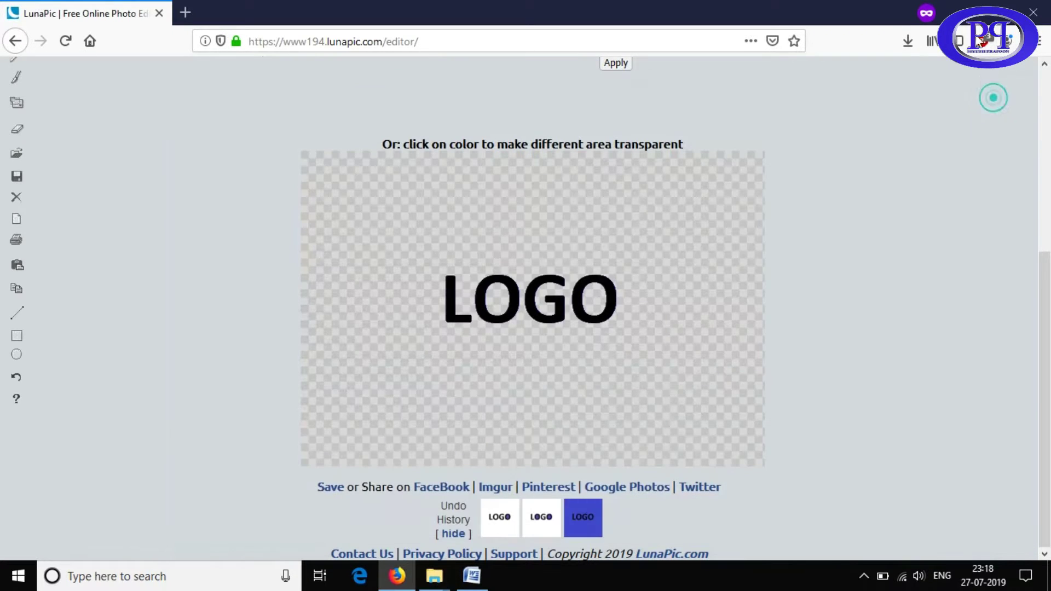
Close Downloads, minimize Firefox, and create a new desktop folder named LOGO
click(996, 93)
click(967, 5)
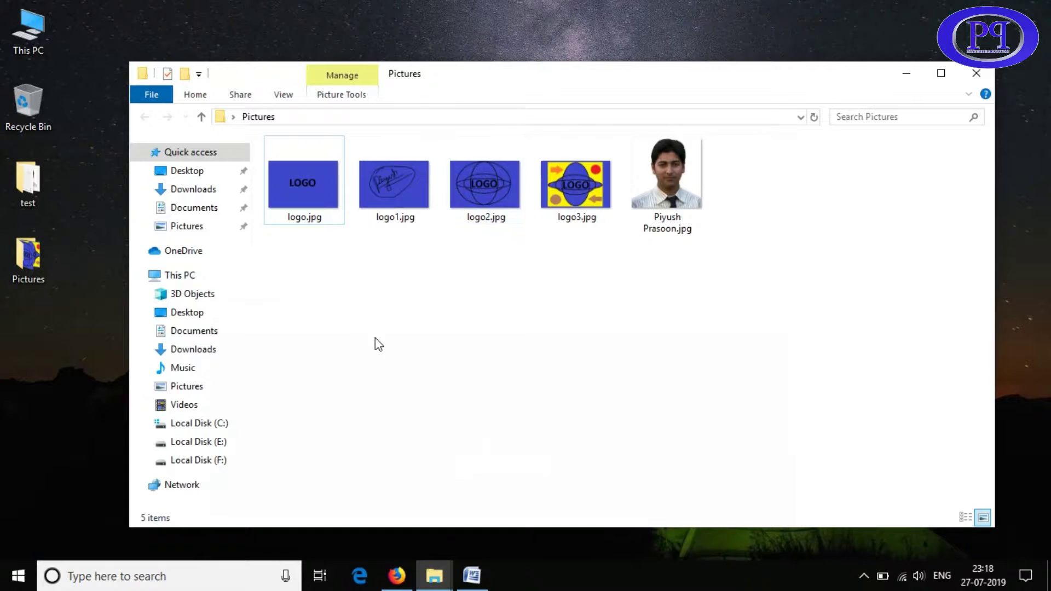
right_click(2, 389)
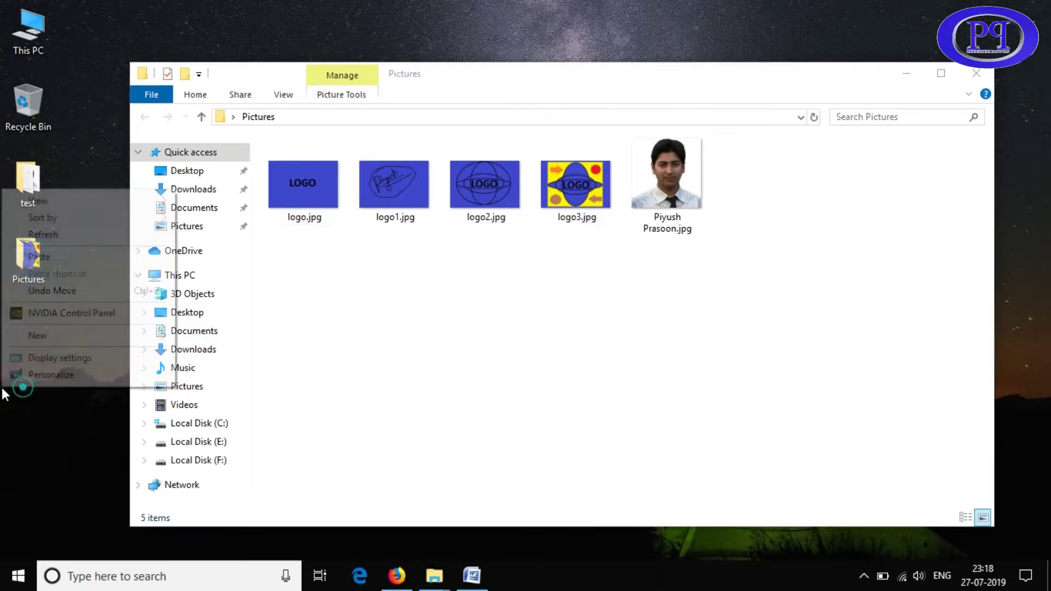
click(89, 335)
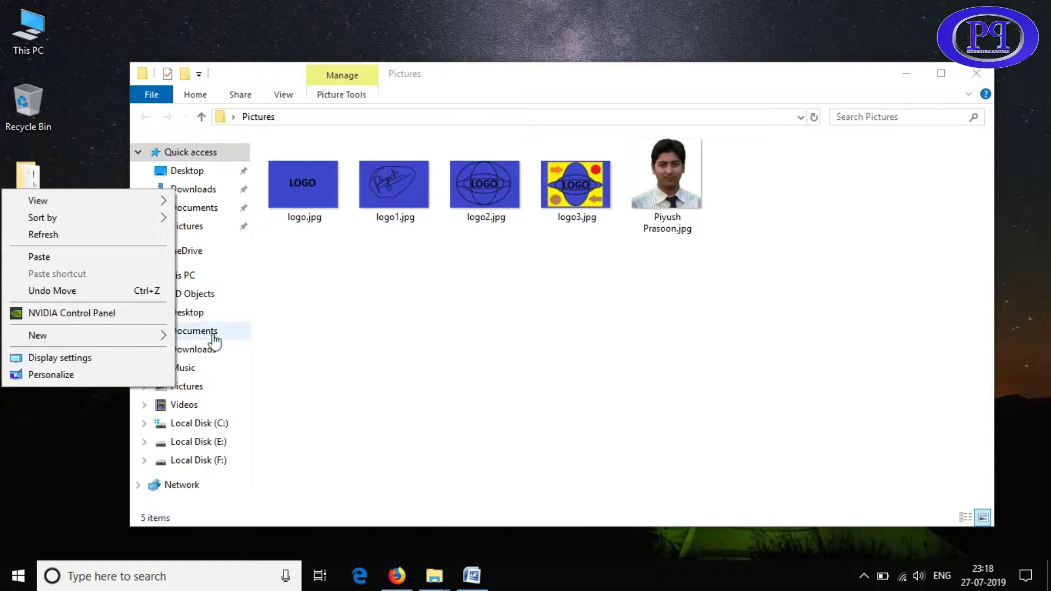
mouse_move(86, 335)
click(208, 335)
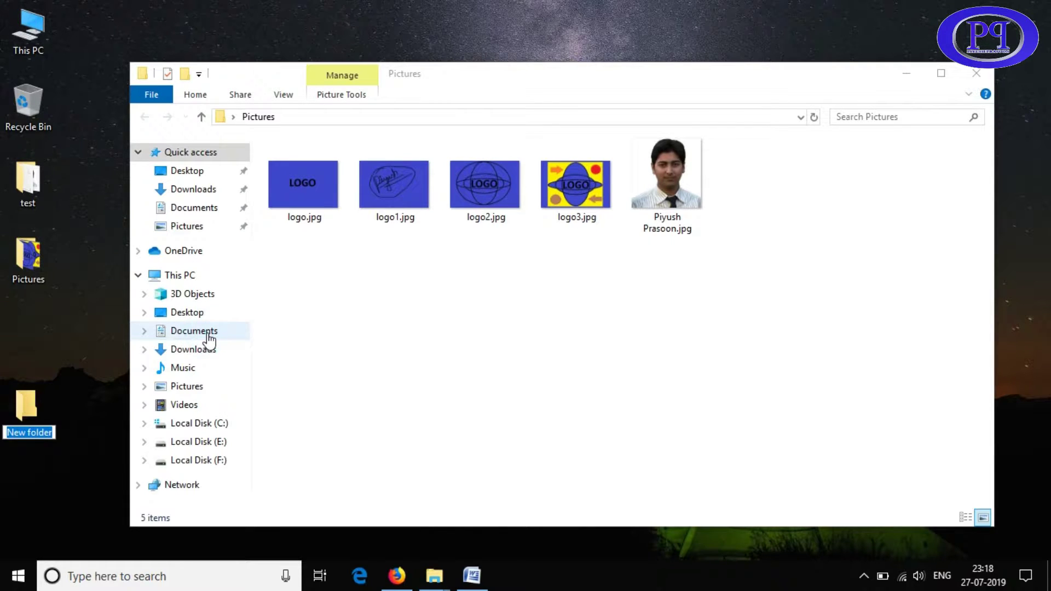
text(L)
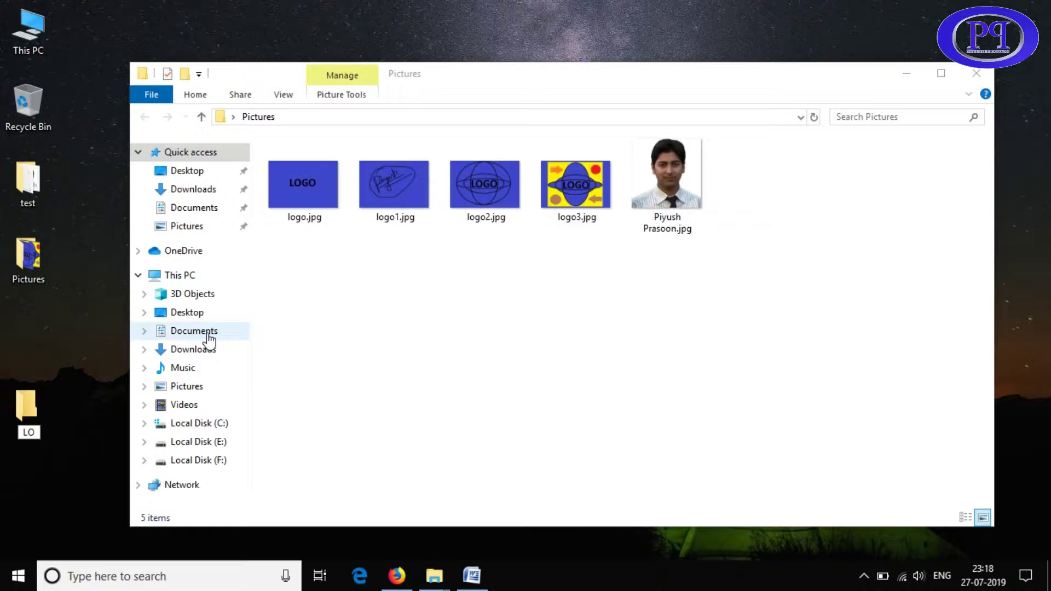
text(O)
key(Return)
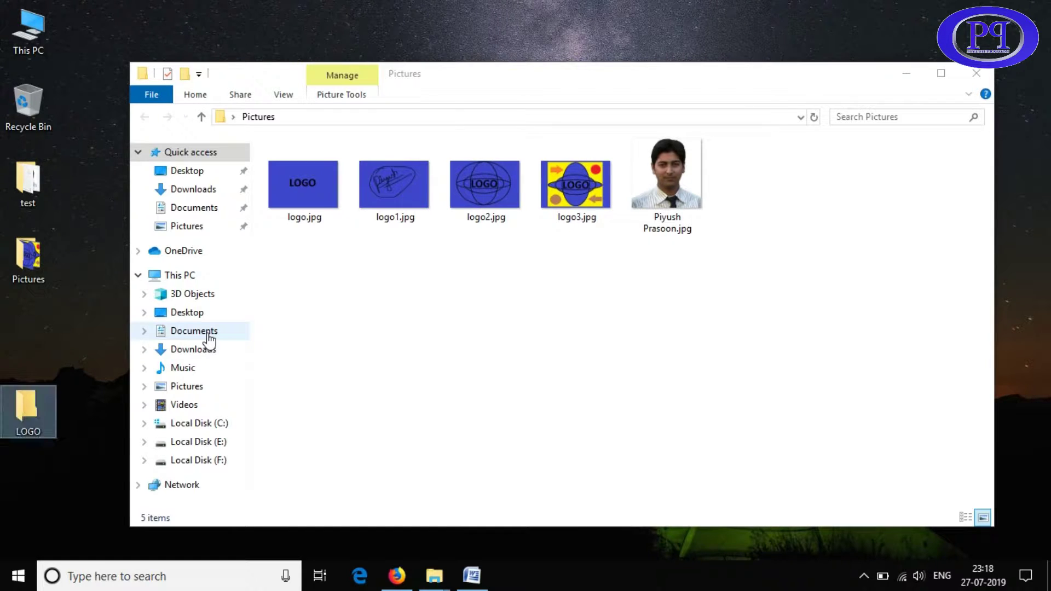
key(Return)
Paste the edited PNG into the LOGO folder and preview it in Photos
key(ctrl+v)
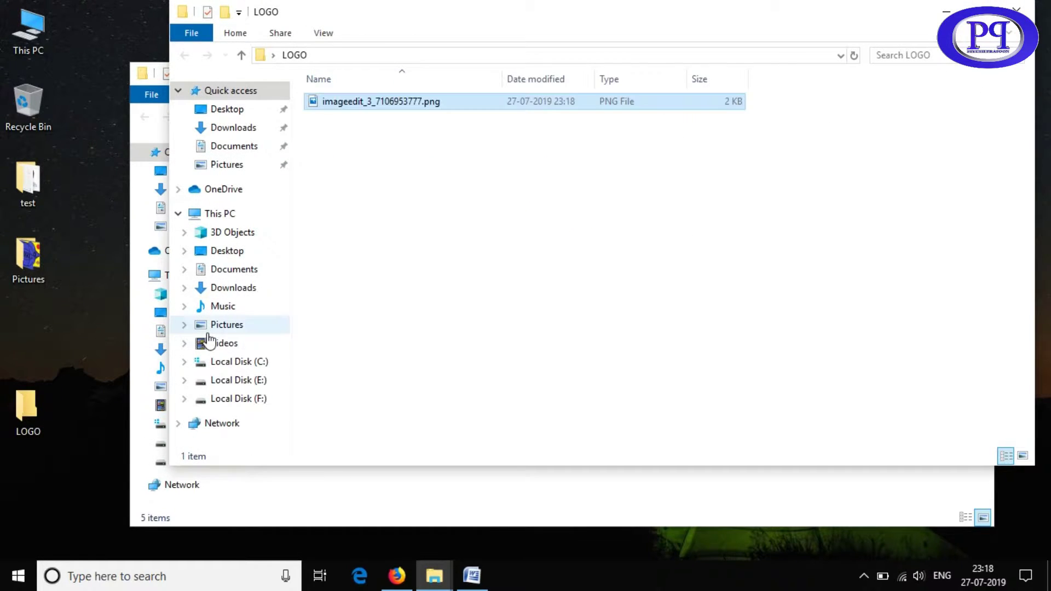
click(574, 173)
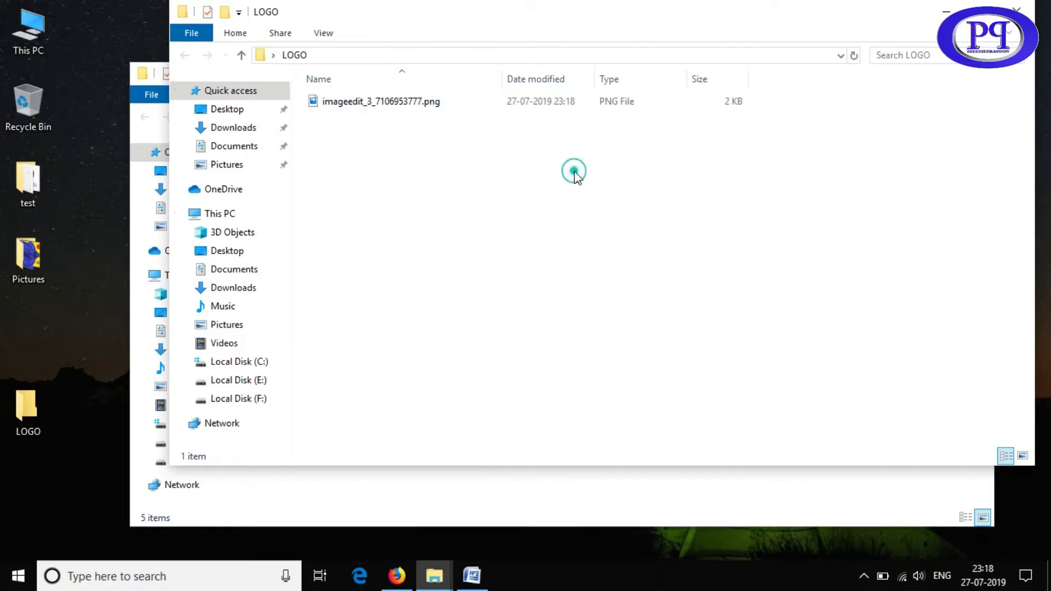
double_click(393, 103)
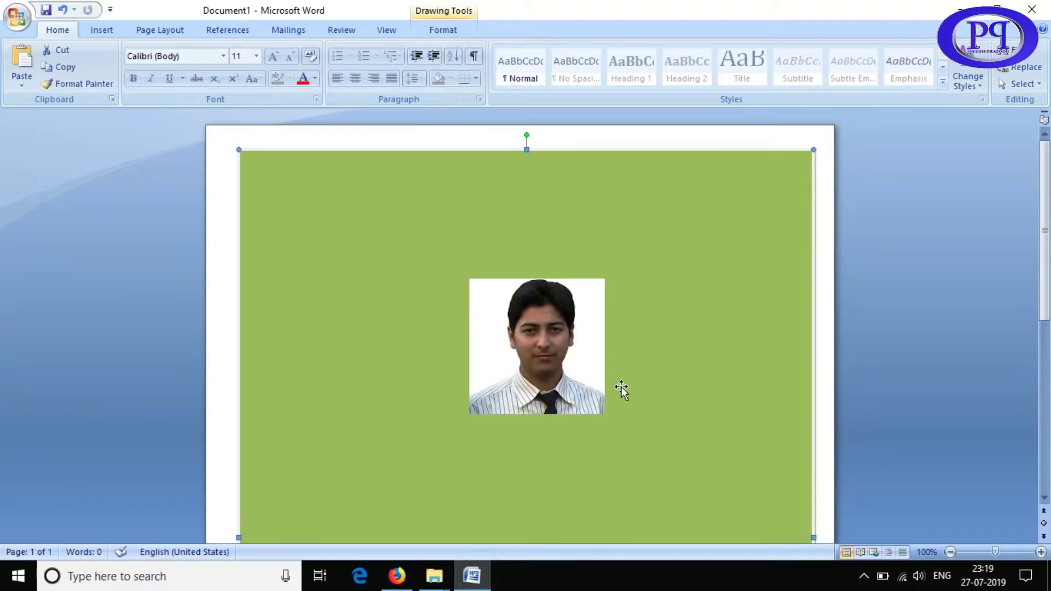
Insert imageedit_3_7106953777.png from the desktop LOGO folder into the Word document
click(106, 31)
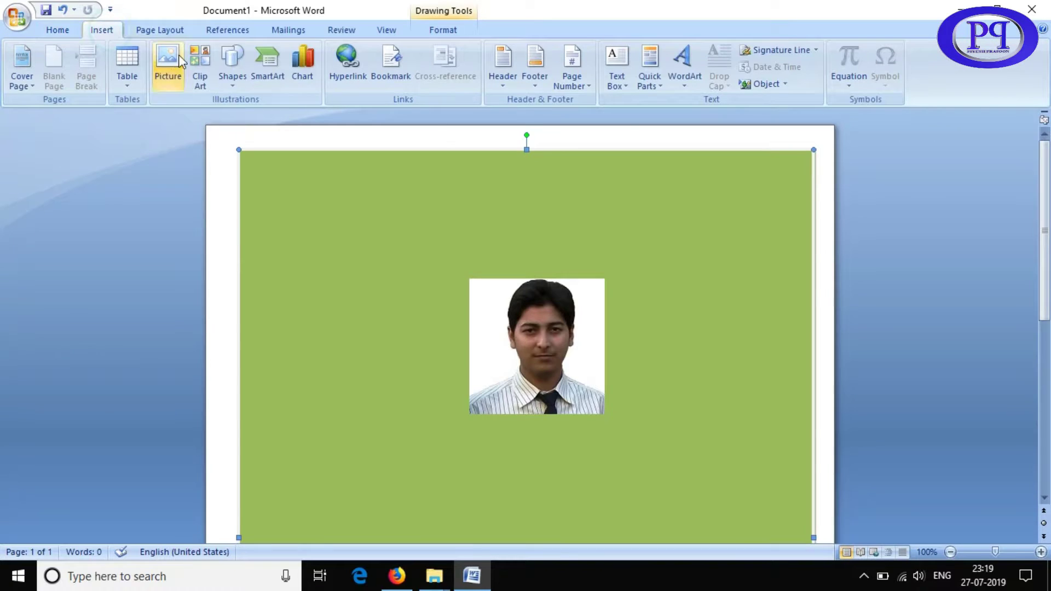
click(153, 62)
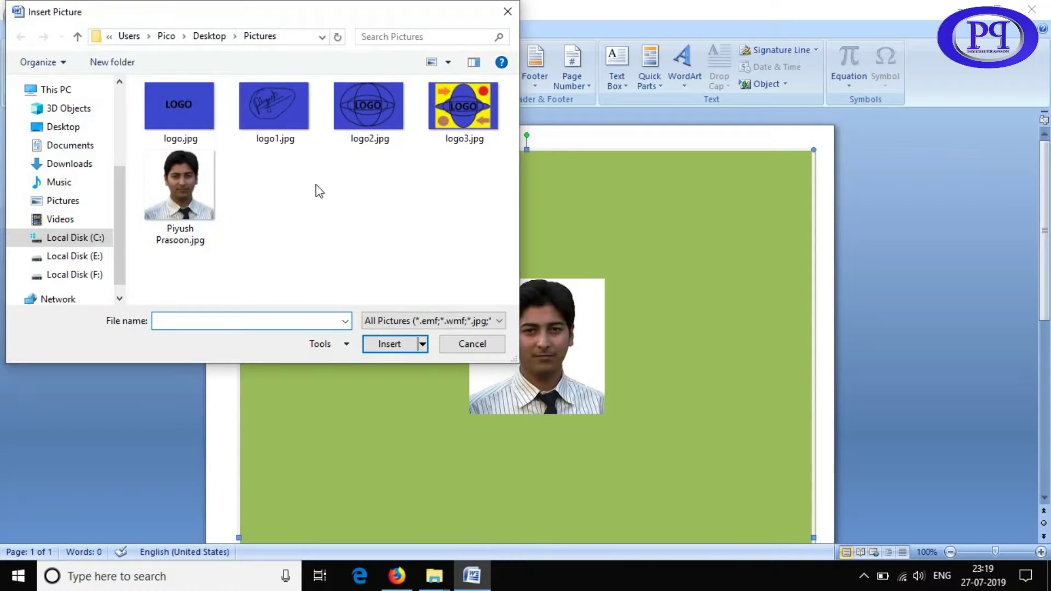
click(207, 37)
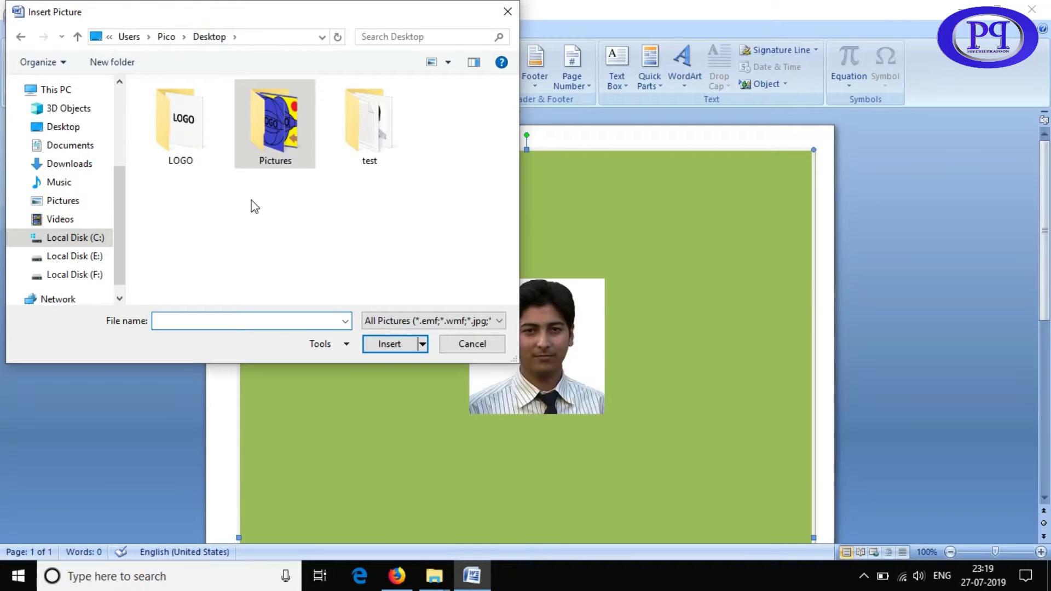
double_click(185, 121)
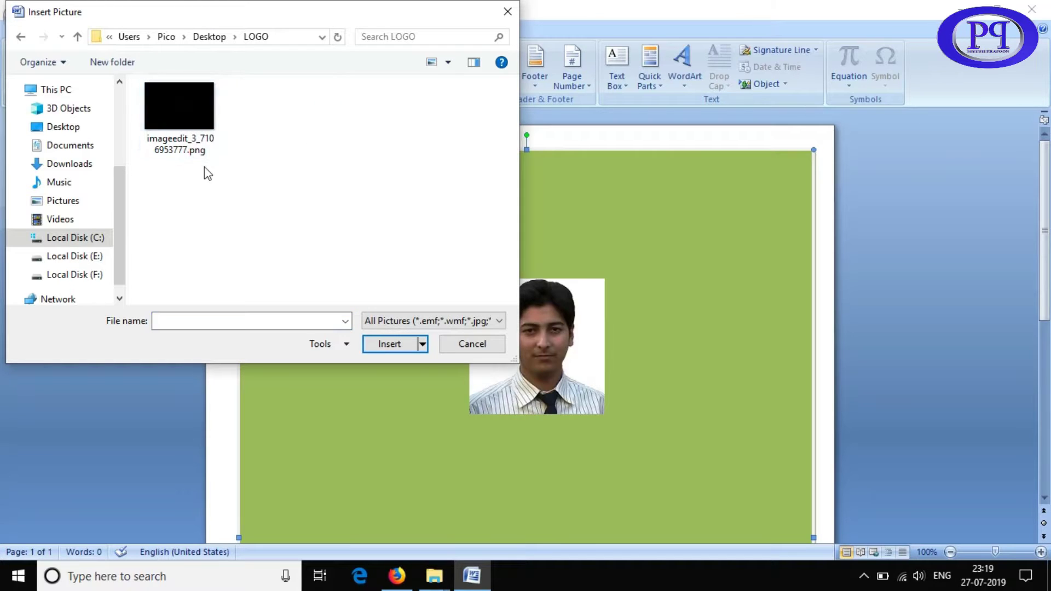
double_click(184, 119)
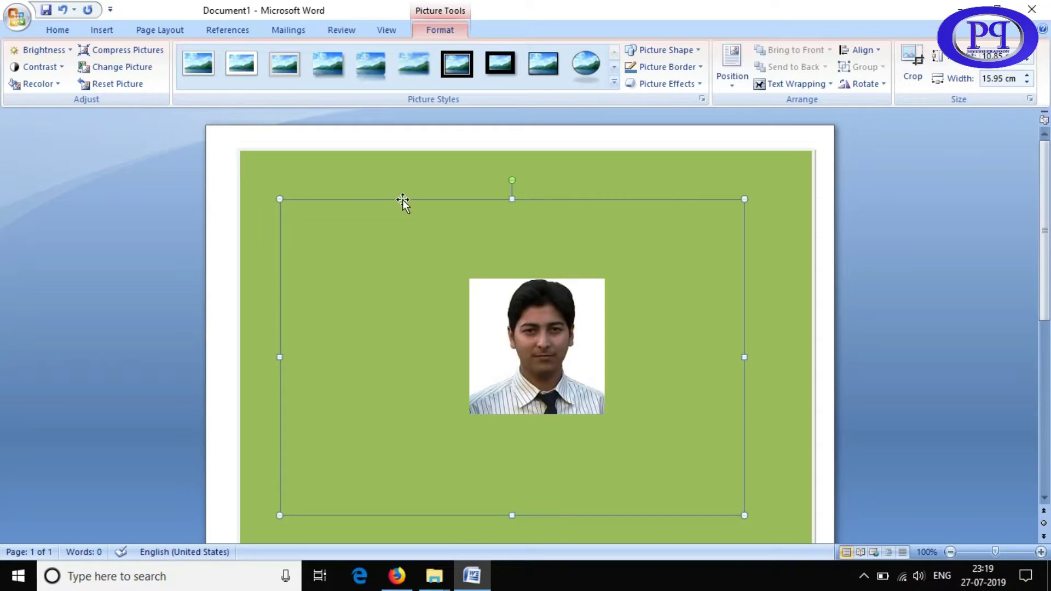
Set the LOGO picture to In Front of Text wrapping and move it around the page
click(826, 85)
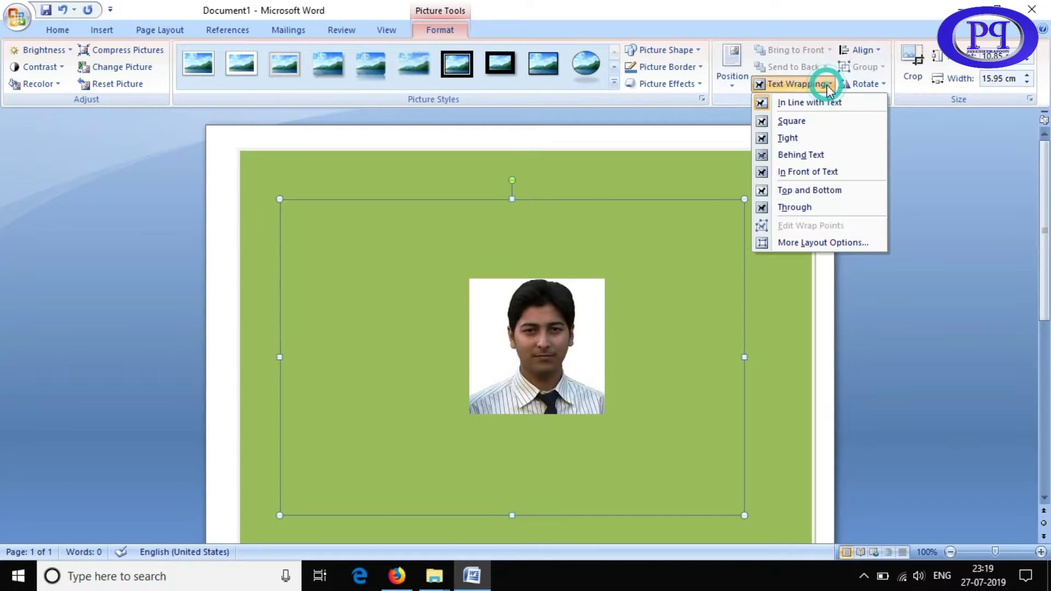
click(807, 173)
mouse_move(665, 341)
mouse_down()
mouse_move(601, 221)
mouse_move(502, 271)
mouse_up()
drag(414, 363, 436, 437)
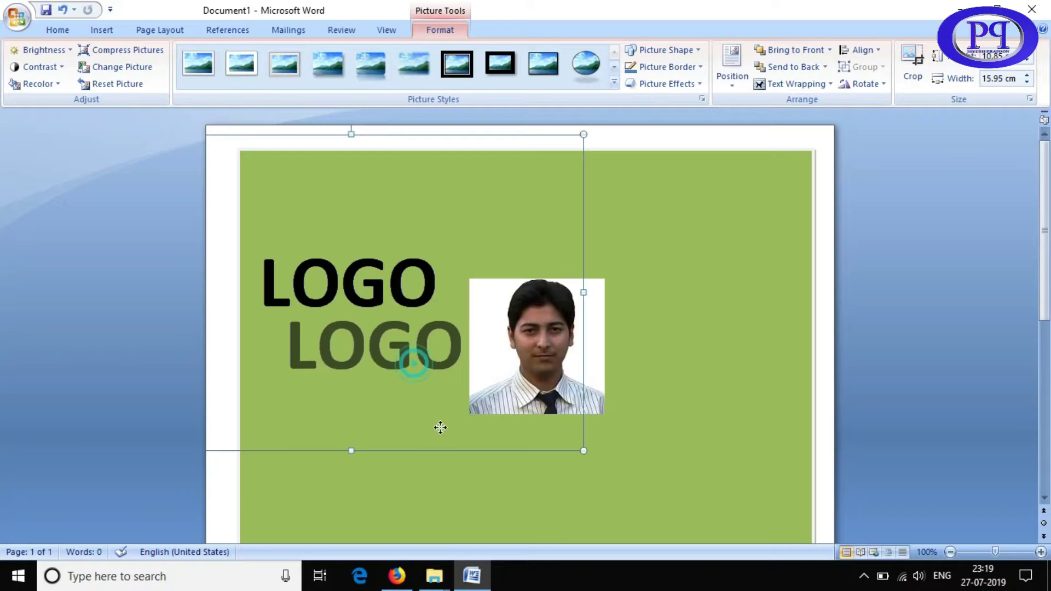
Try the LOGO over and just above the portrait, then delete it and minimize Word
drag(373, 390, 541, 374)
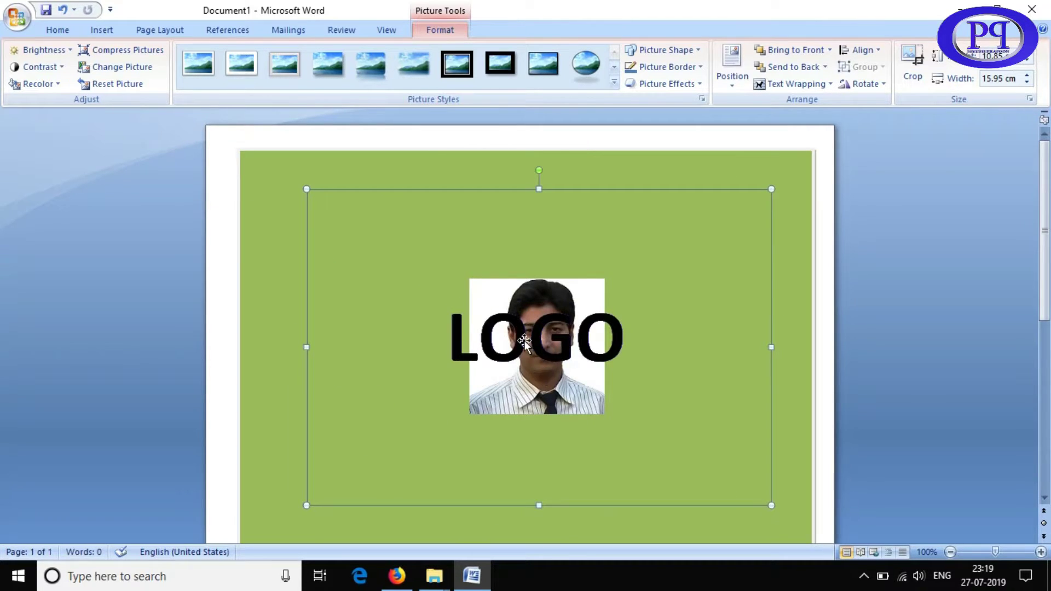
drag(515, 351, 570, 378)
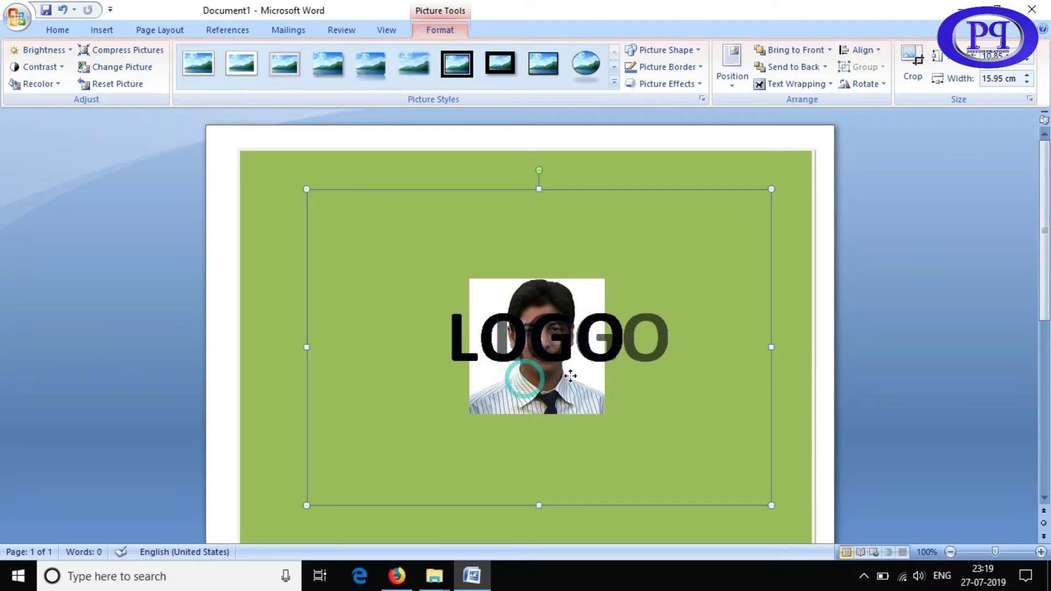
drag(549, 343, 515, 456)
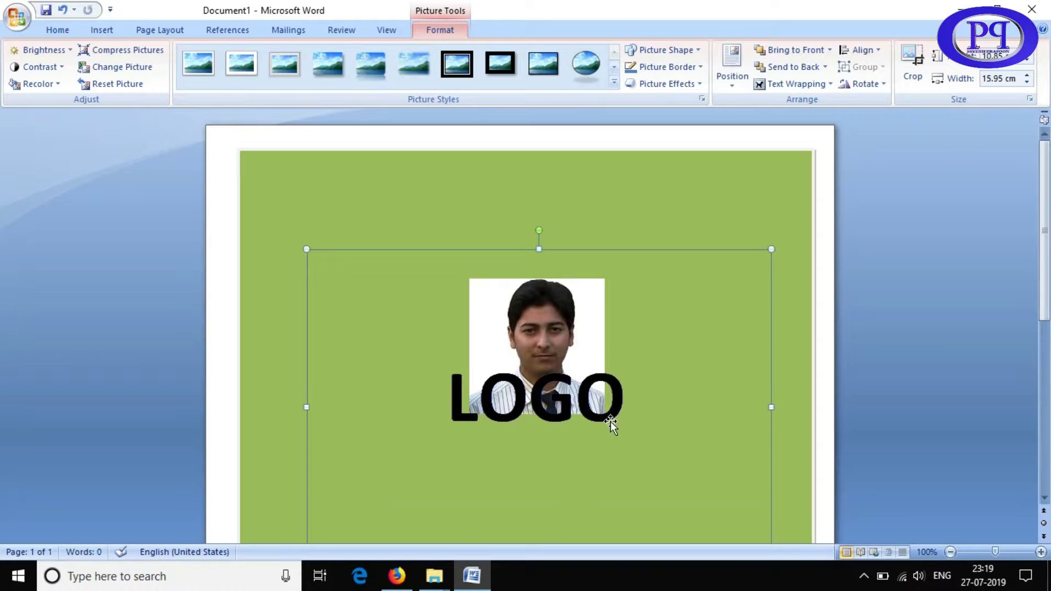
drag(556, 485, 544, 297)
drag(617, 257, 621, 286)
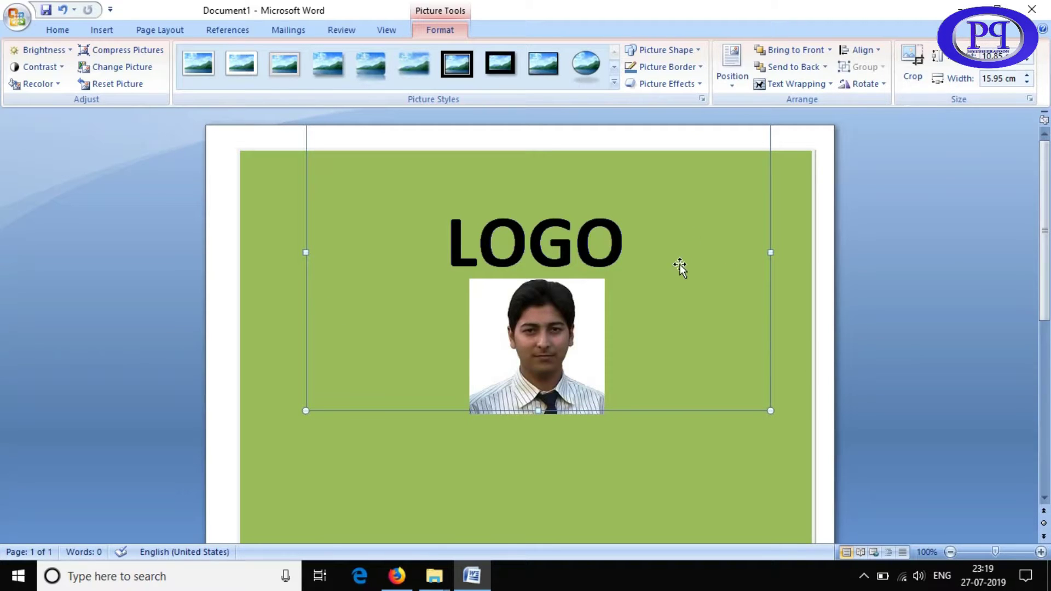
key(Delete)
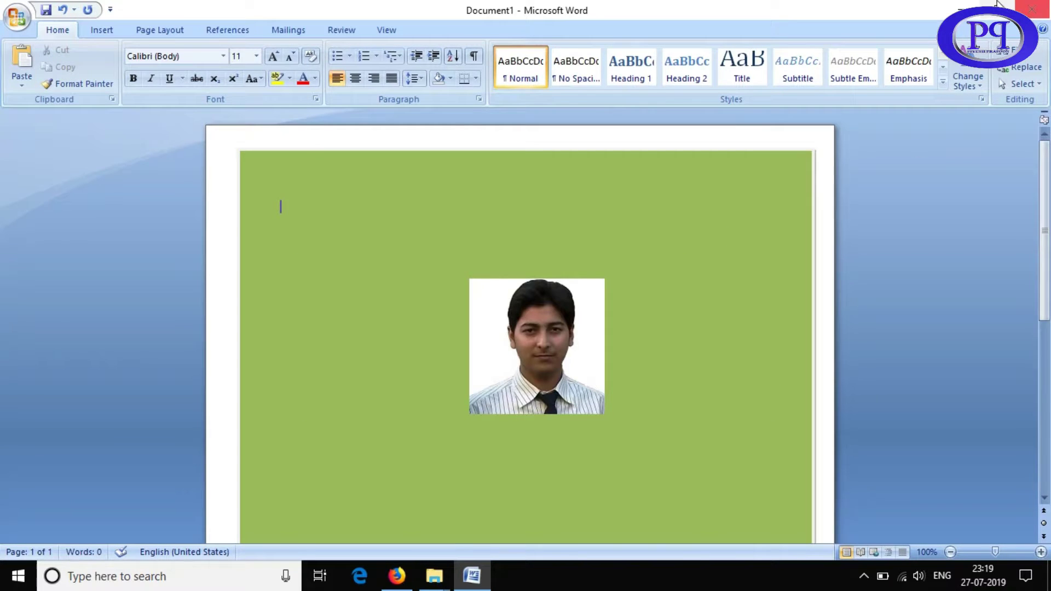
click(961, 9)
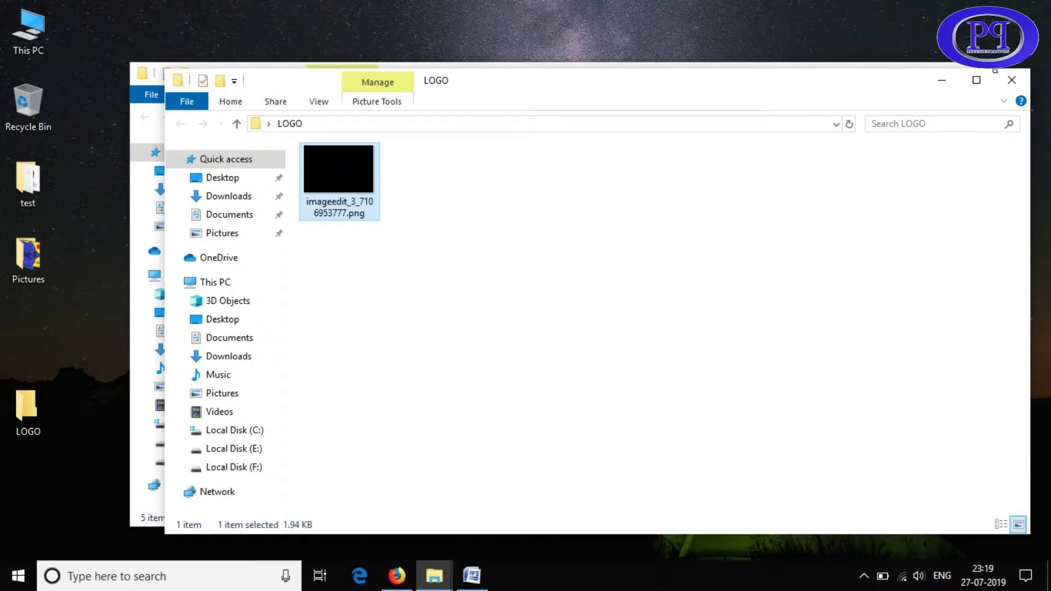
Close the LOGO folder window and go back to LunaPic in Firefox
click(1012, 80)
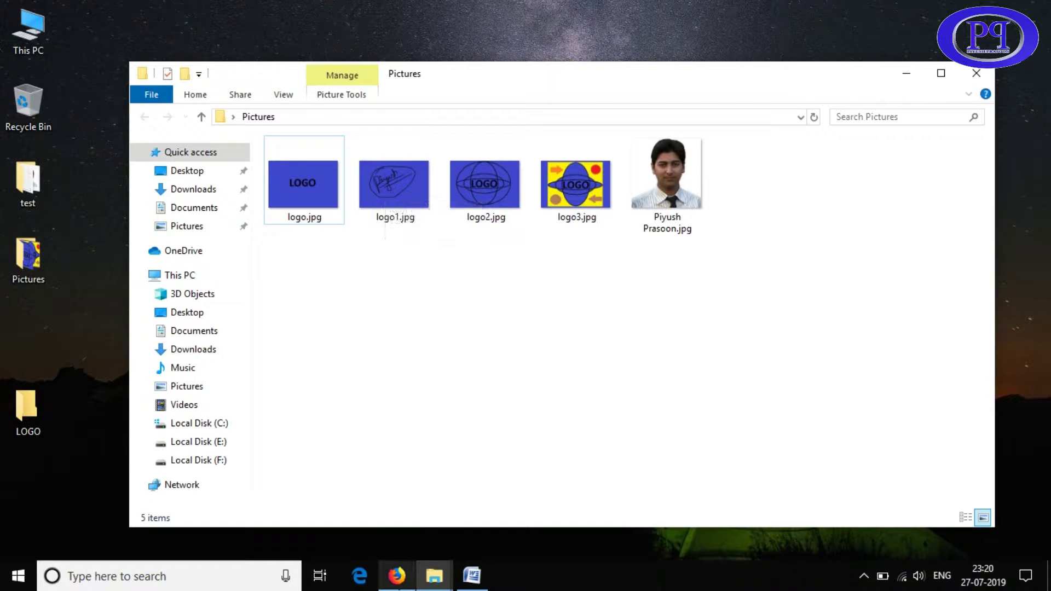
click(397, 575)
scroll(618, 473, up, 5)
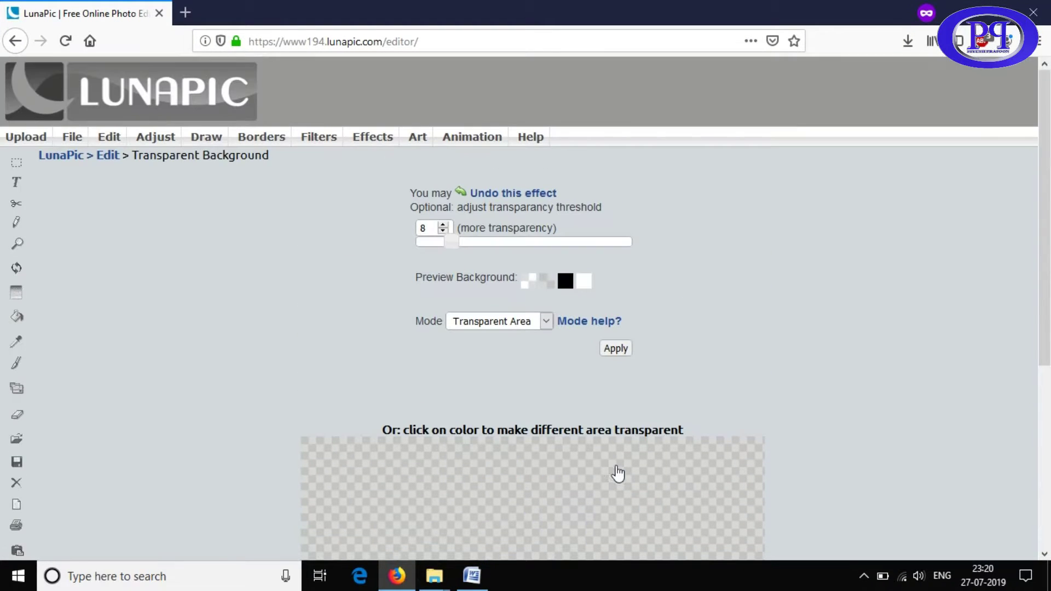
Upload logo1.jpg, the blue signature image at 603x410, into LunaPic
click(30, 142)
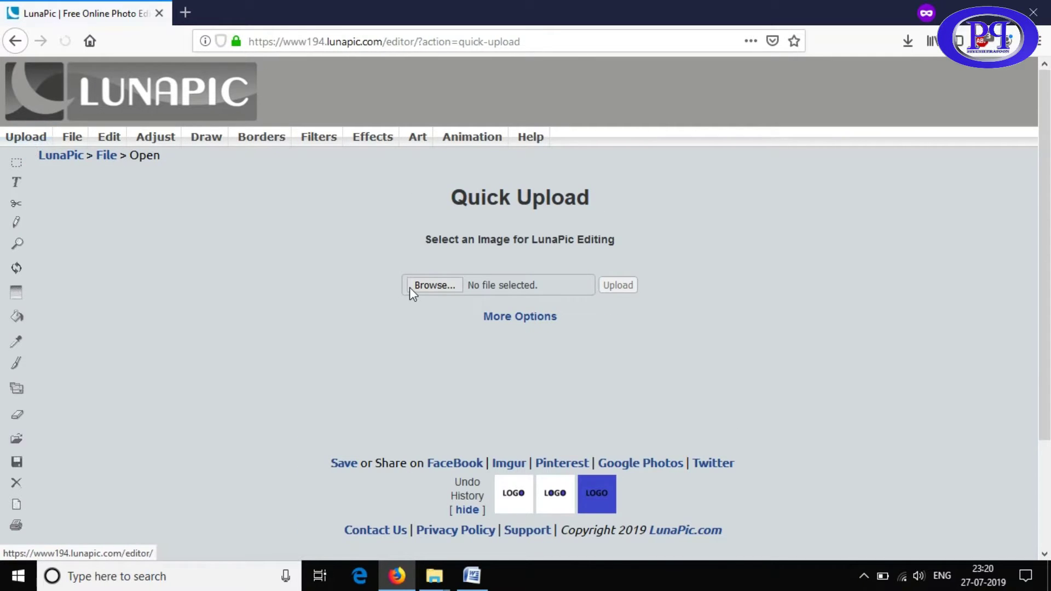
click(433, 286)
double_click(296, 123)
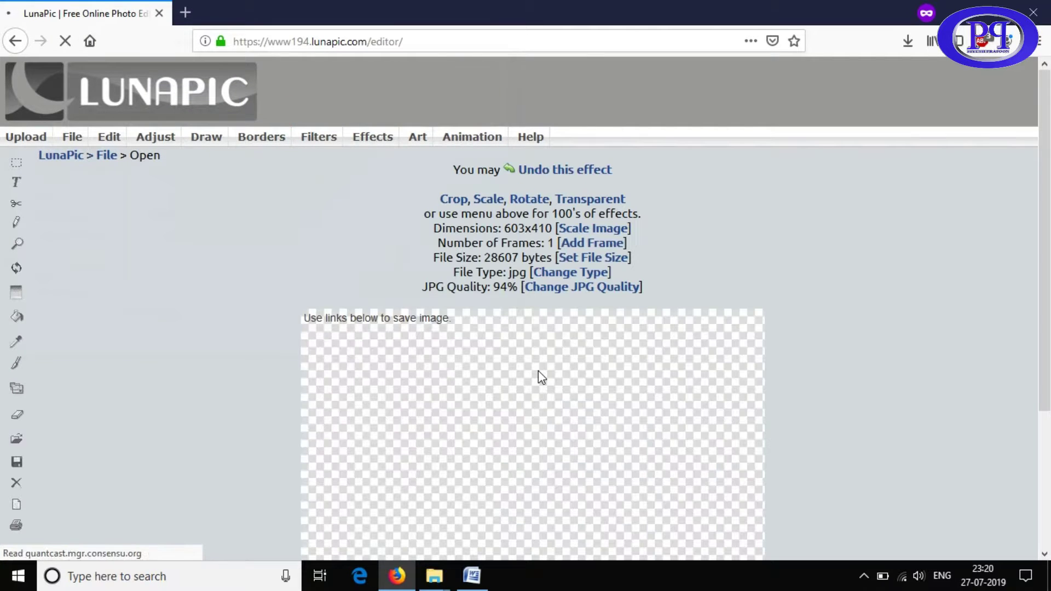
scroll(889, 348, down, 1)
scroll(889, 349, down, 2)
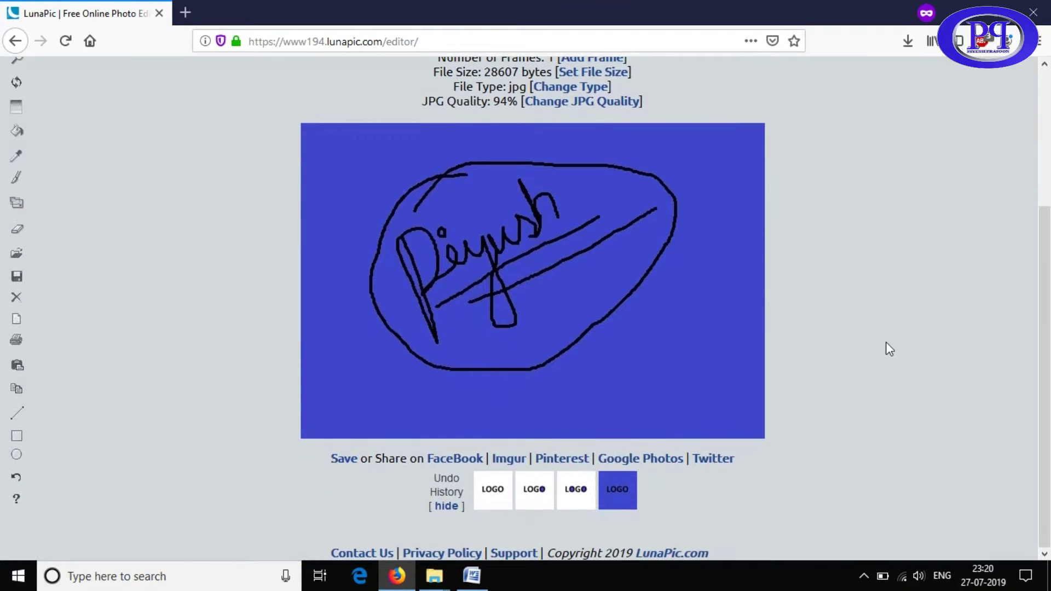
scroll(586, 237, up, 3)
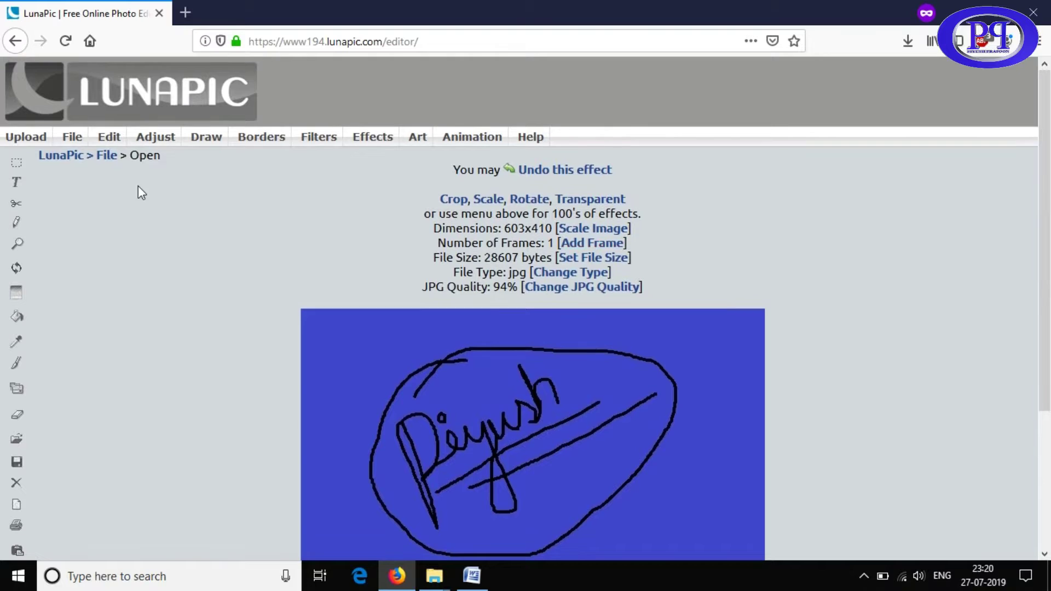
Use Edit > Transparent Background to make logo1.jpg's blue backdrop transparent
click(122, 144)
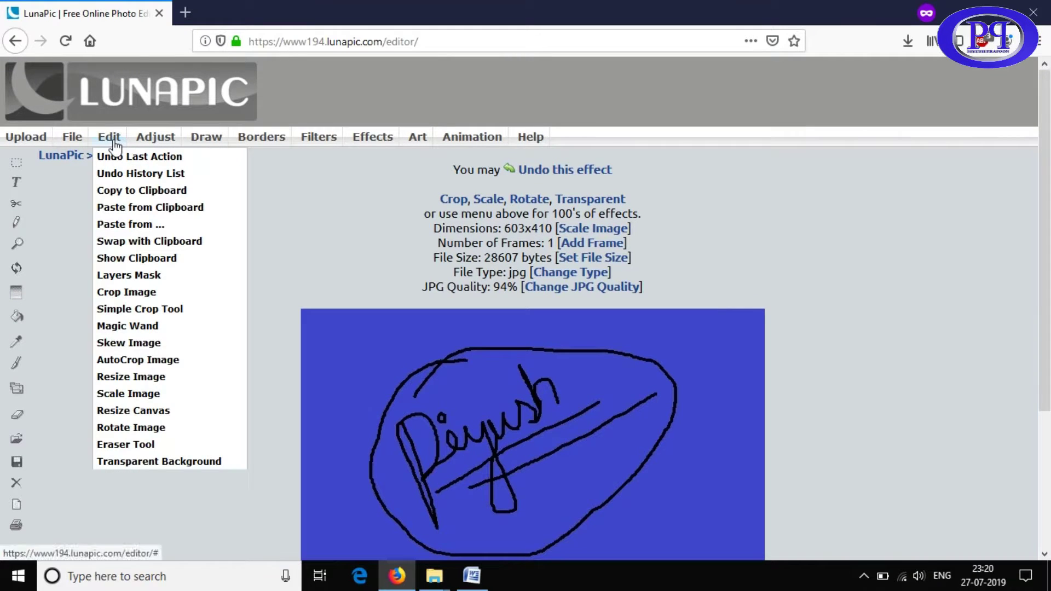
click(156, 463)
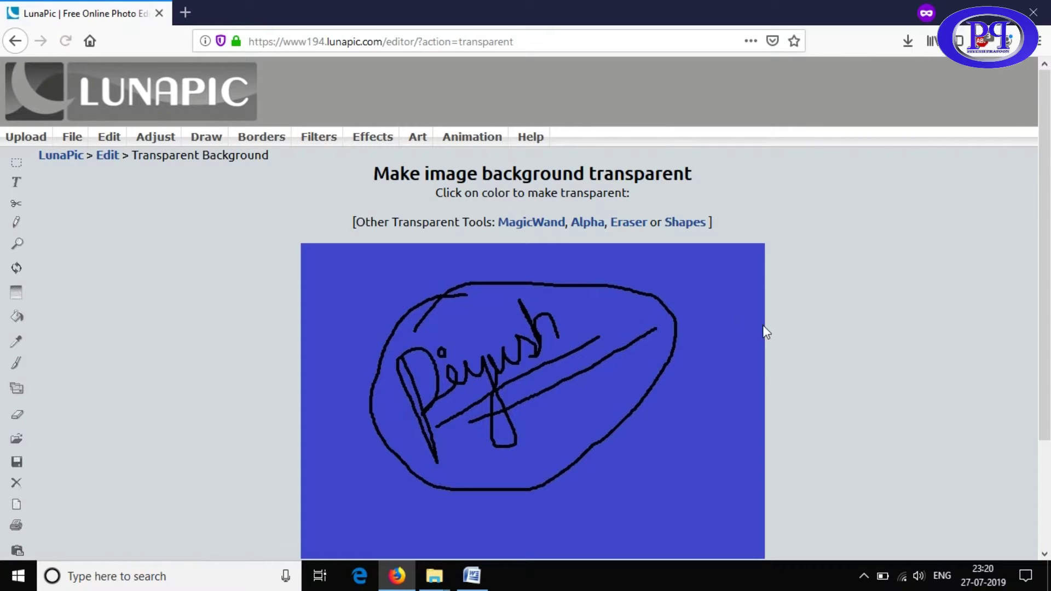
click(697, 327)
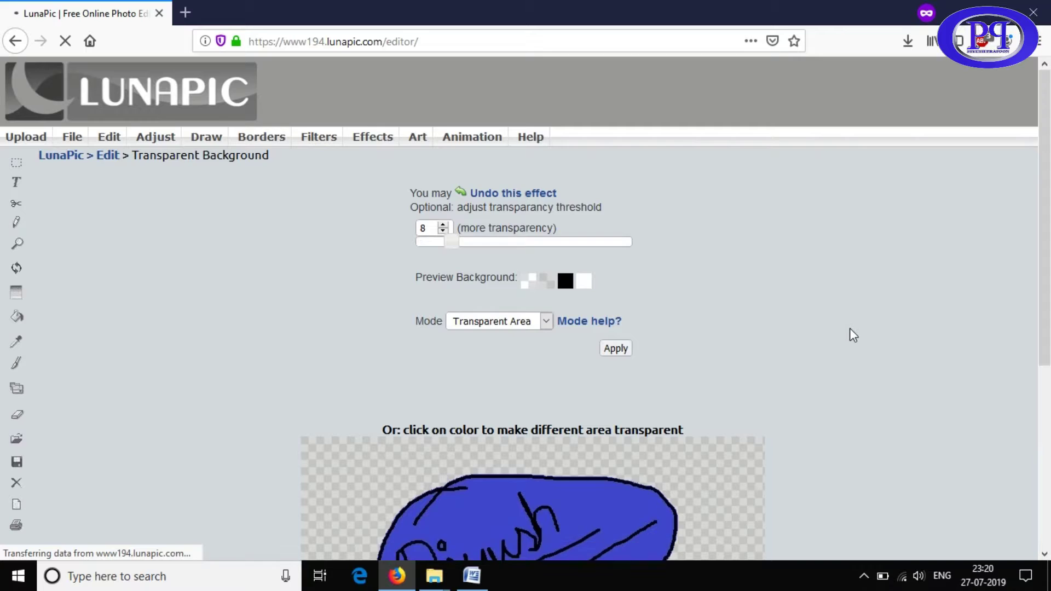
scroll(849, 327, down, 5)
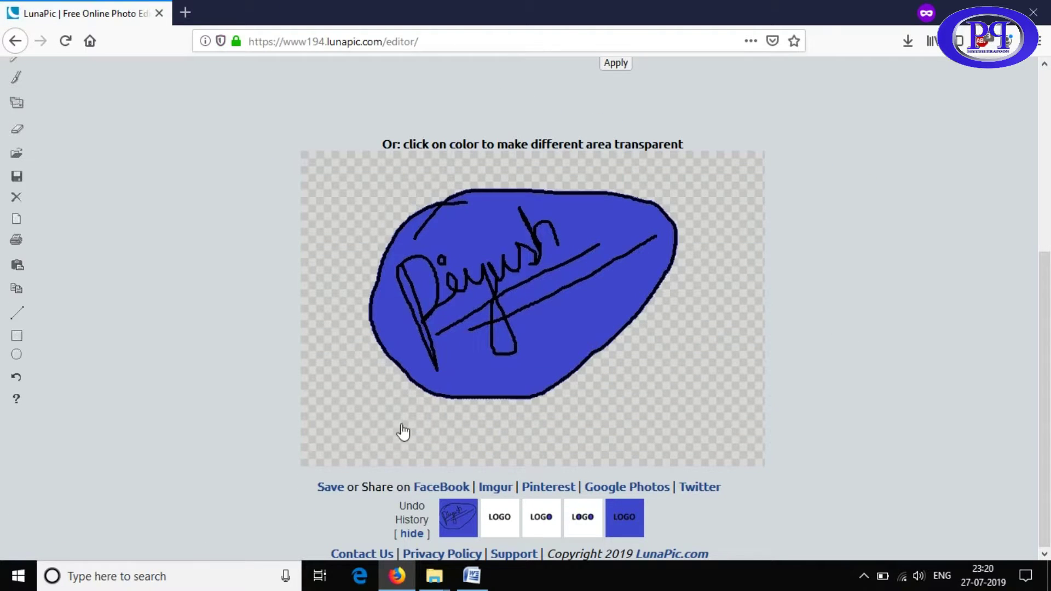
scroll(292, 212, up, 3)
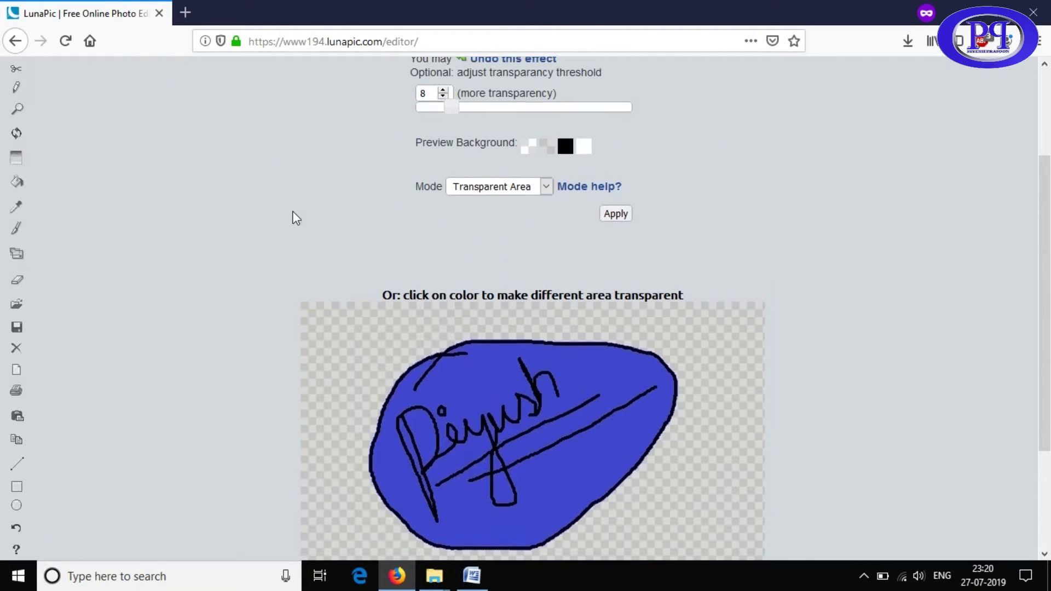
scroll(163, 349, up, 3)
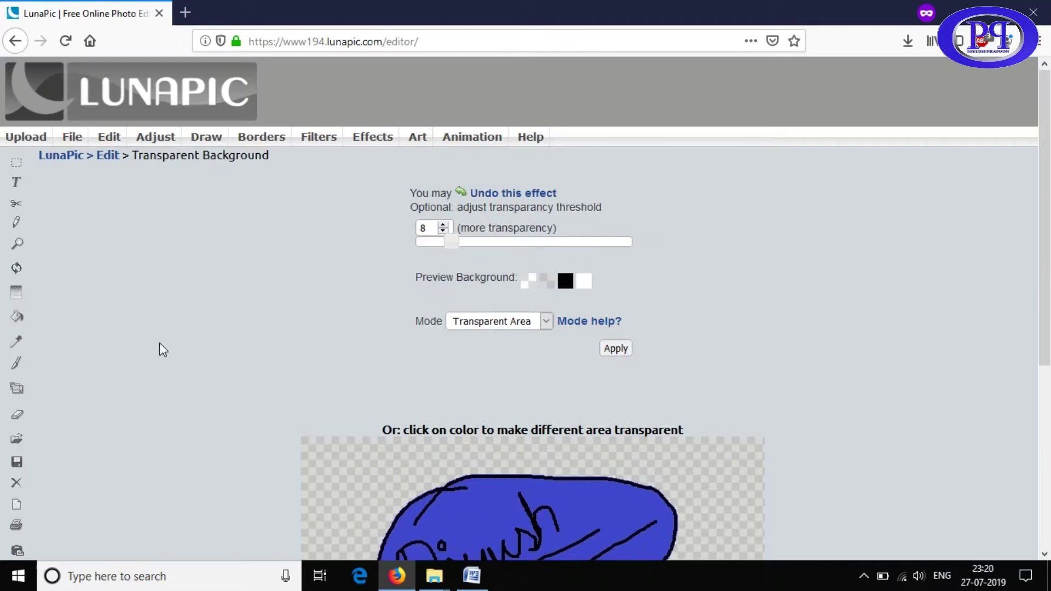
Apply Transparent Background again to clear the blue fill inside the signature outline
click(109, 137)
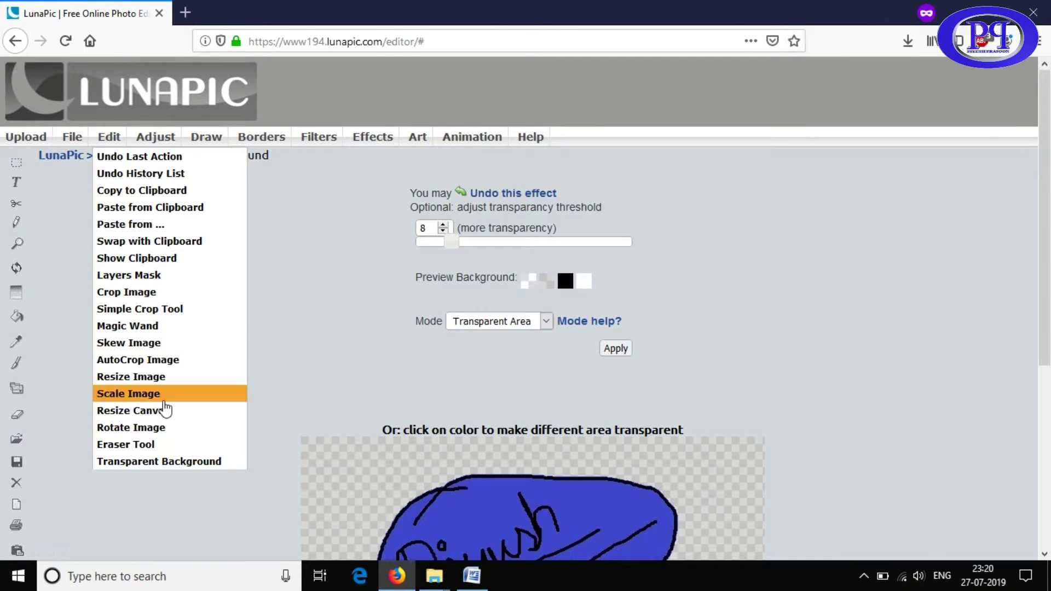
click(175, 462)
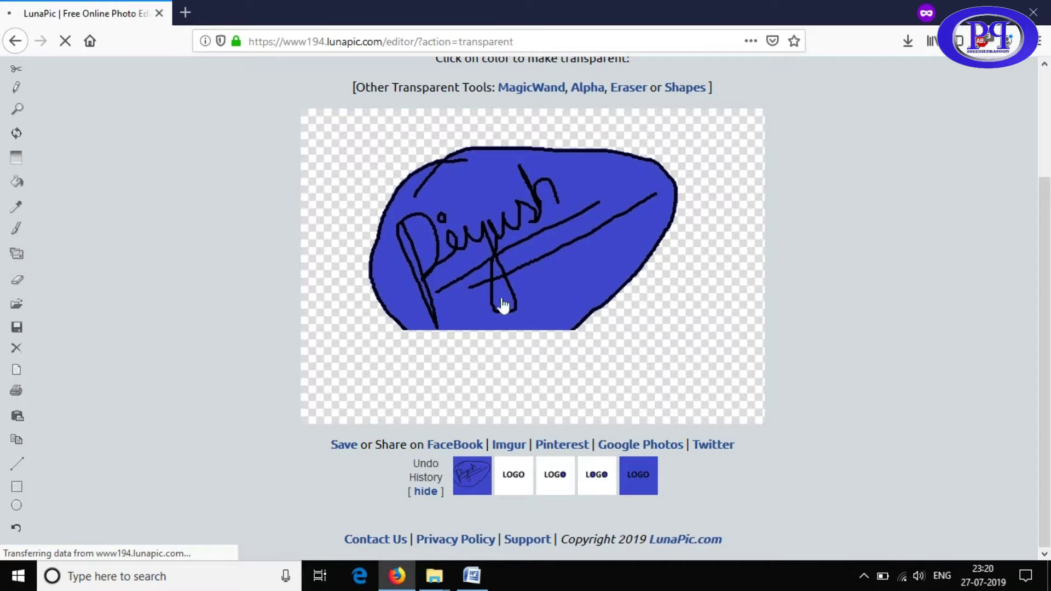
click(600, 271)
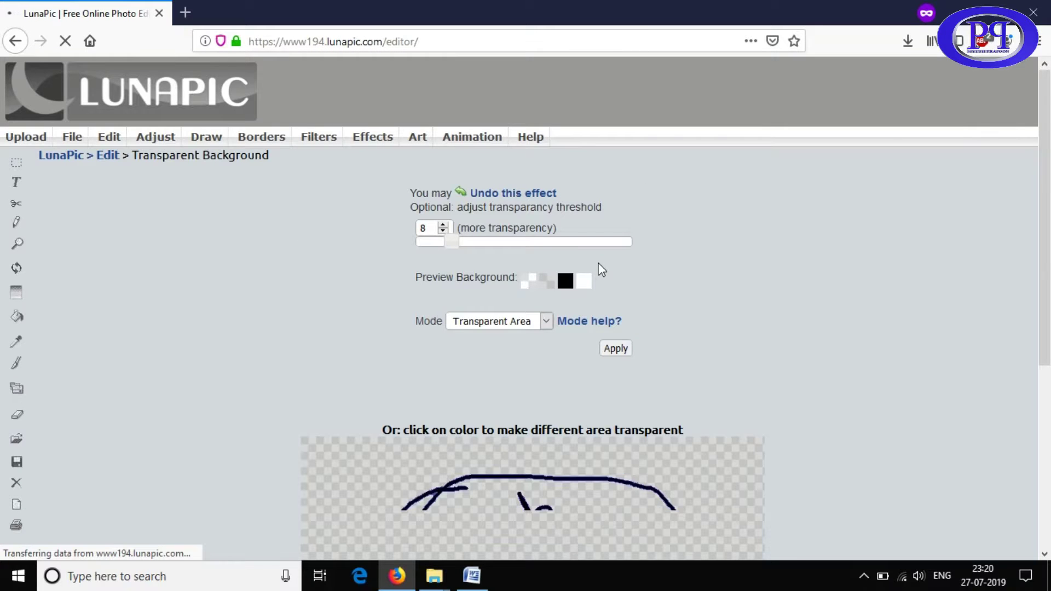
scroll(888, 353, down, 5)
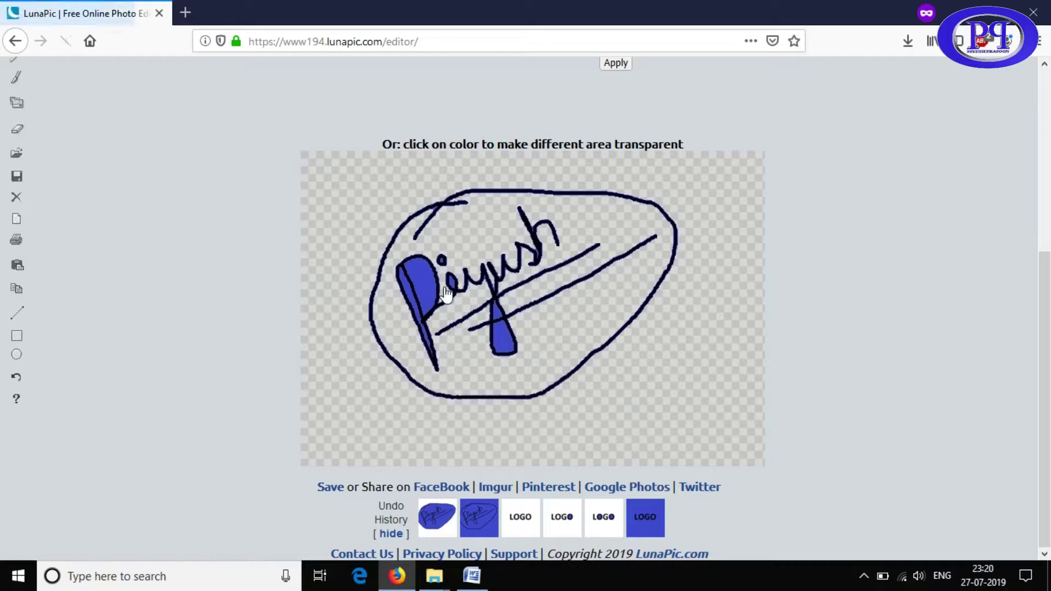
Make the leftover blue patches in the letters transparent with Transparent Background
scroll(278, 239, up, 5)
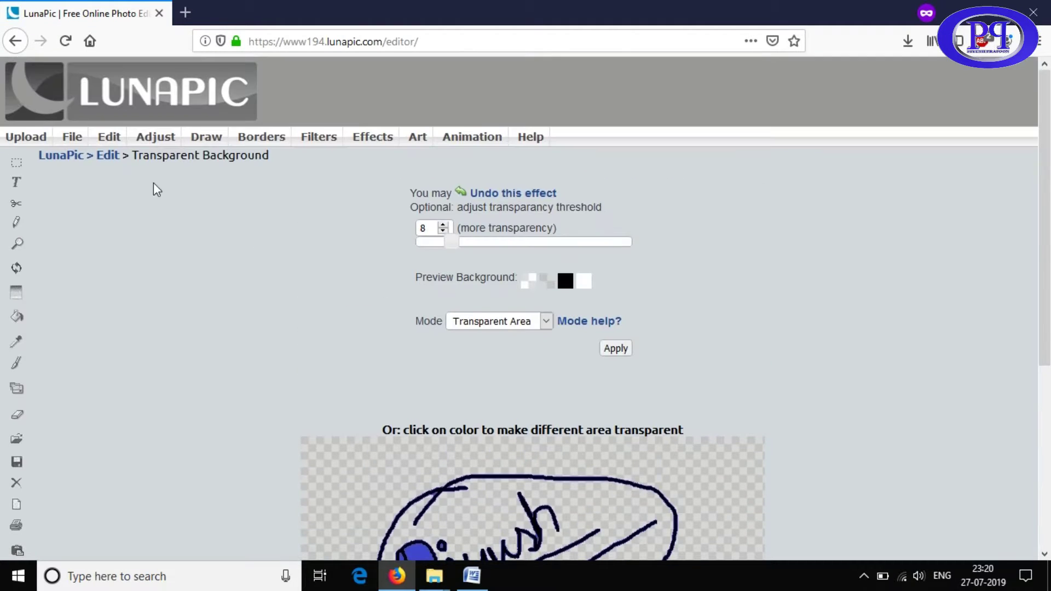
click(109, 137)
click(173, 461)
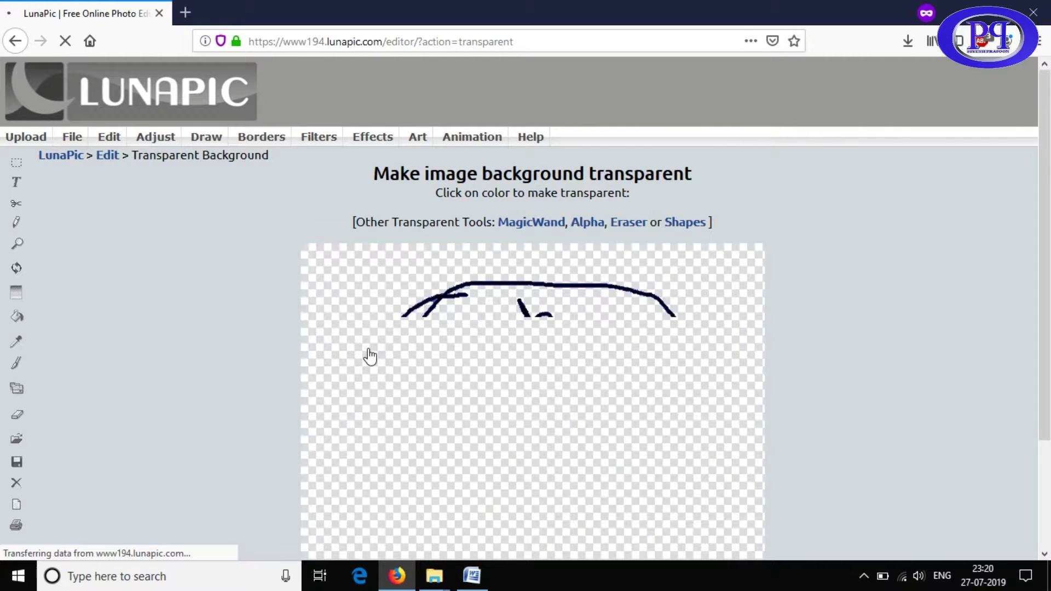
scroll(788, 351, down, 2)
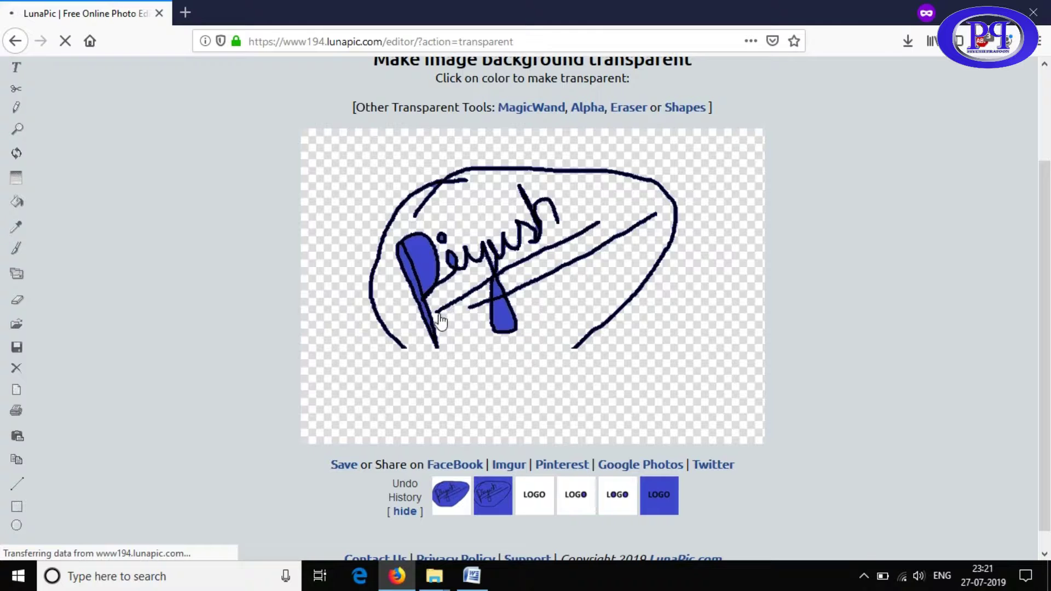
click(426, 269)
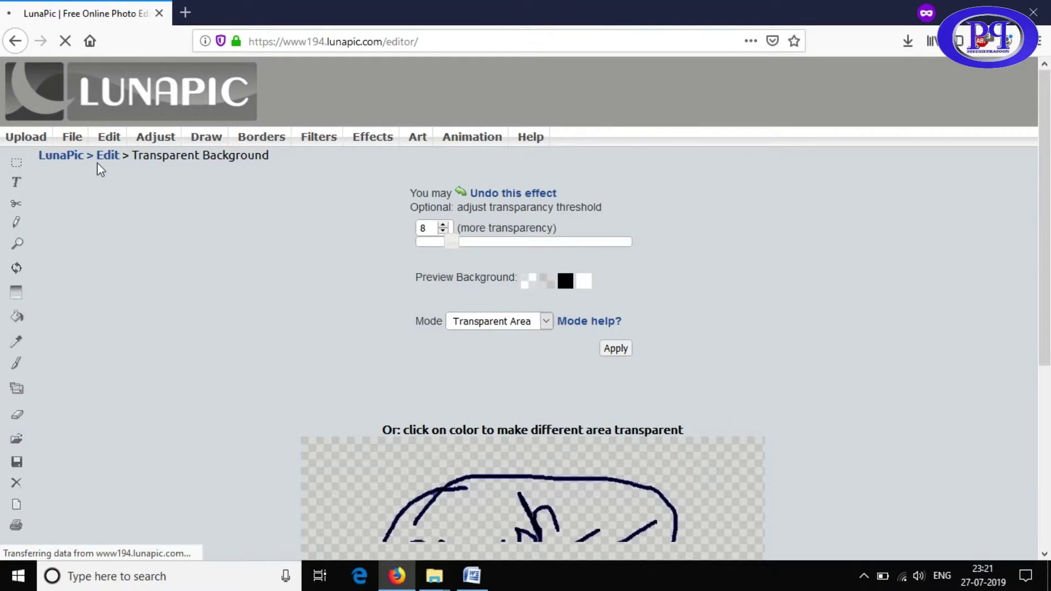
scroll(417, 251, down, 3)
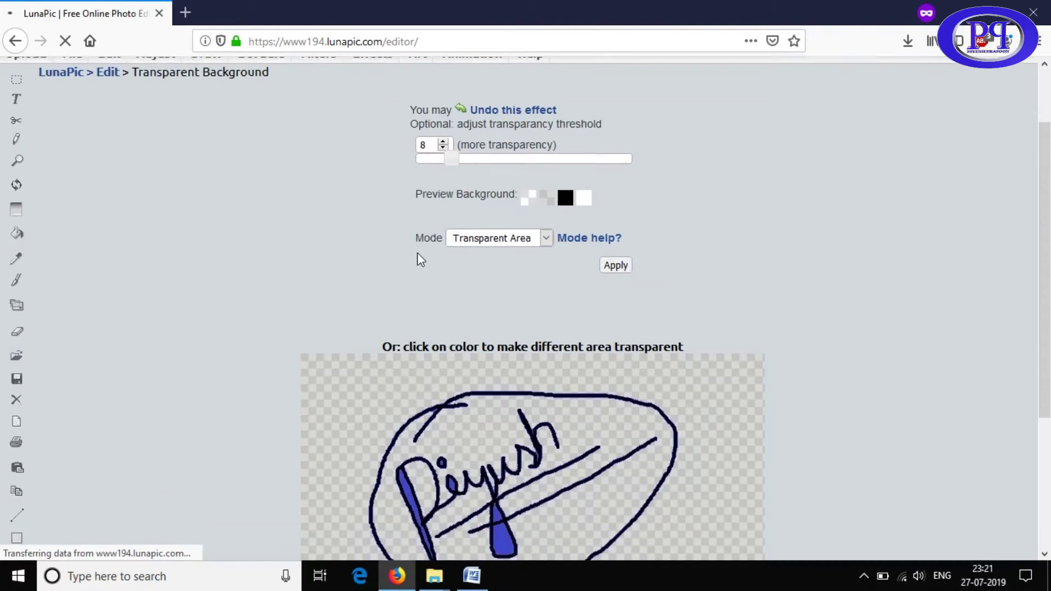
scroll(417, 251, down, 4)
scroll(219, 219, up, 2)
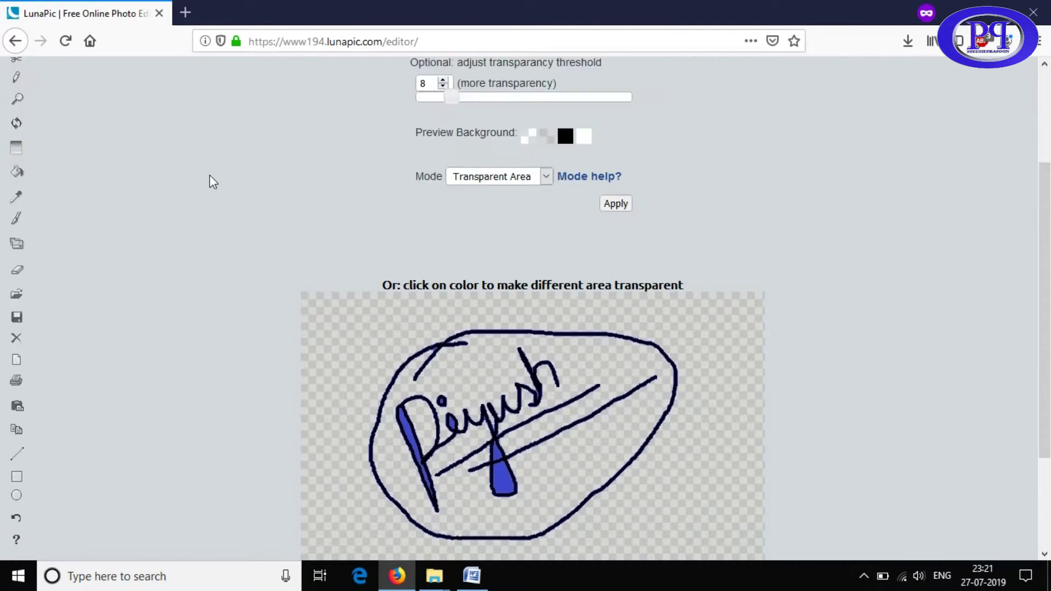
scroll(211, 181, up, 5)
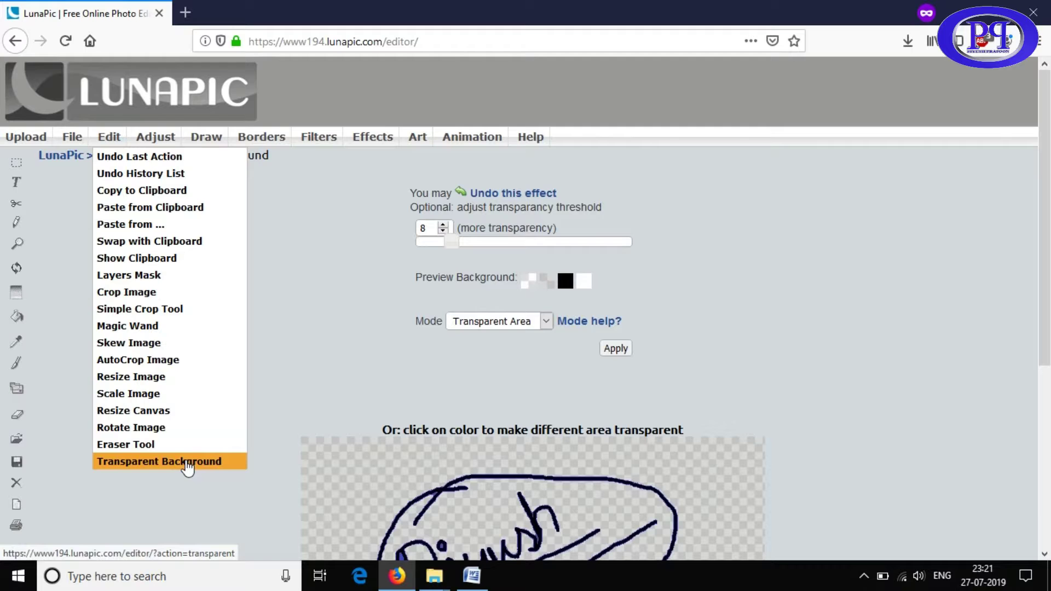
Clear more remaining blue inside the letters with another Transparent Background pass
click(186, 462)
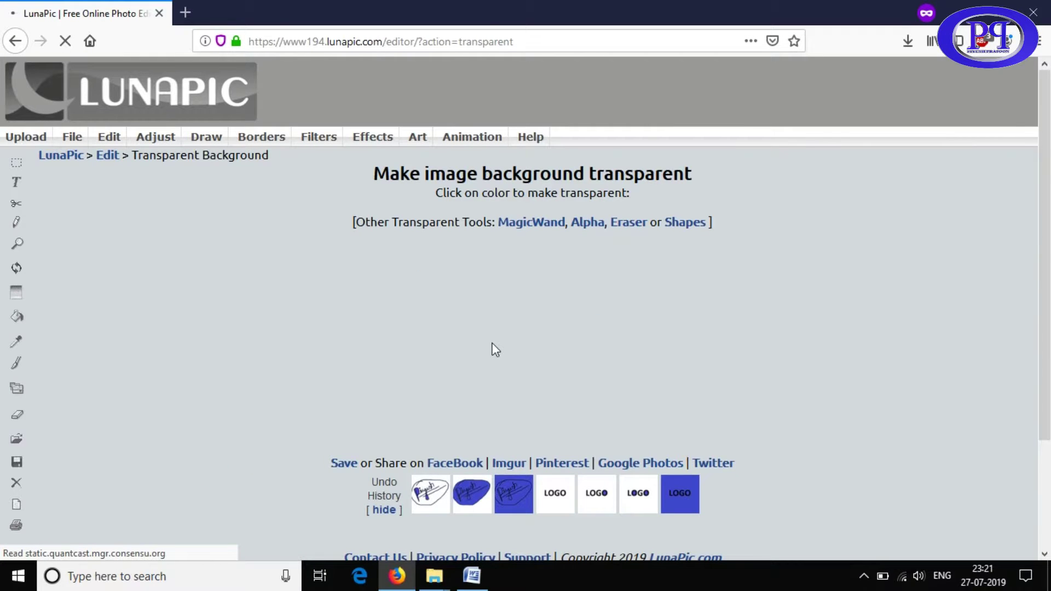
scroll(495, 350, down, 2)
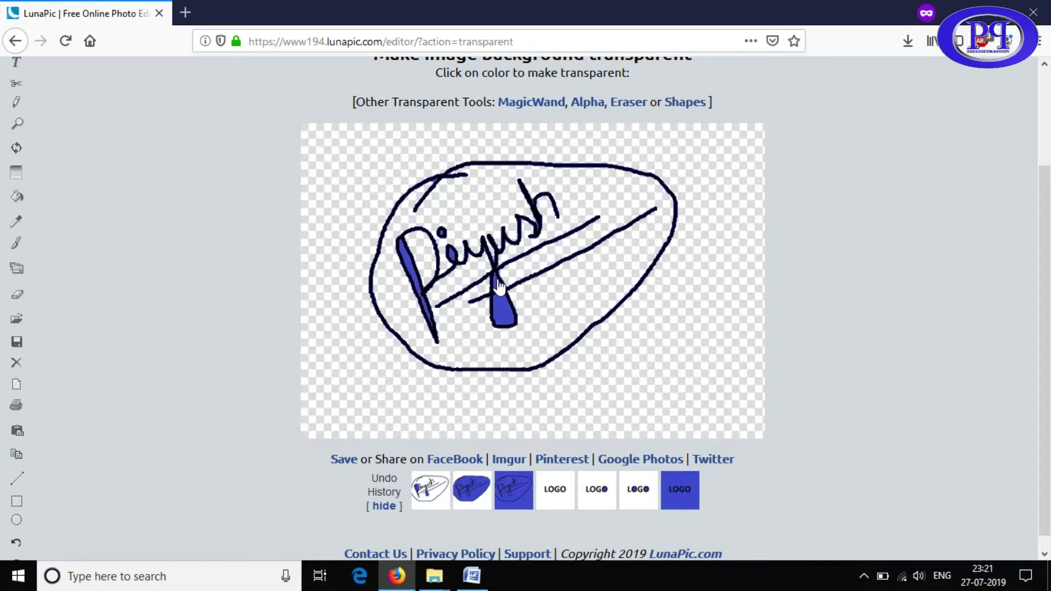
click(497, 289)
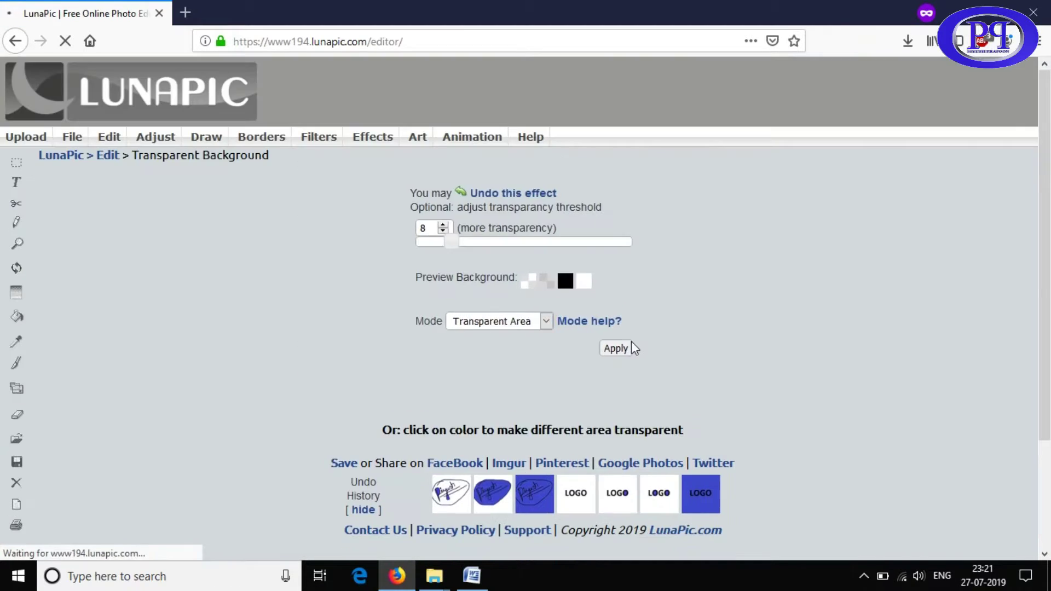
scroll(632, 343, down, 1)
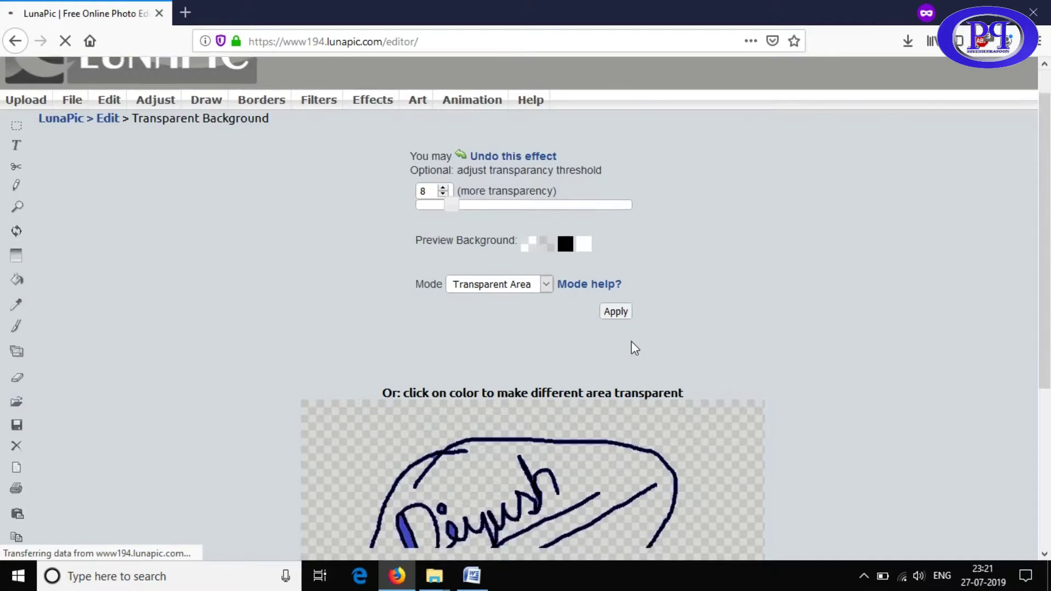
scroll(632, 343, down, 2)
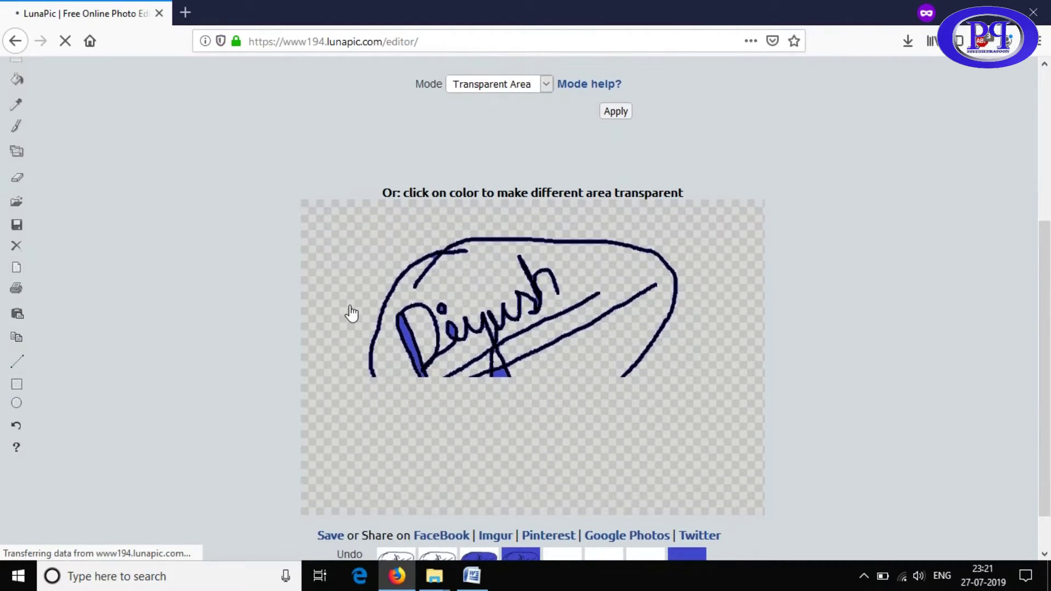
scroll(349, 310, up, 2)
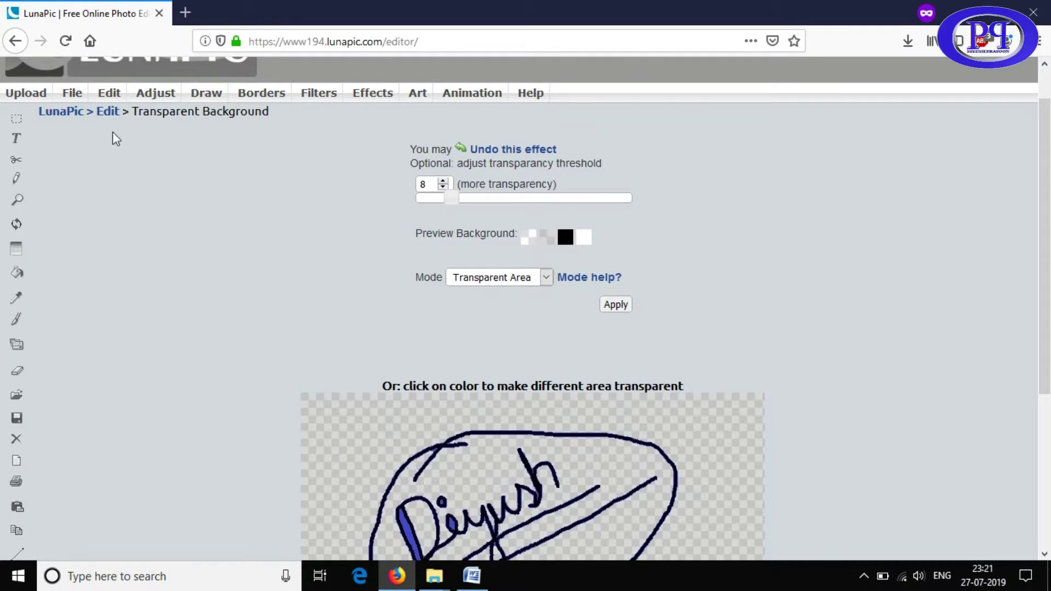
Make the blue in the lower letter loop transparent
click(163, 418)
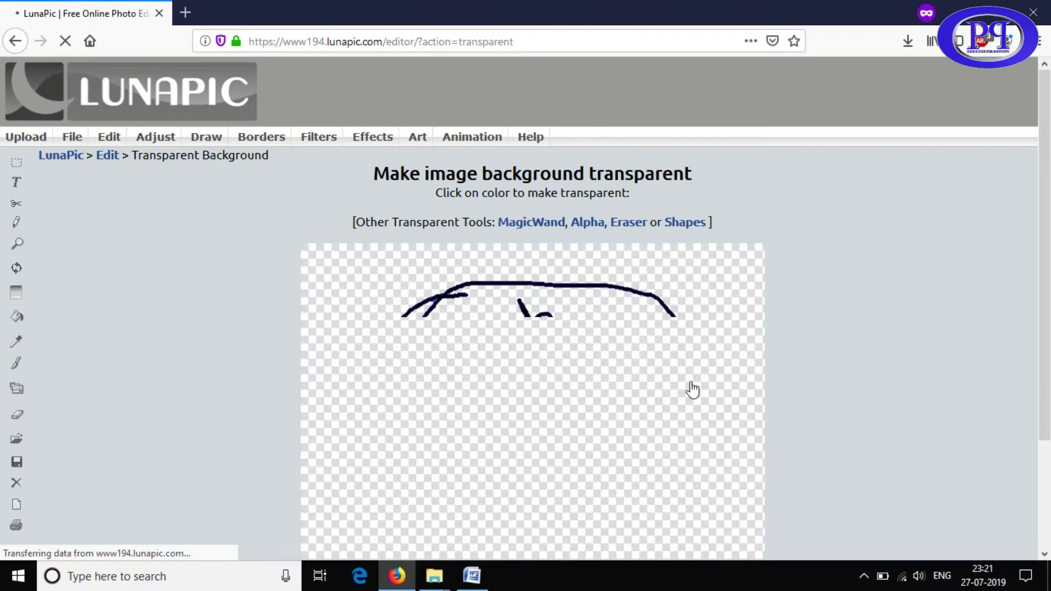
scroll(691, 381, down, 3)
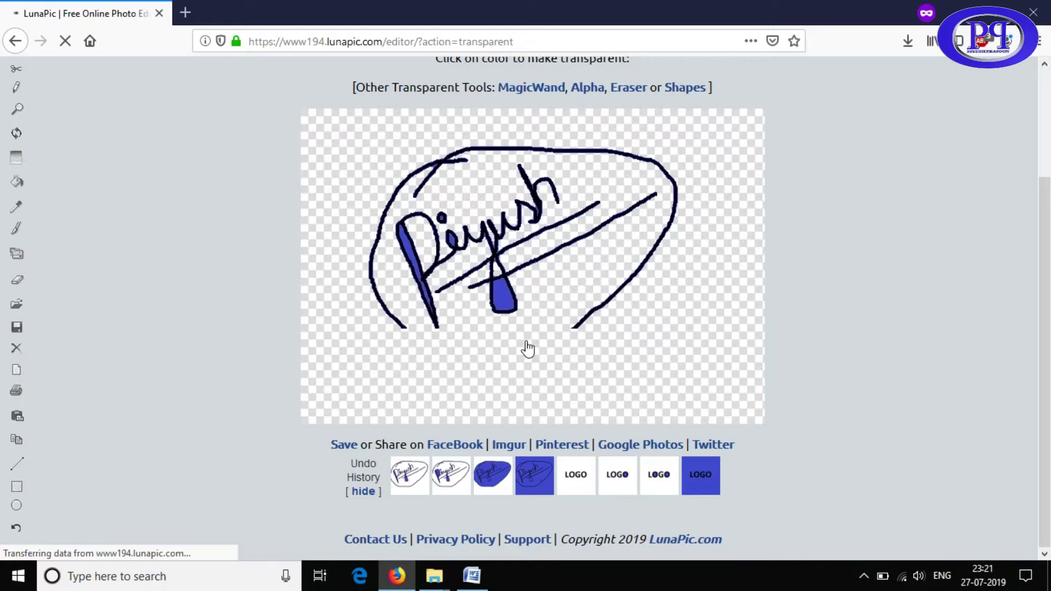
click(502, 300)
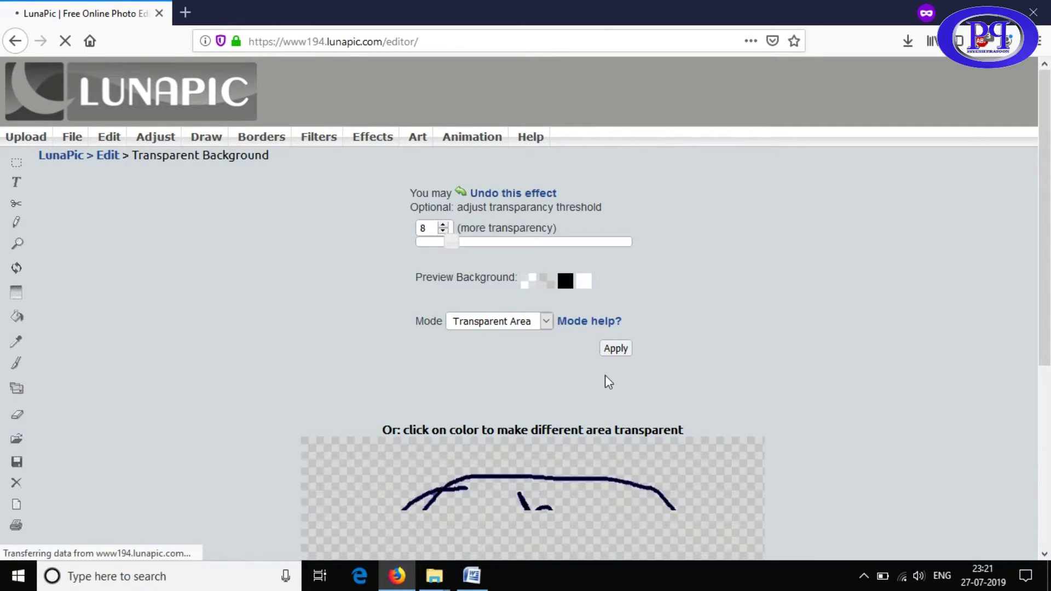
scroll(606, 377, down, 4)
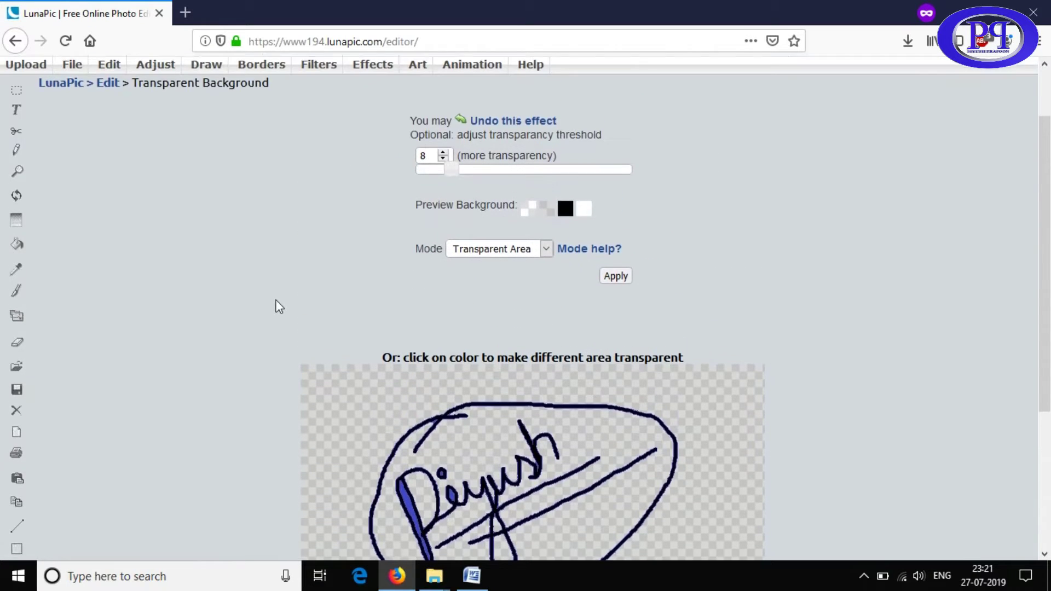
Make two more leftover colour patches in the signature transparent
scroll(164, 175, up, 2)
click(109, 138)
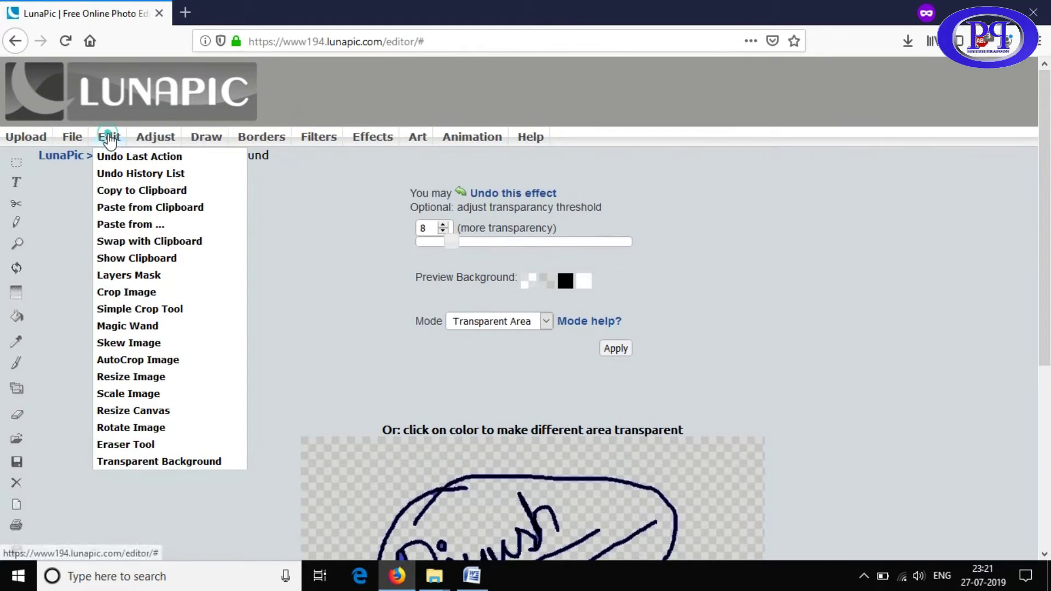
click(150, 461)
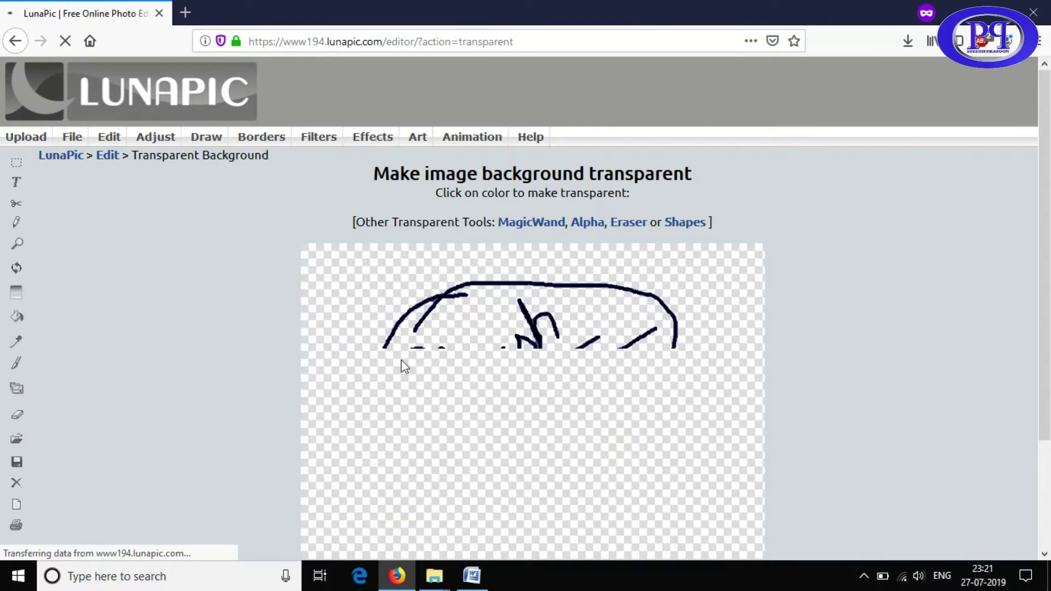
scroll(403, 365, down, 2)
click(407, 252)
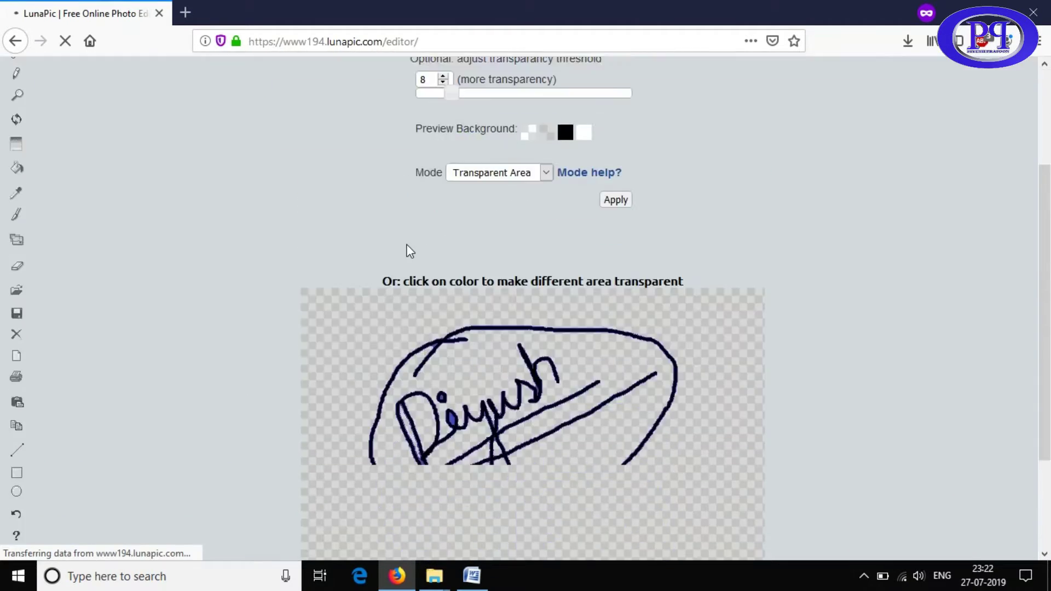
click(160, 394)
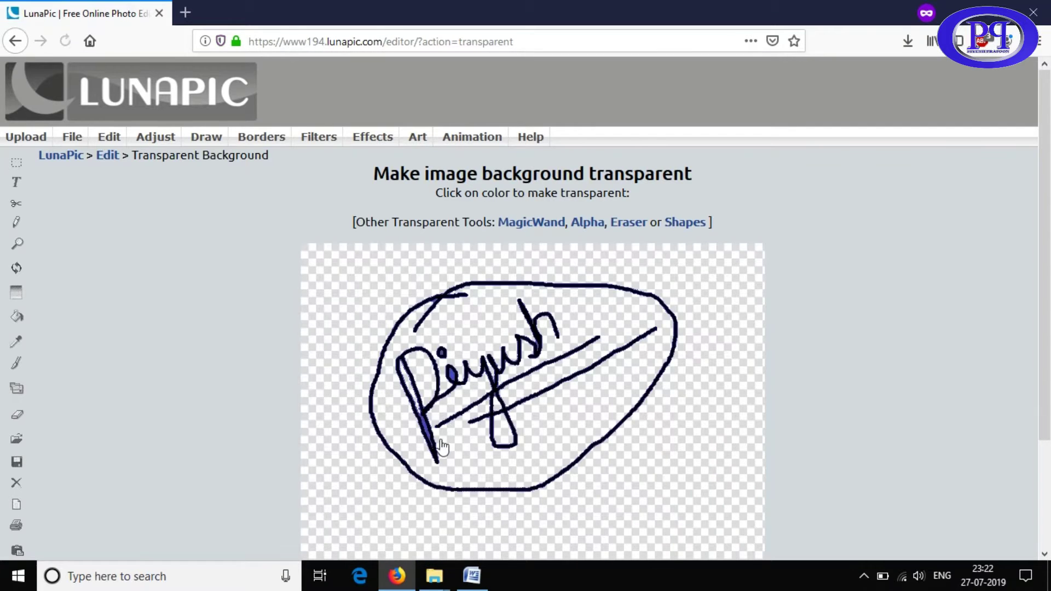
click(427, 435)
scroll(680, 408, down, 4)
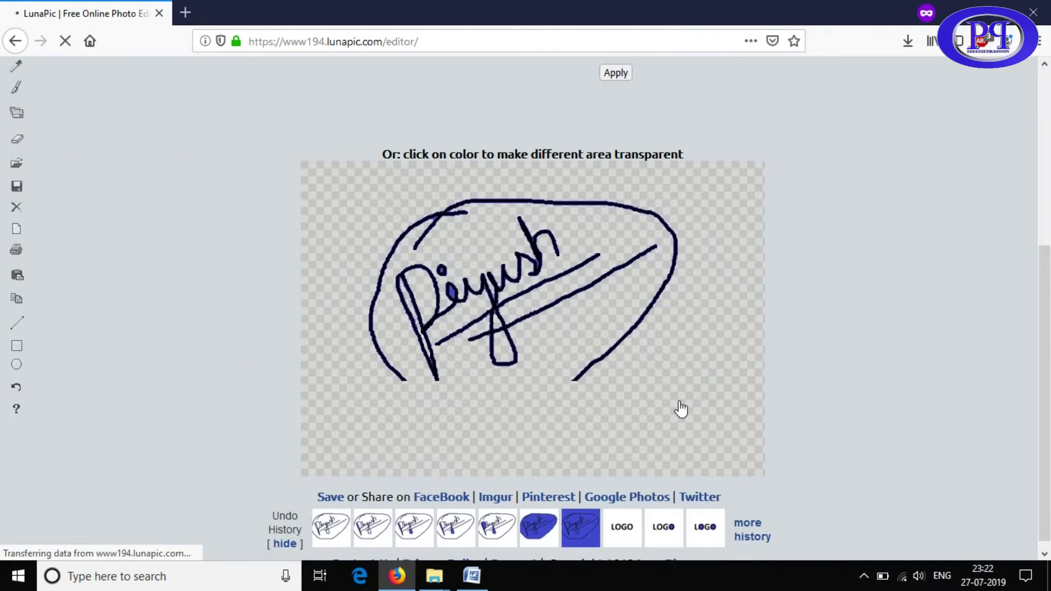
scroll(680, 408, up, 5)
Clear the final blue in the first letter, leaving only the dark outline
click(176, 476)
scroll(478, 431, down, 2)
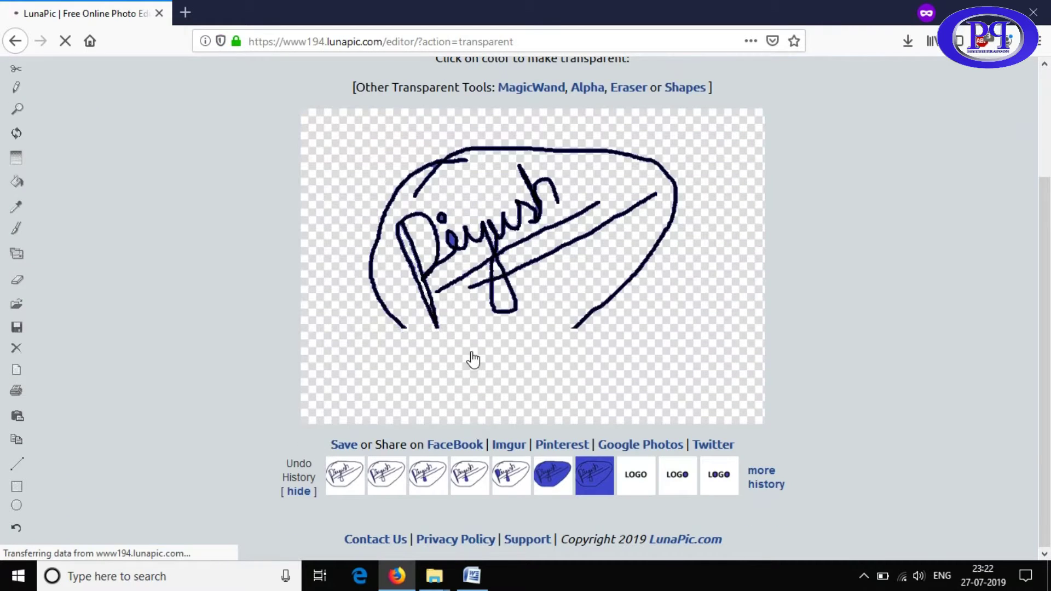
click(454, 241)
scroll(673, 386, down, 4)
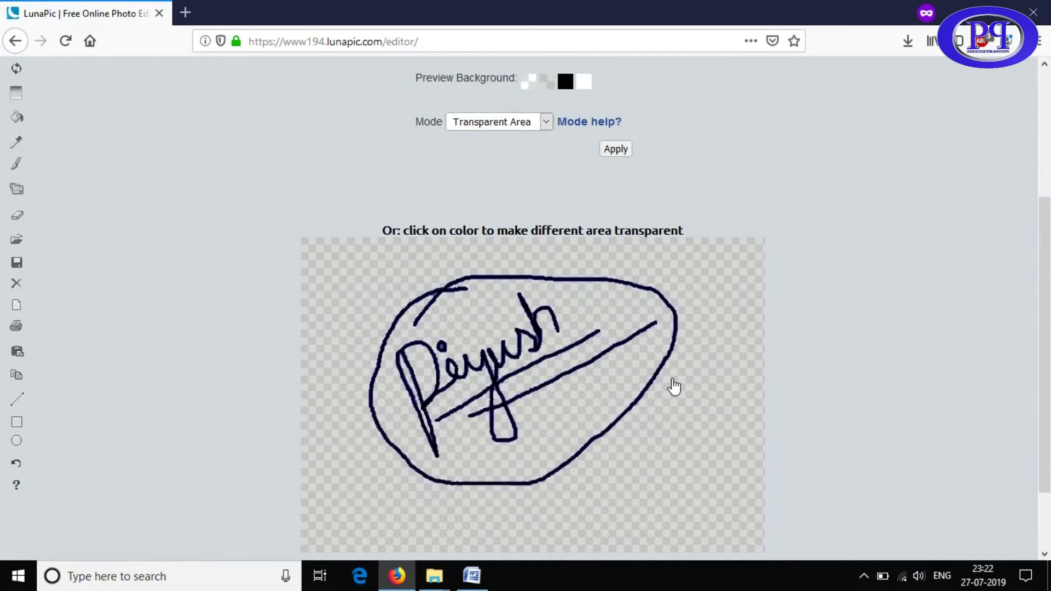
scroll(673, 386, up, 3)
click(153, 392)
scroll(511, 356, down, 2)
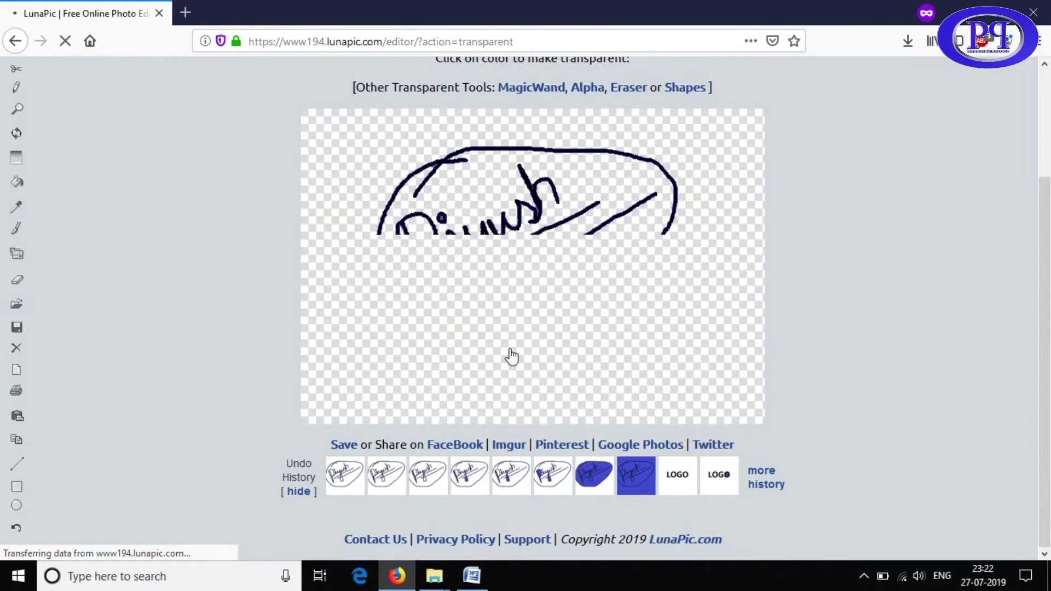
click(443, 223)
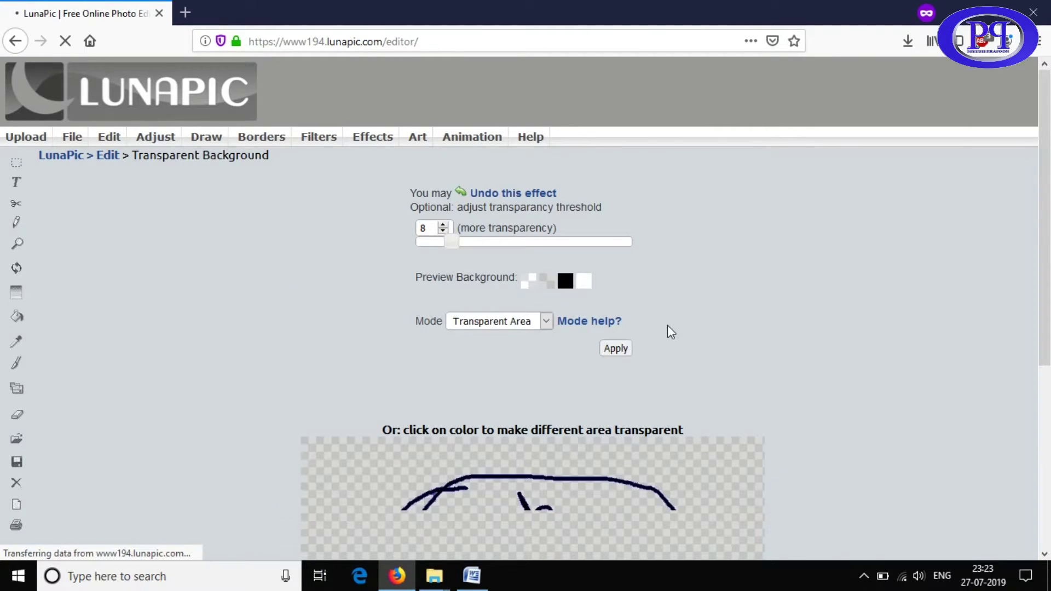
scroll(670, 330, down, 3)
scroll(670, 331, down, 2)
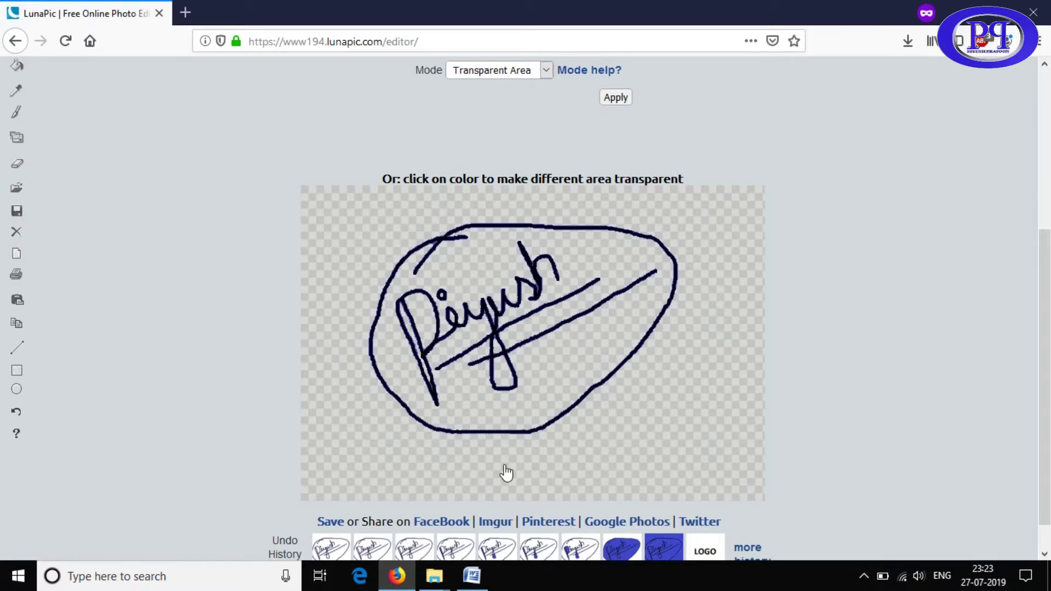
Download the transparent signature as imageedit_13_4411983963.png
scroll(504, 470, down, 1)
click(334, 489)
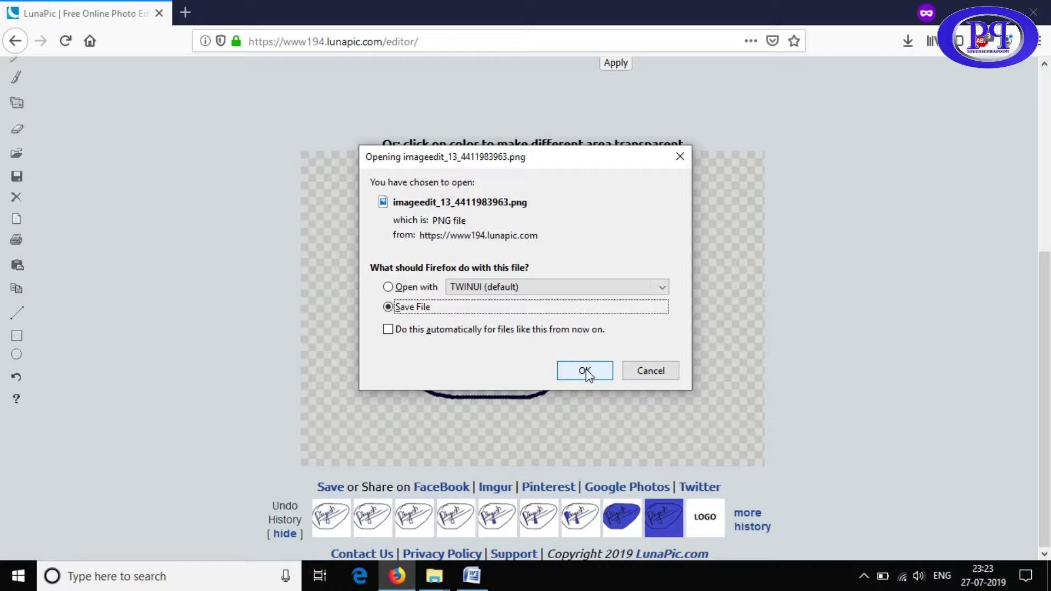
click(585, 371)
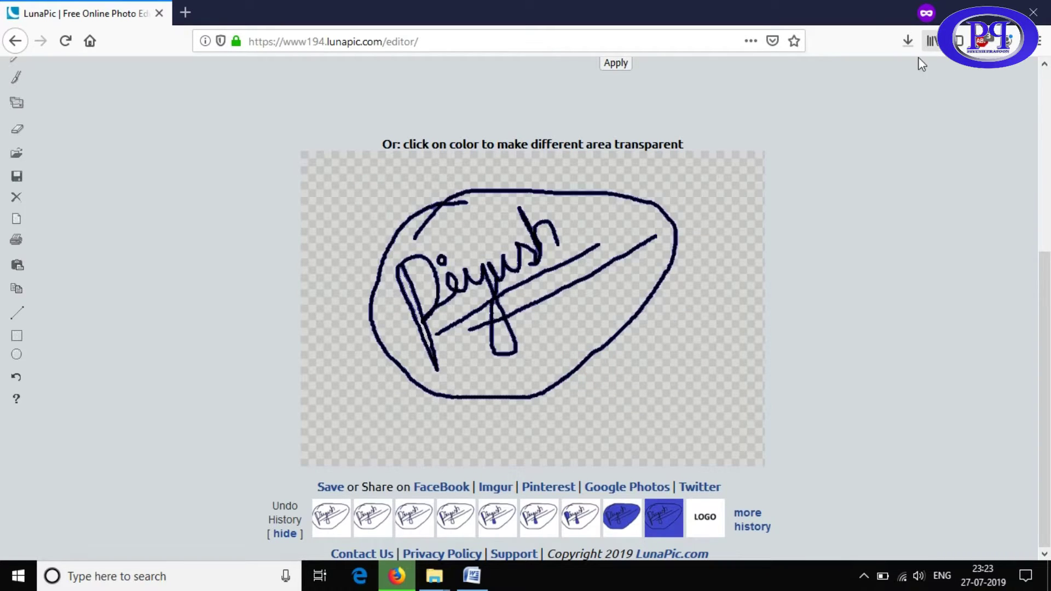
Put a copy of the downloaded signature PNG into the desktop LOGO folder and return to Word
click(907, 41)
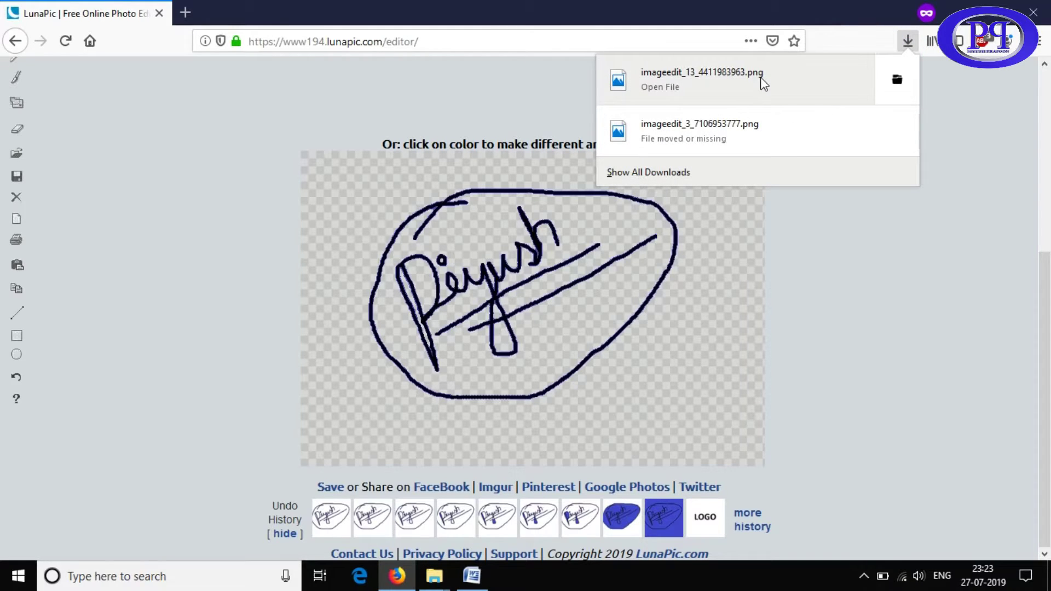
right_click(798, 79)
click(810, 94)
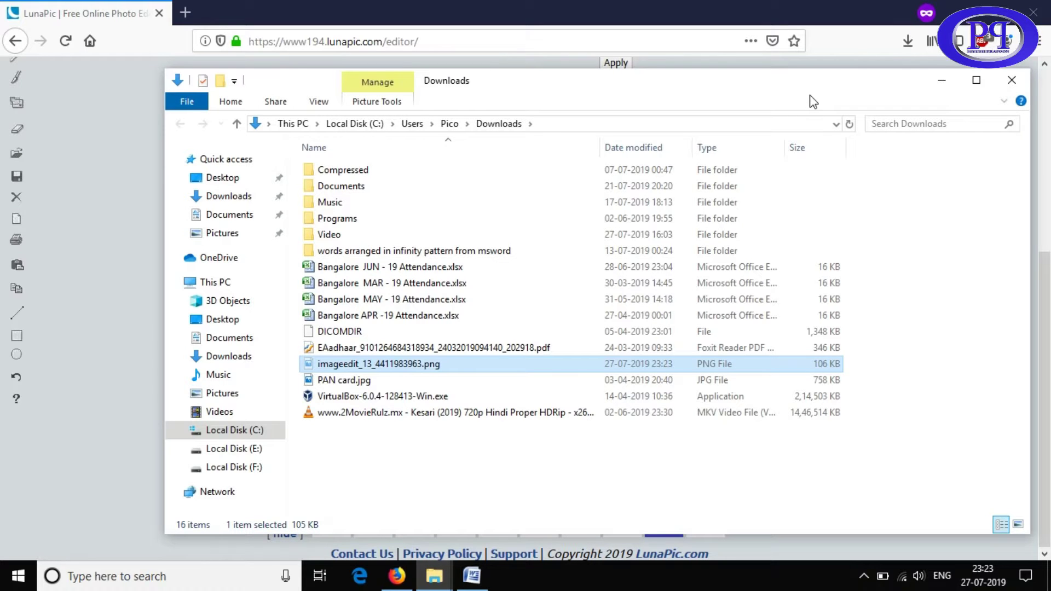
click(1012, 80)
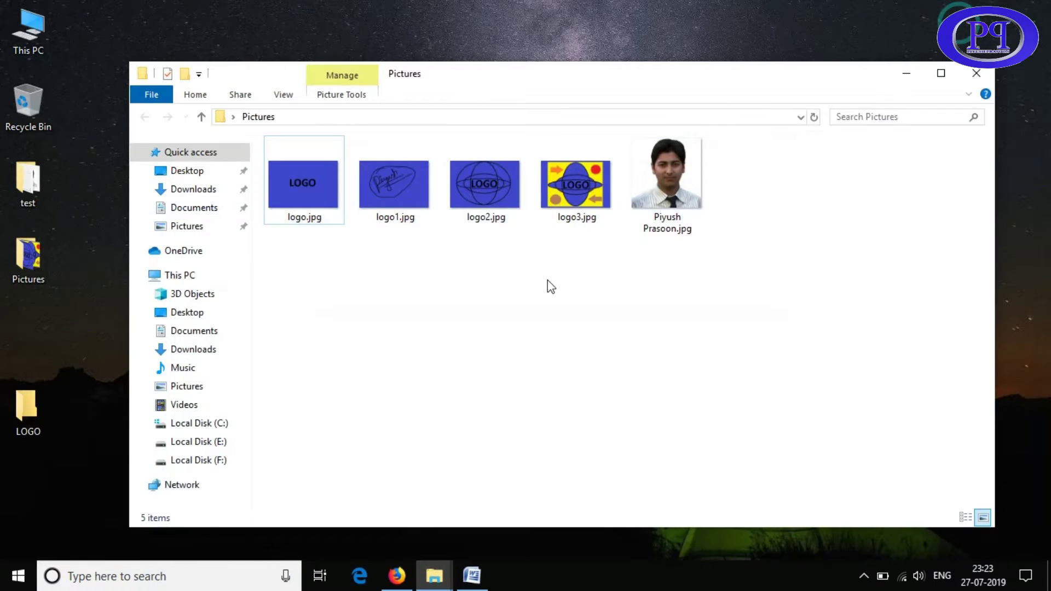
double_click(24, 415)
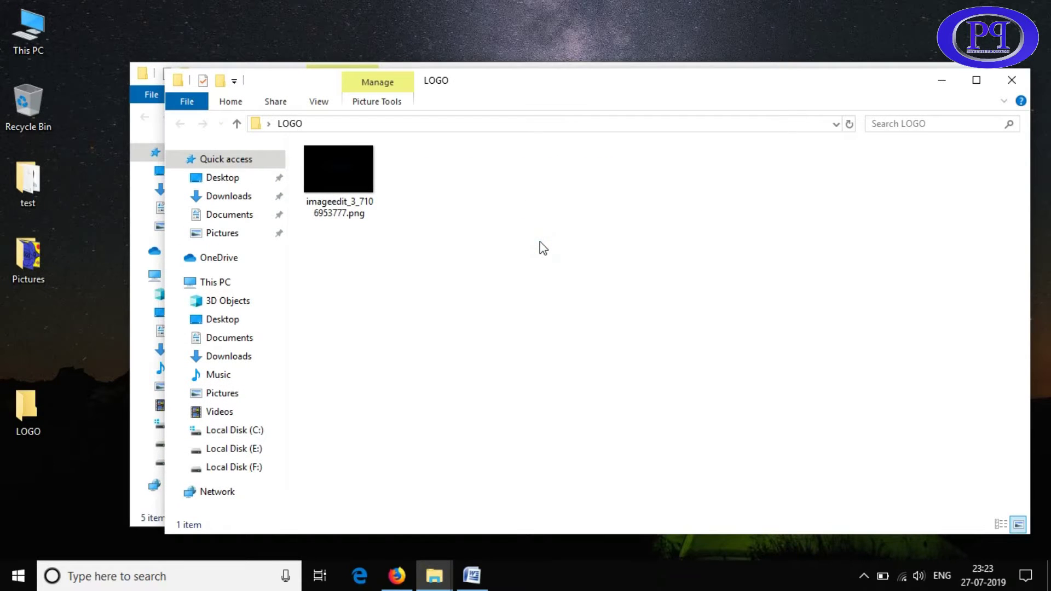
key(ctrl+v)
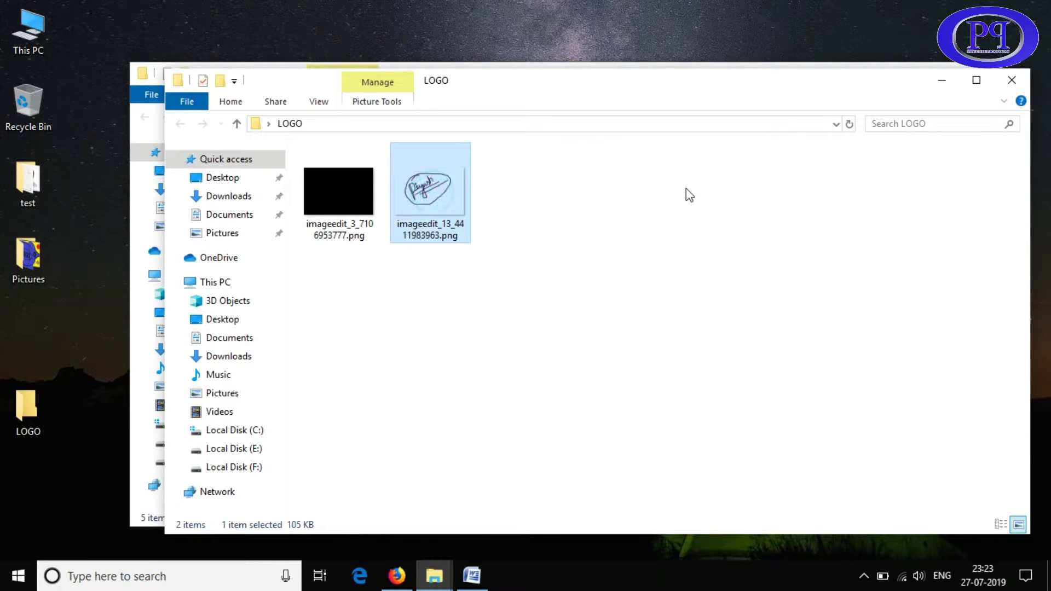
click(1022, 80)
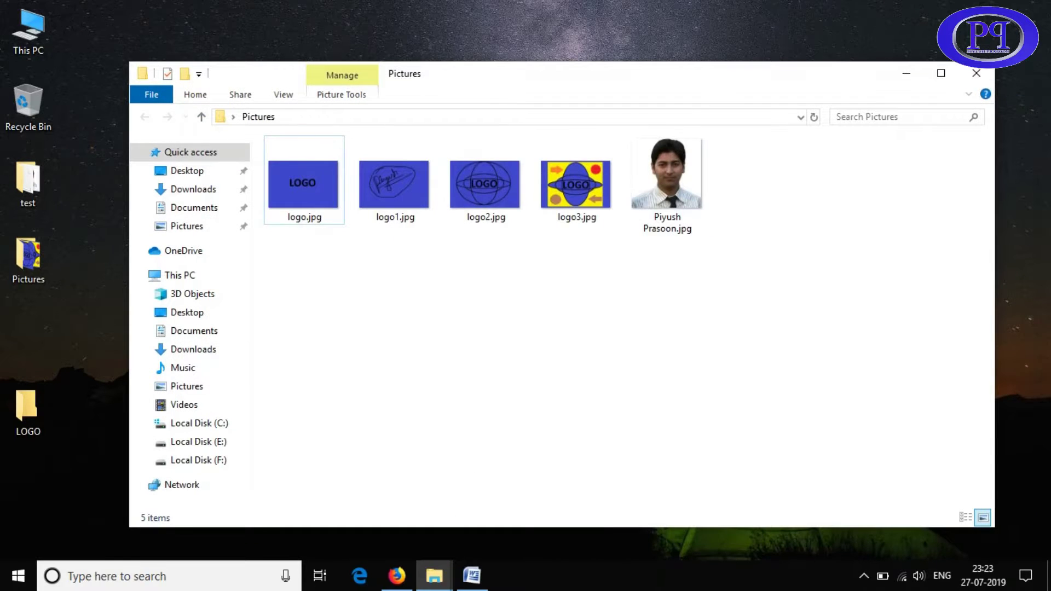
click(473, 585)
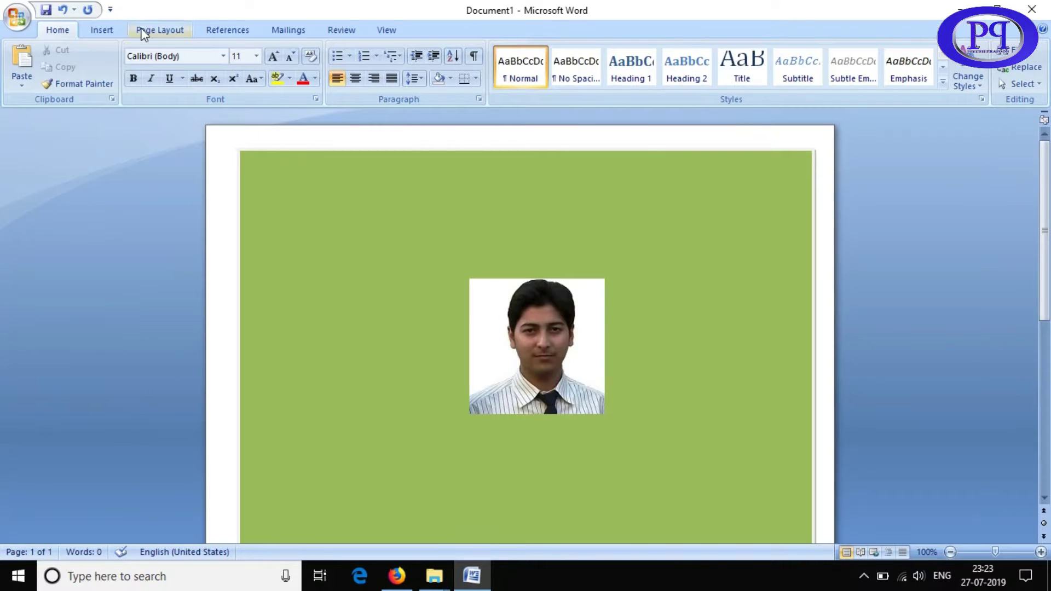
Insert the signature PNG imageedit_13_4411983963.png into the Word page
click(111, 30)
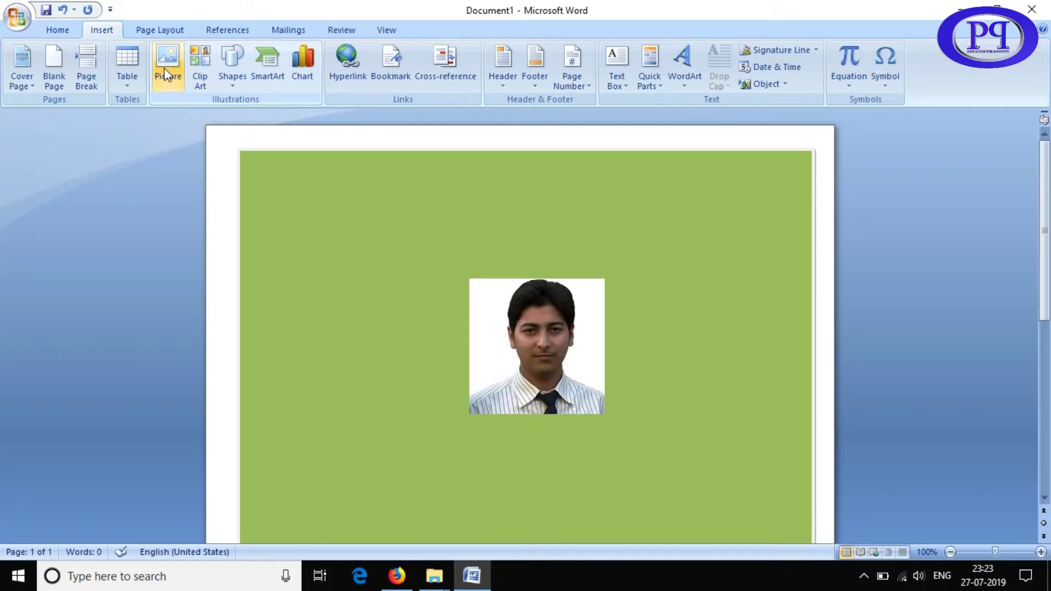
click(168, 68)
double_click(303, 124)
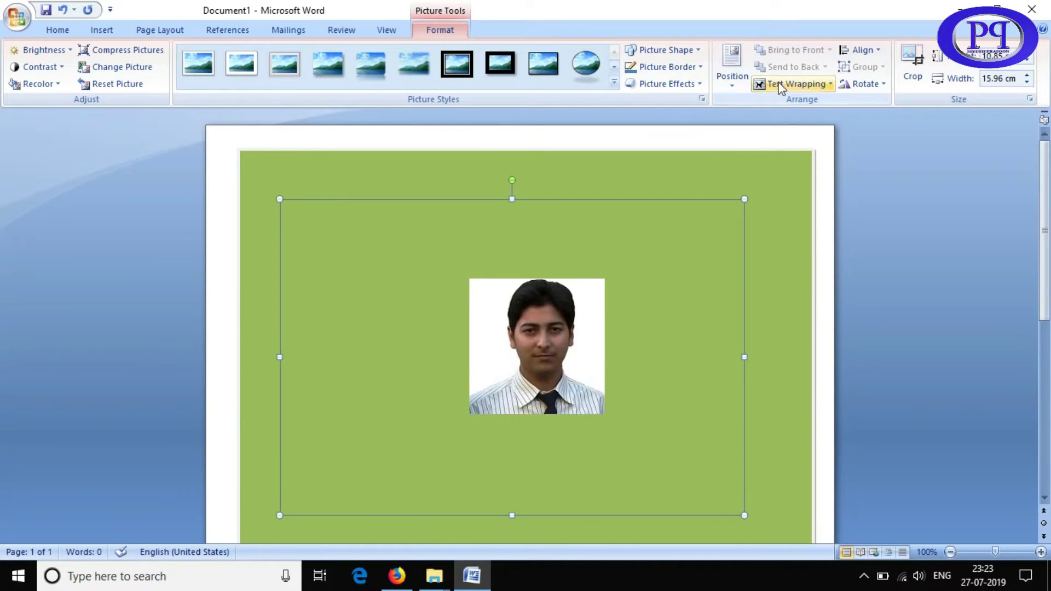
Float the signature In Front of Text over the portrait's upper part, then delete it
click(783, 84)
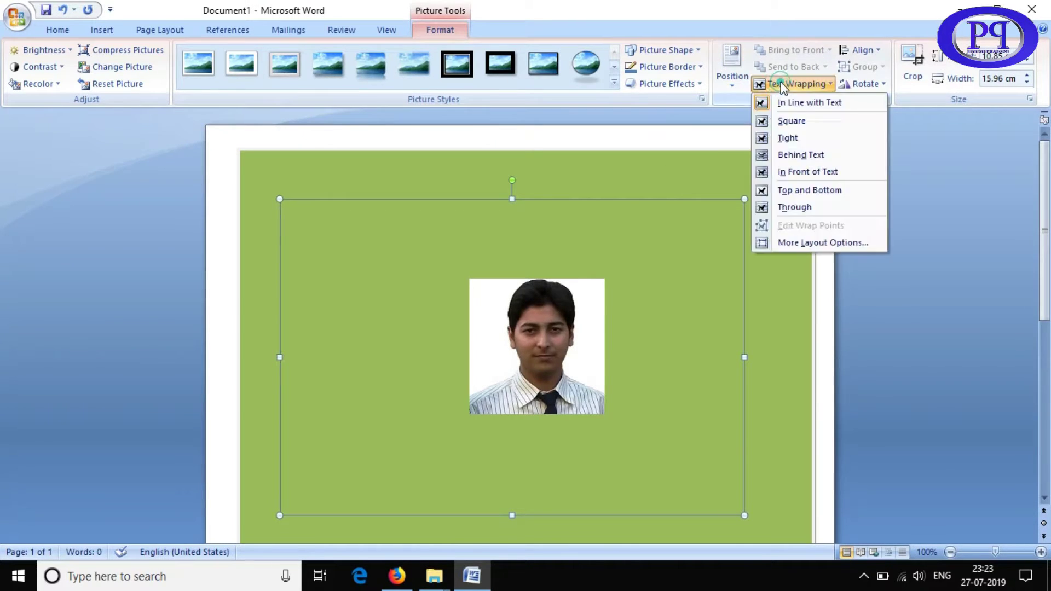
click(802, 171)
drag(522, 318, 403, 240)
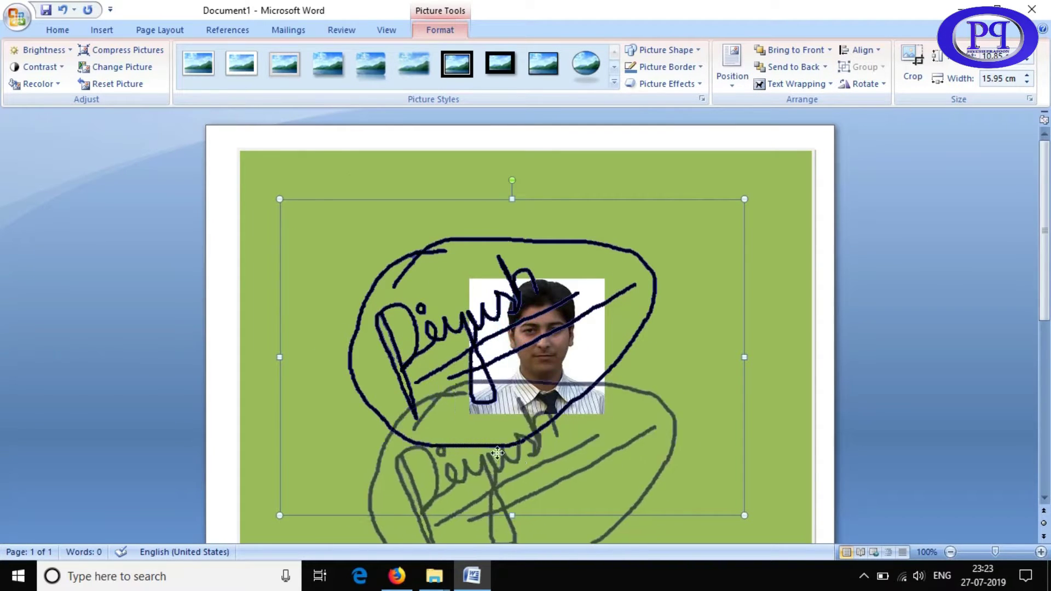
mouse_move(403, 239)
mouse_down()
mouse_move(425, 245)
mouse_move(345, 326)
mouse_move(569, 368)
mouse_move(569, 299)
mouse_up()
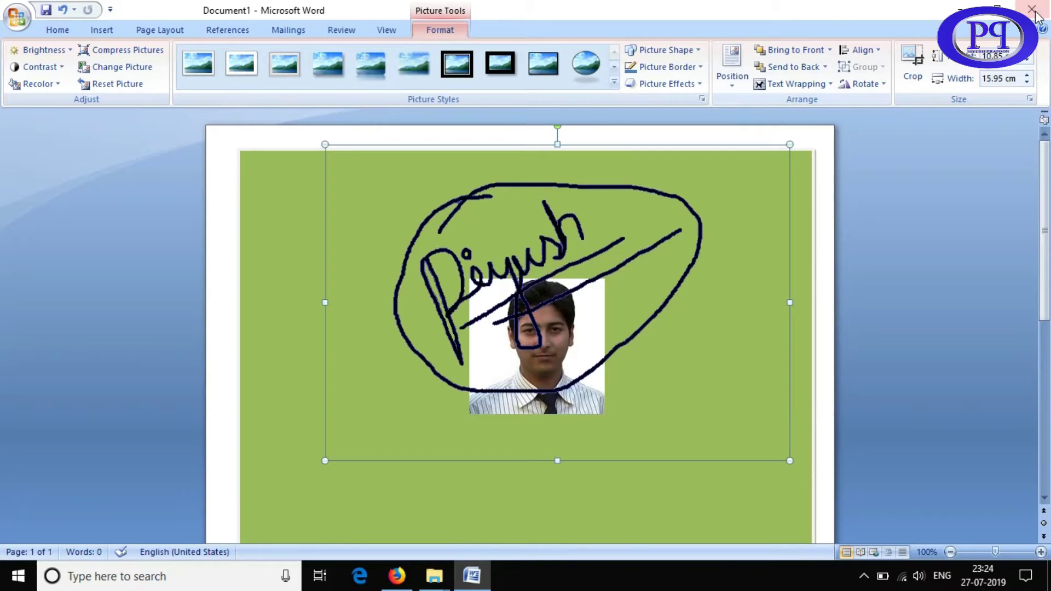
key(Delete)
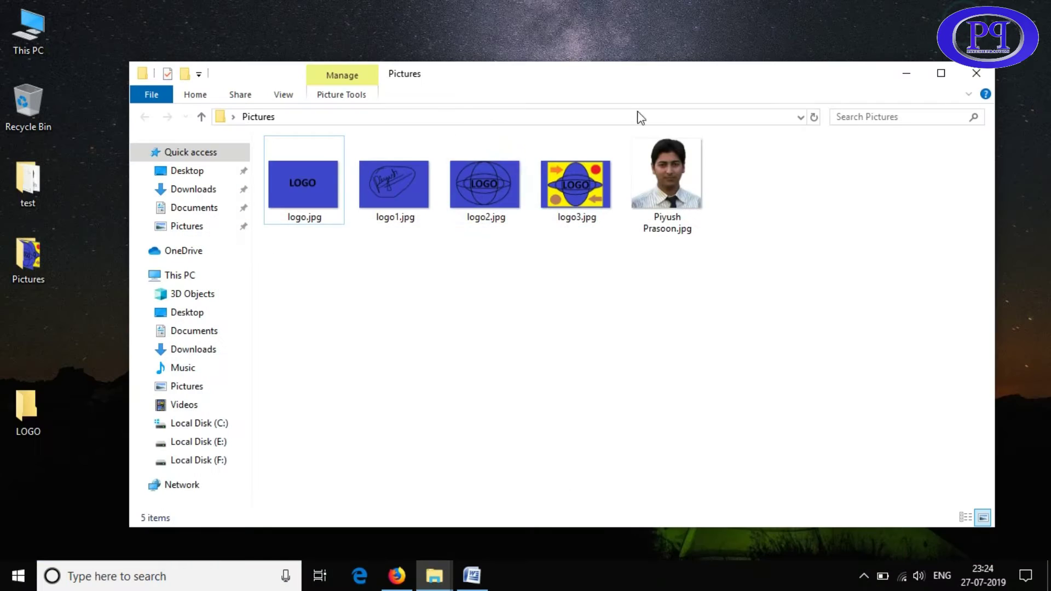
Select logo3.jpg in the Pictures folder after briefly checking logo2.jpg
click(589, 187)
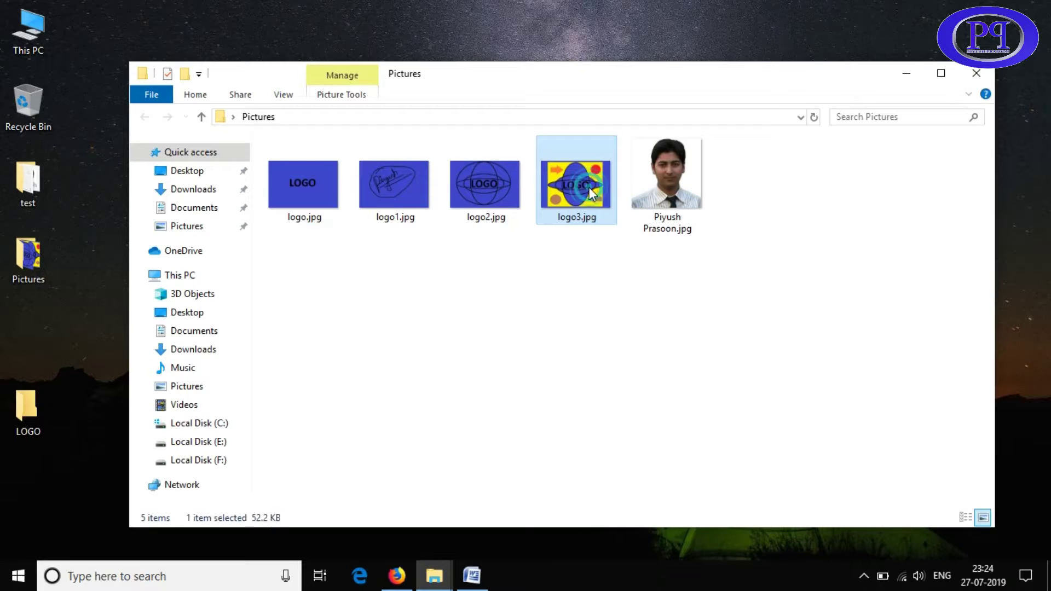
click(491, 185)
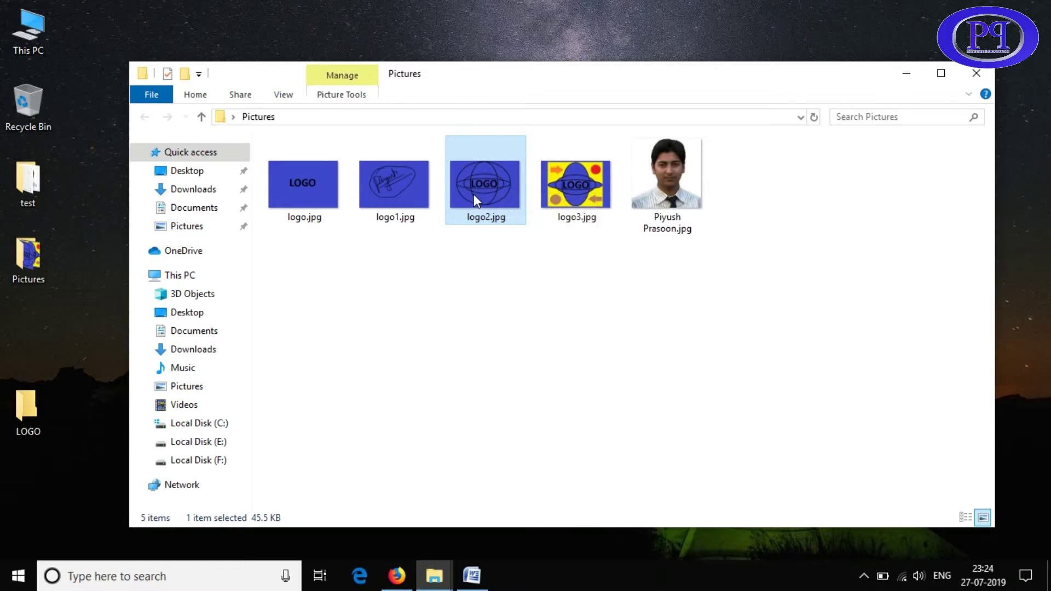
click(585, 190)
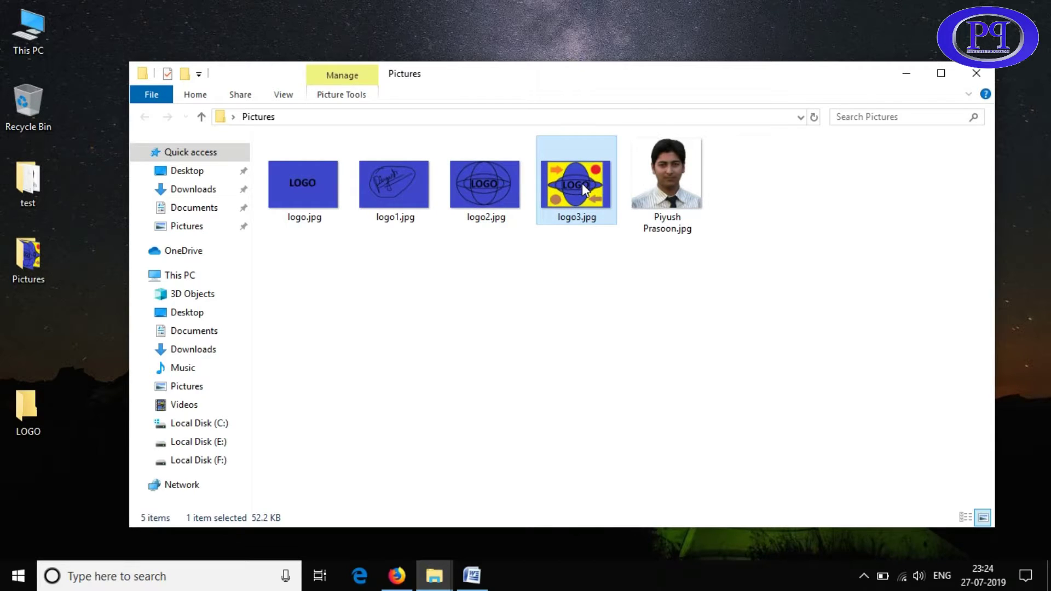
Upload logo3.jpg into LunaPic as the new image to edit
click(396, 576)
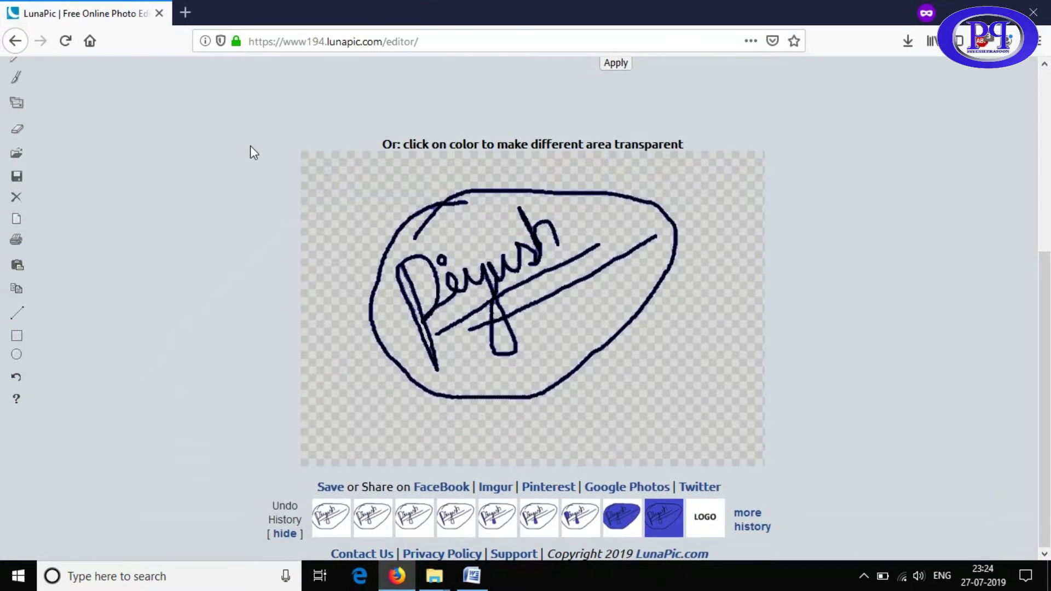
scroll(251, 146, up, 5)
click(40, 143)
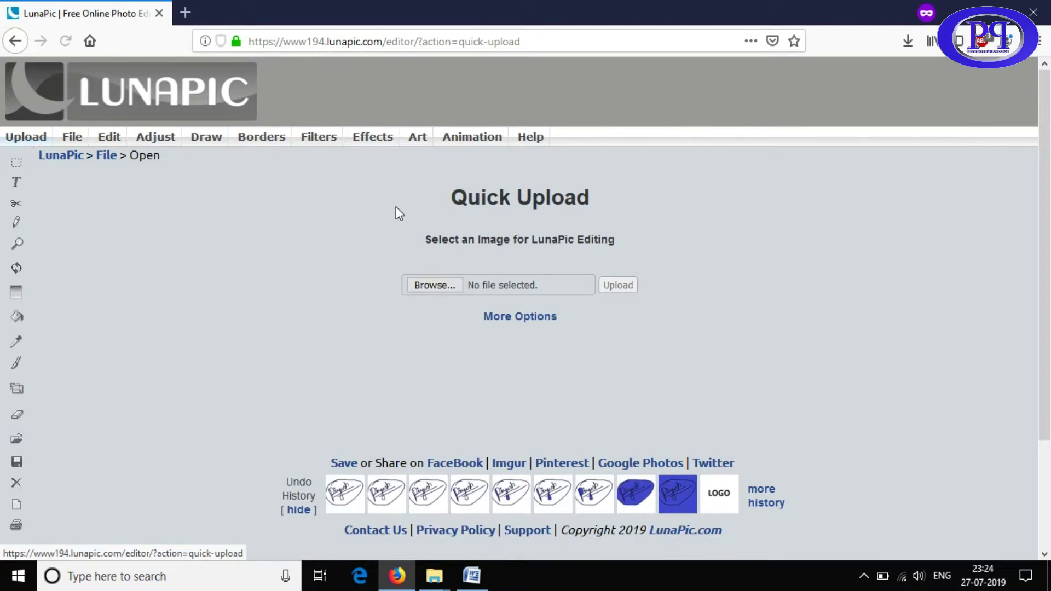
click(445, 284)
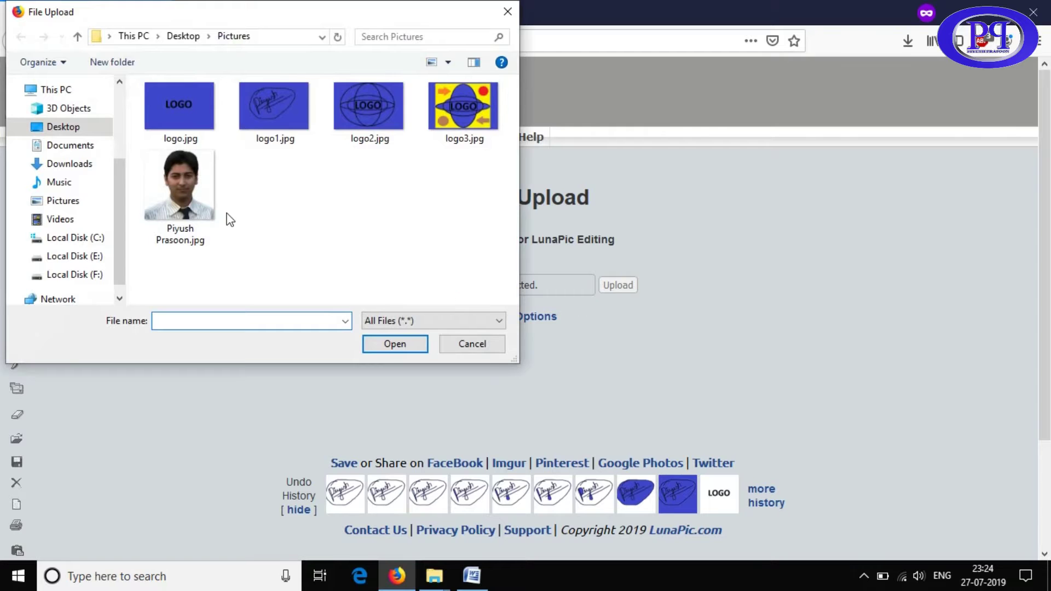
double_click(457, 125)
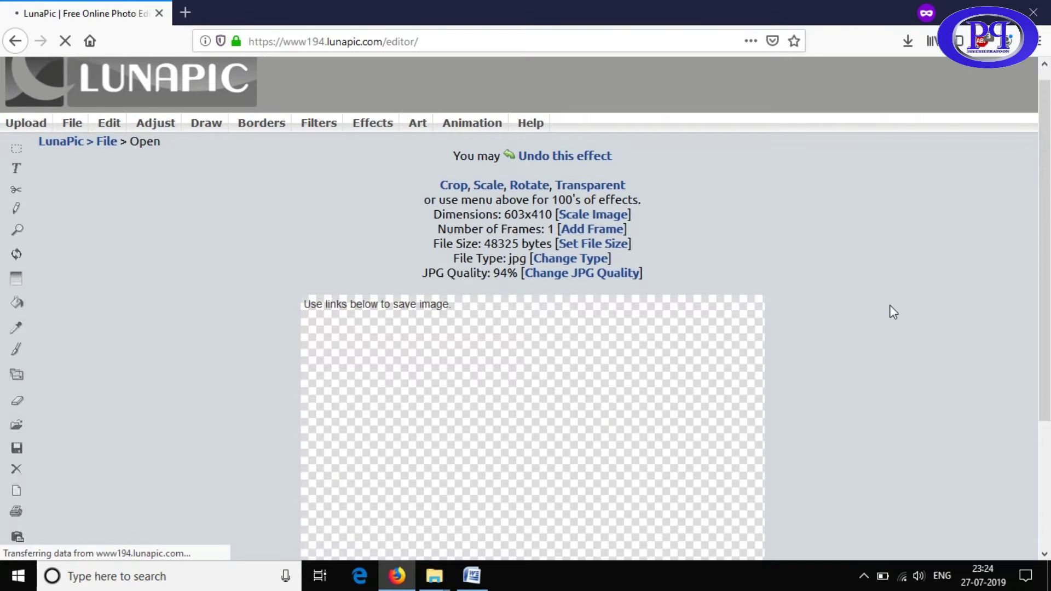
scroll(889, 312, down, 3)
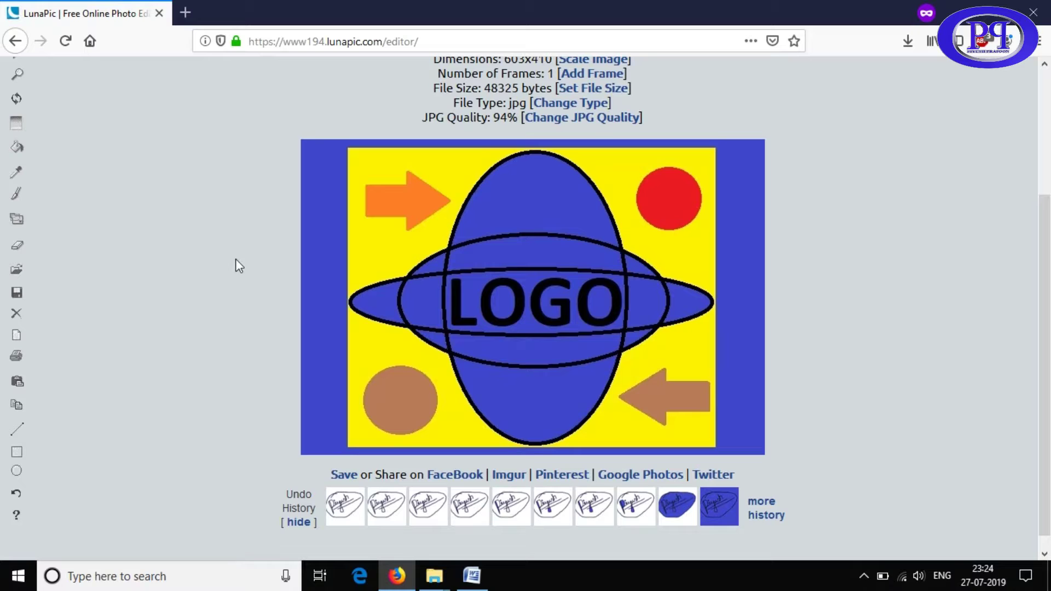
Apply Transparent Background to the main yellow area of the logo image
scroll(192, 176, up, 3)
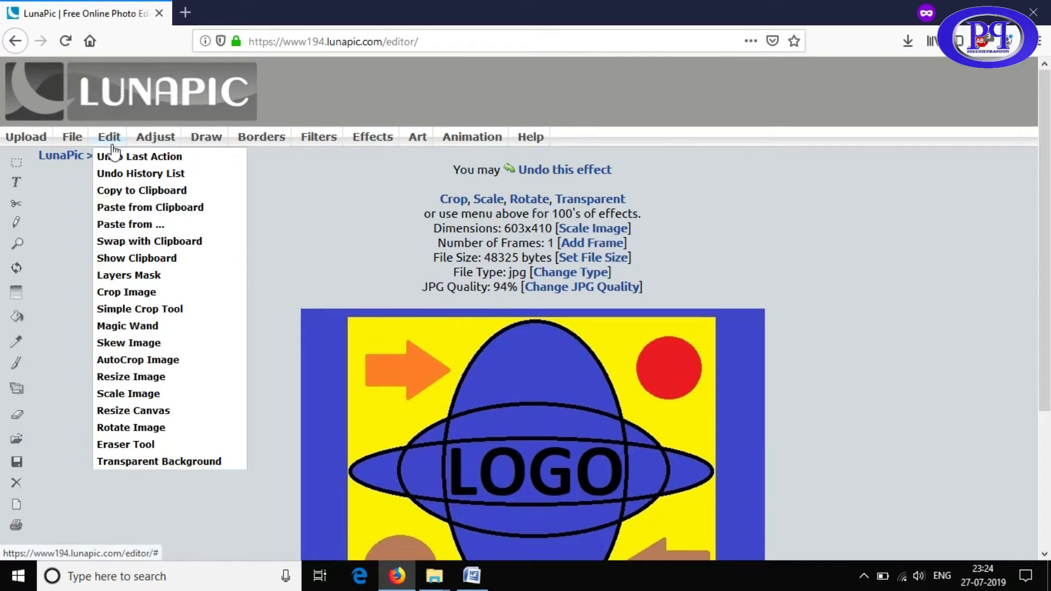
click(135, 461)
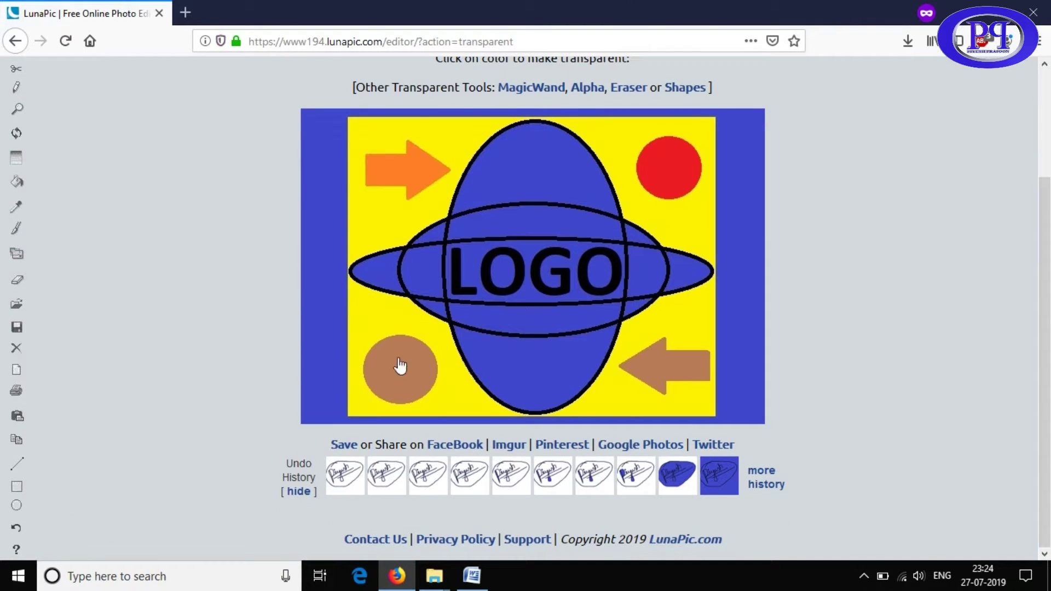
click(381, 226)
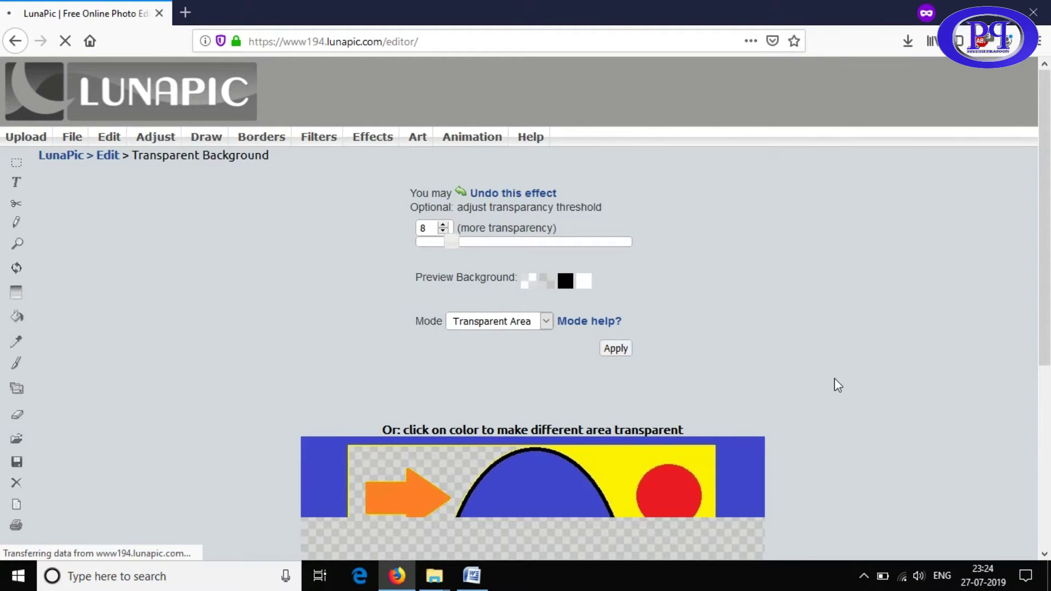
scroll(834, 379, down, 5)
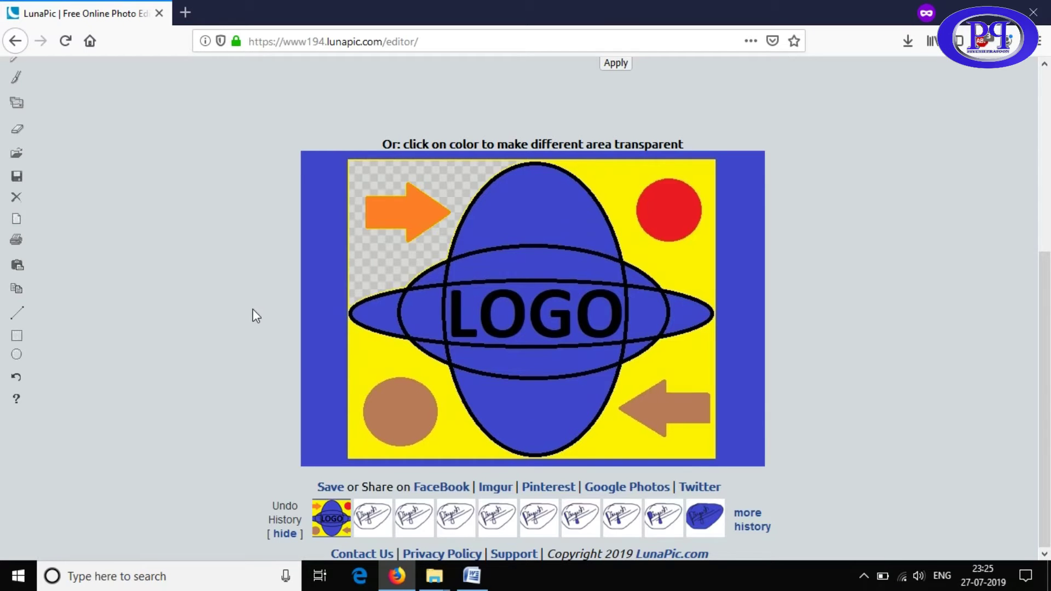
scroll(255, 317, up, 3)
scroll(129, 132, up, 2)
scroll(129, 133, down, 5)
scroll(129, 133, up, 5)
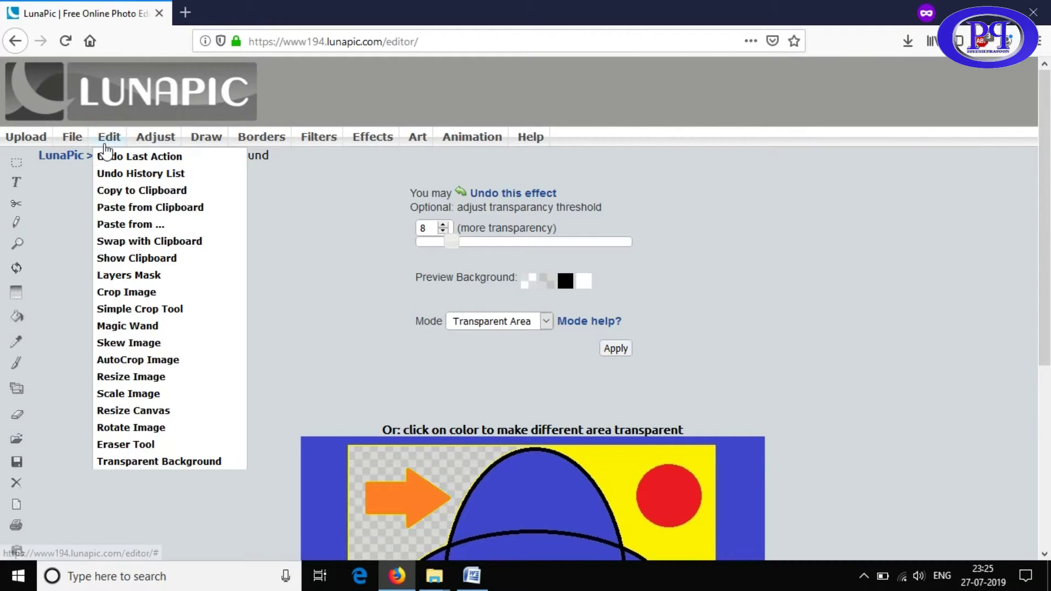
Make the remaining yellow areas of logo3.jpg transparent too
click(159, 462)
click(619, 282)
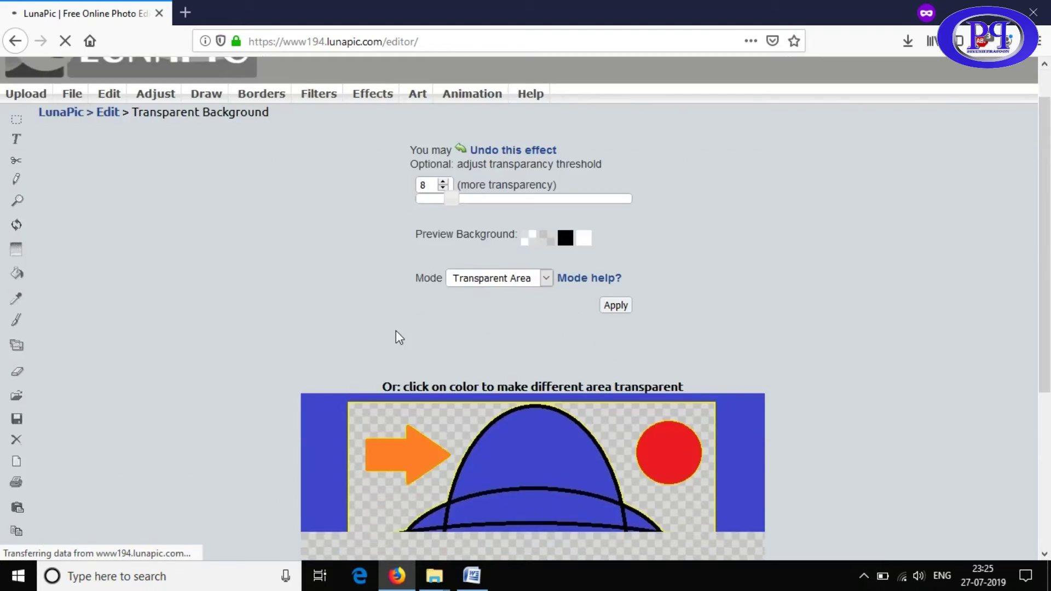
click(159, 461)
scroll(685, 370, down, 3)
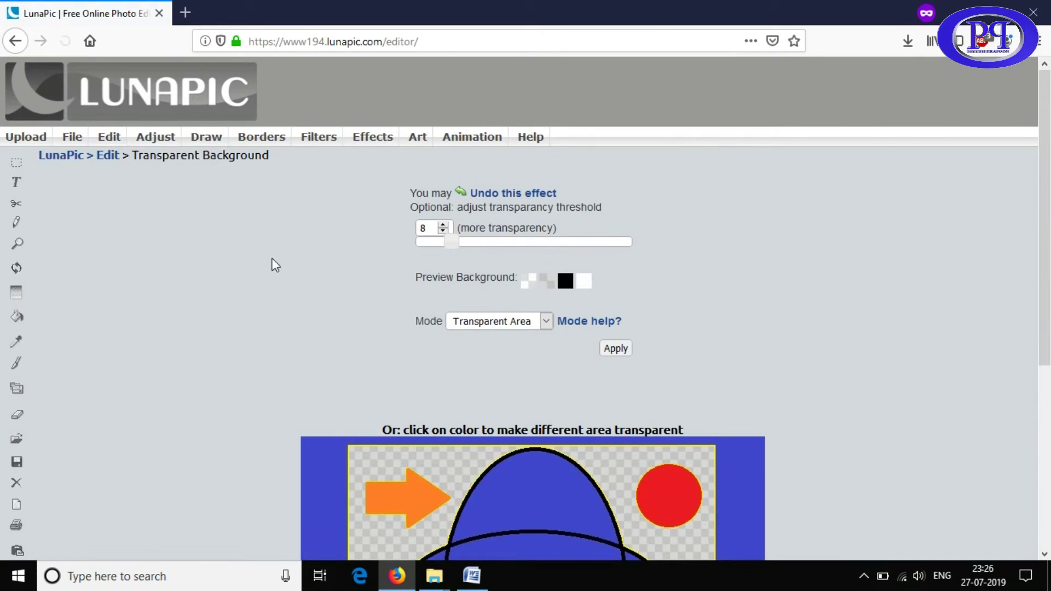
click(109, 137)
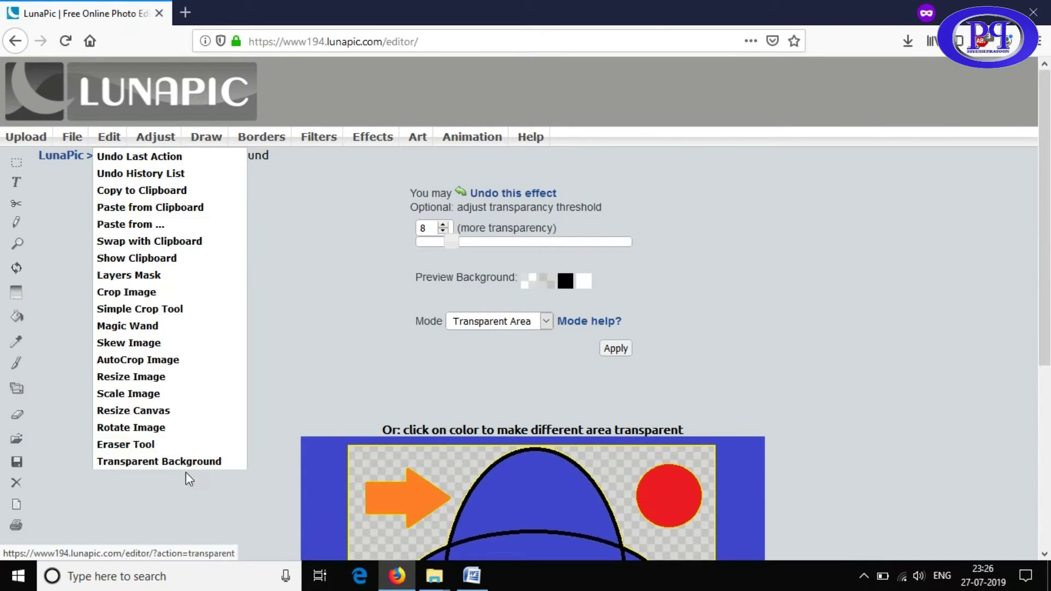
click(164, 462)
click(681, 312)
scroll(681, 312, down, 5)
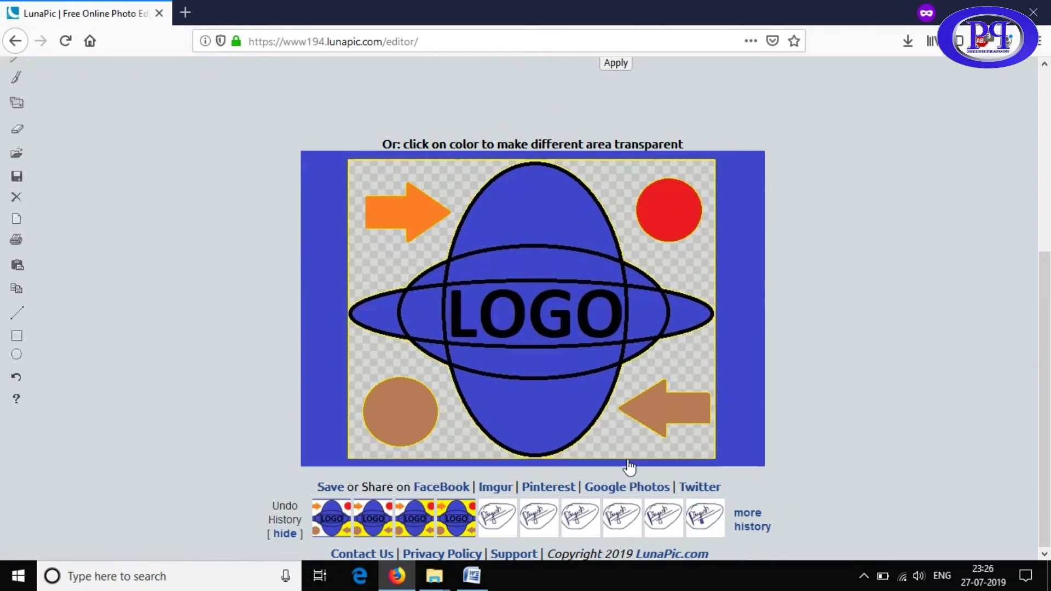
scroll(744, 227, up, 5)
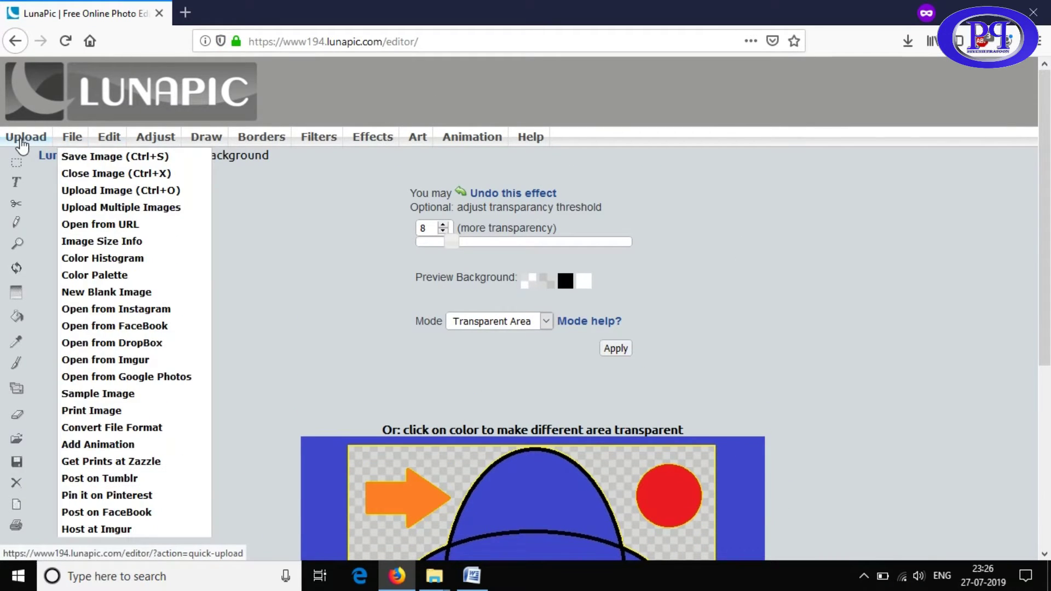
Upload the portrait JPG into LunaPic from the computer
click(22, 143)
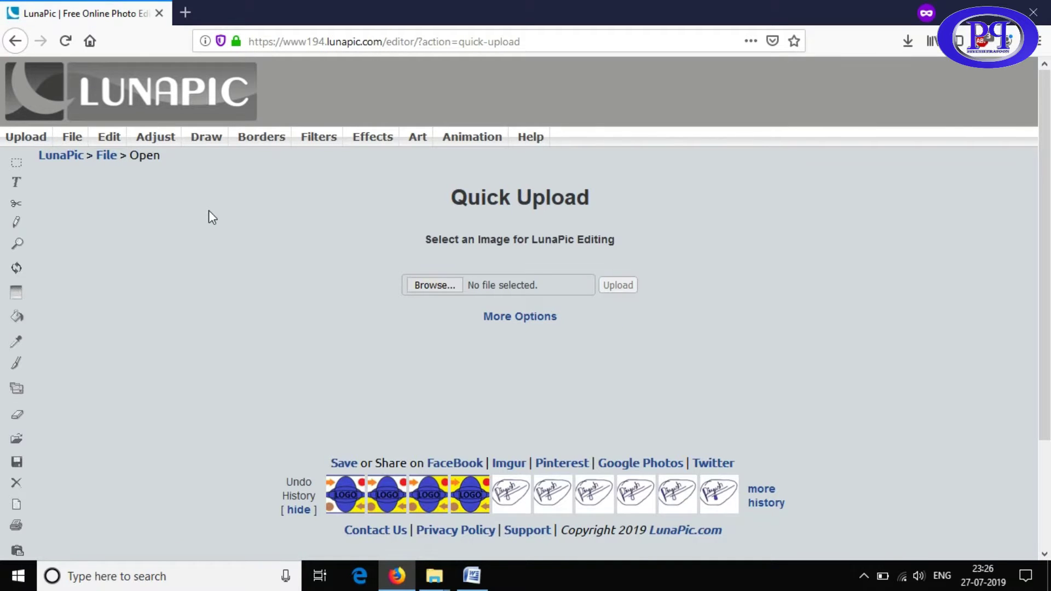
click(448, 288)
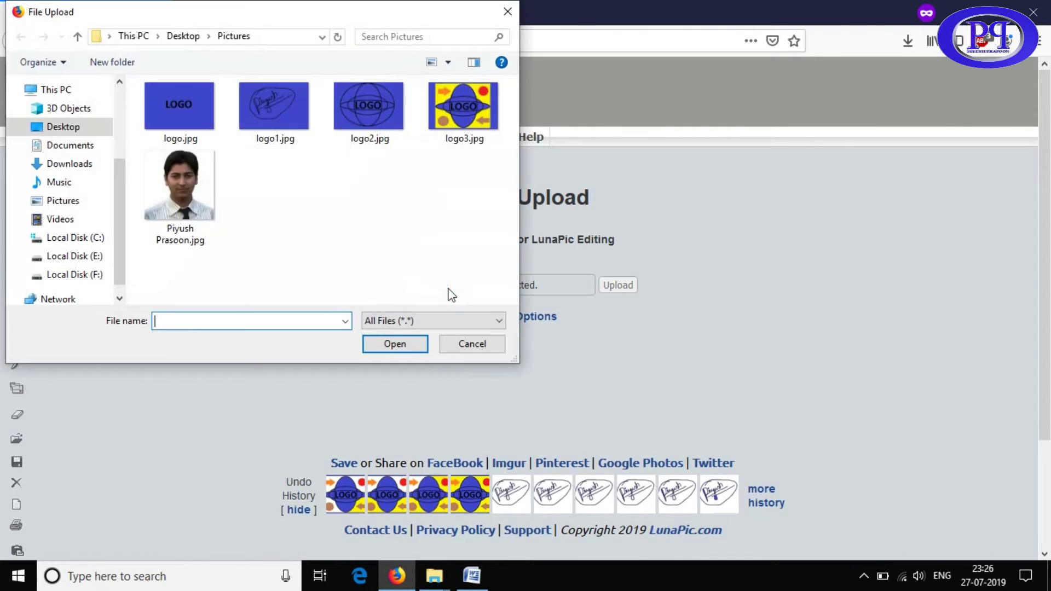
double_click(191, 195)
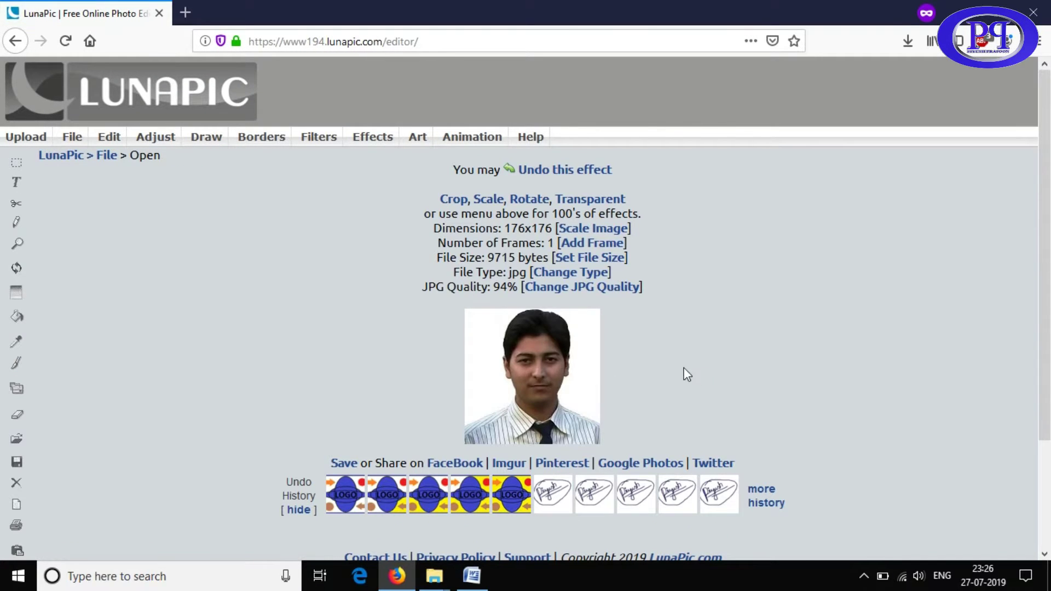
Turn the portrait's white background transparent with Transparent Background
mouse_move(108, 136)
click(183, 462)
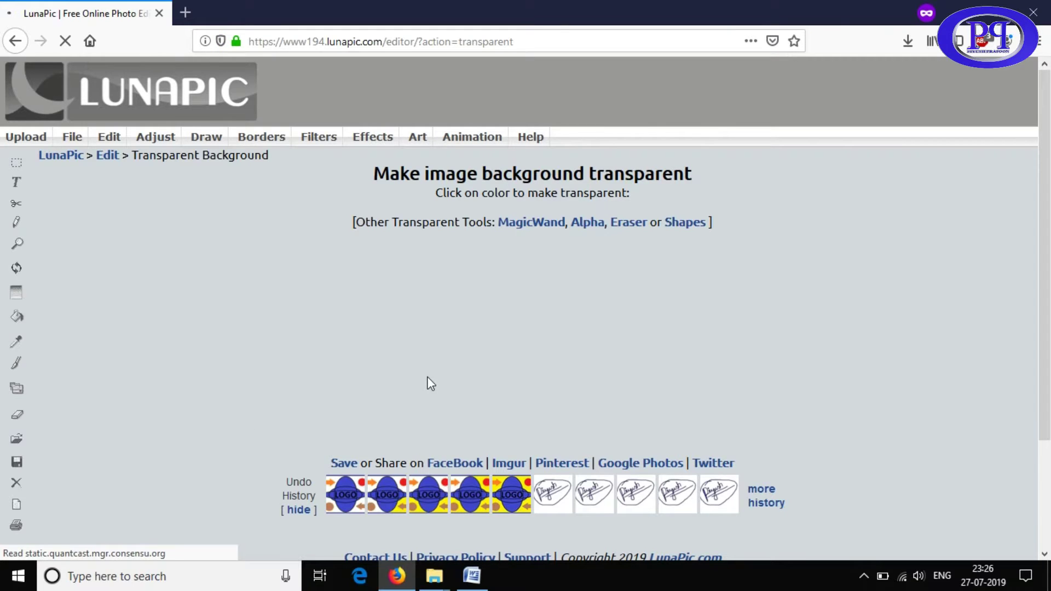
click(591, 302)
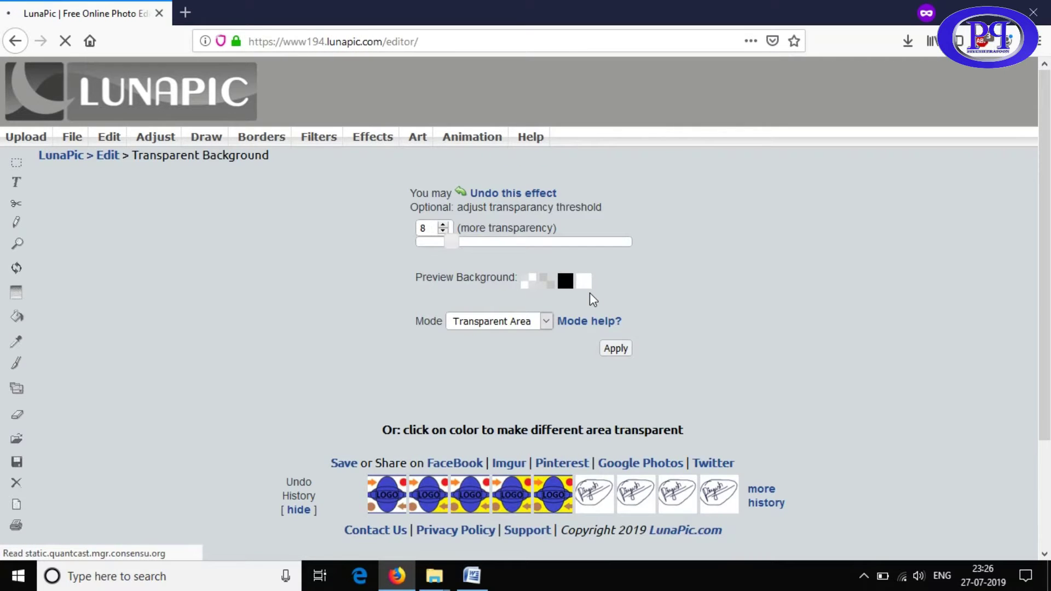
scroll(793, 328, down, 2)
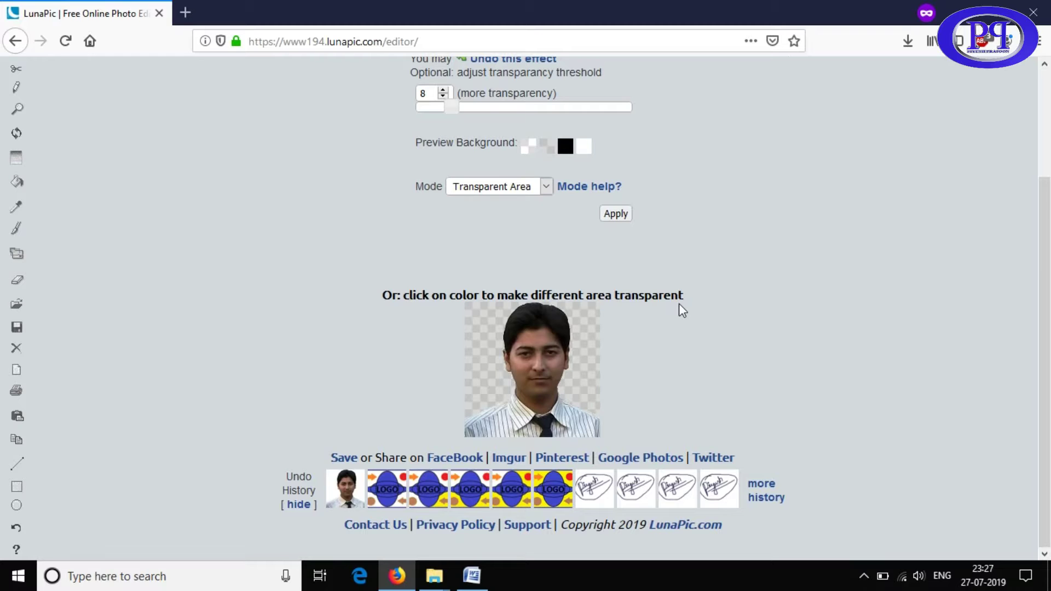
Save the portrait as imageedit_20_2806730564.png and show it in its download folder
click(340, 458)
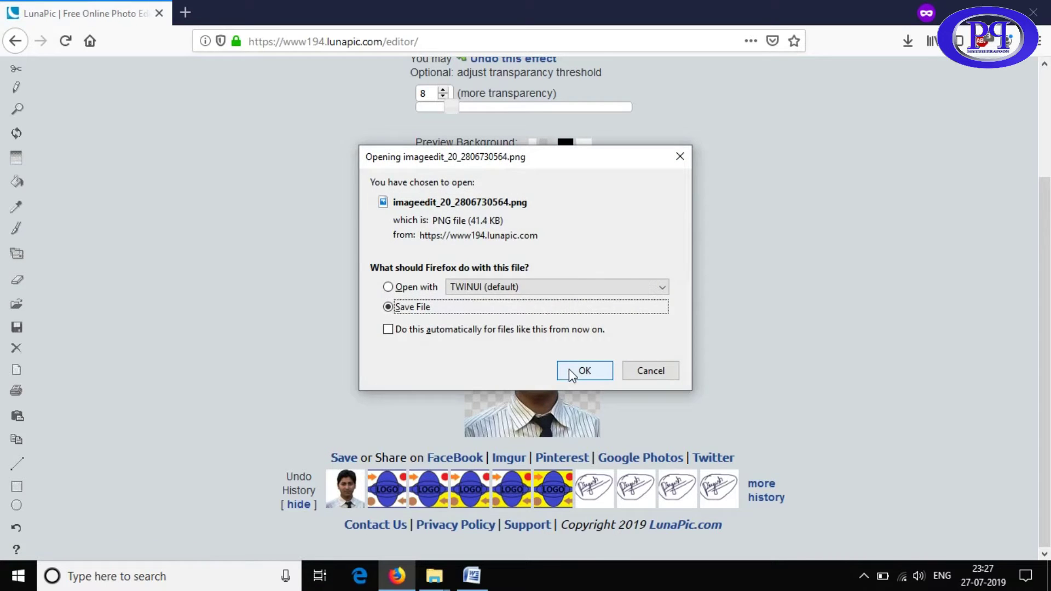
click(572, 370)
click(908, 44)
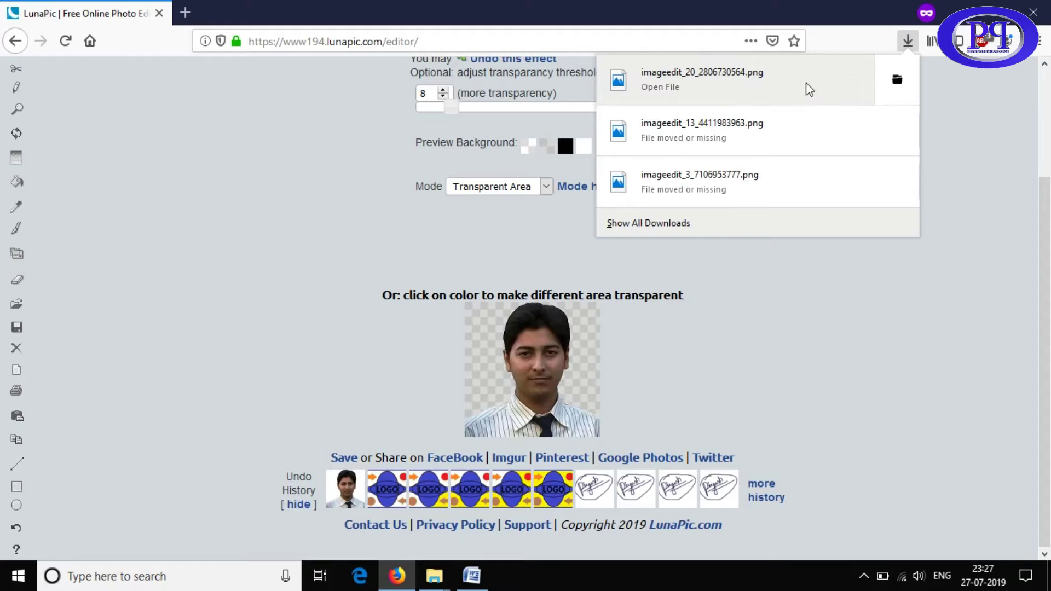
click(898, 84)
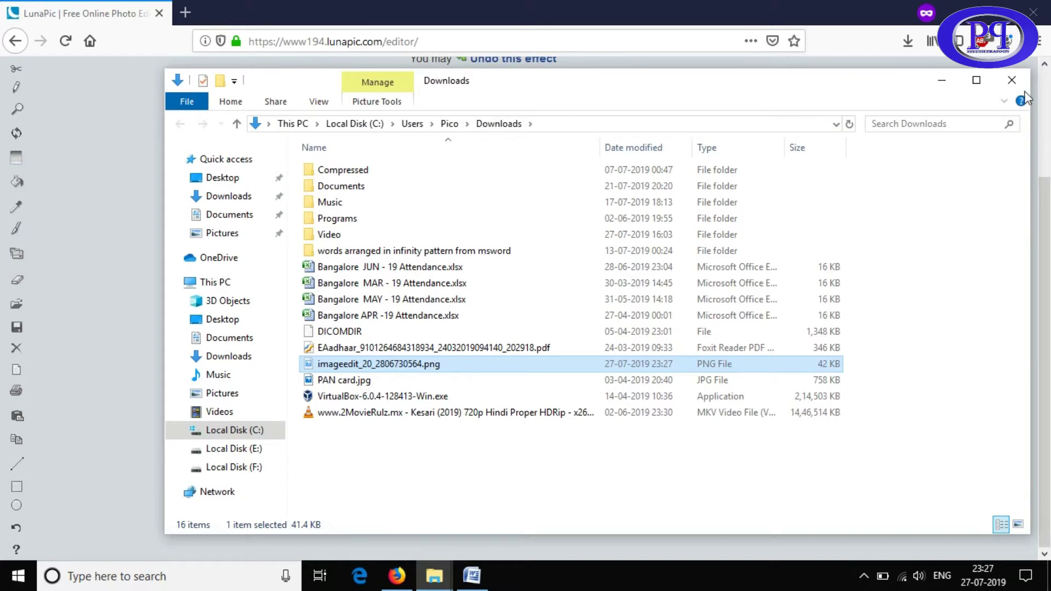
click(1012, 80)
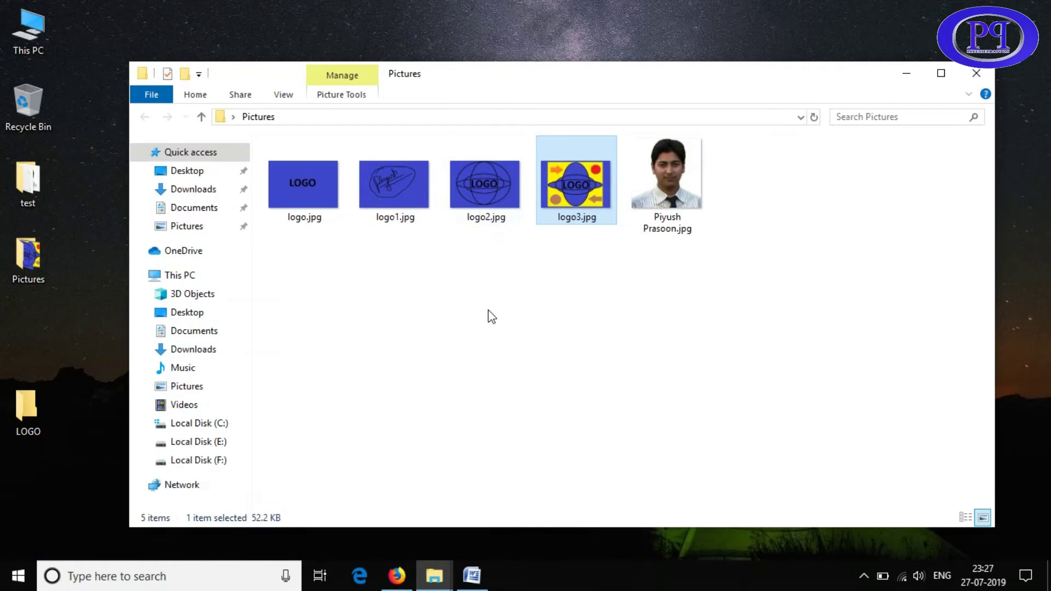
Paste imageedit_20_2806730564.png into the desktop LOGO folder, then go back to Word
double_click(26, 411)
right_click(549, 264)
click(612, 373)
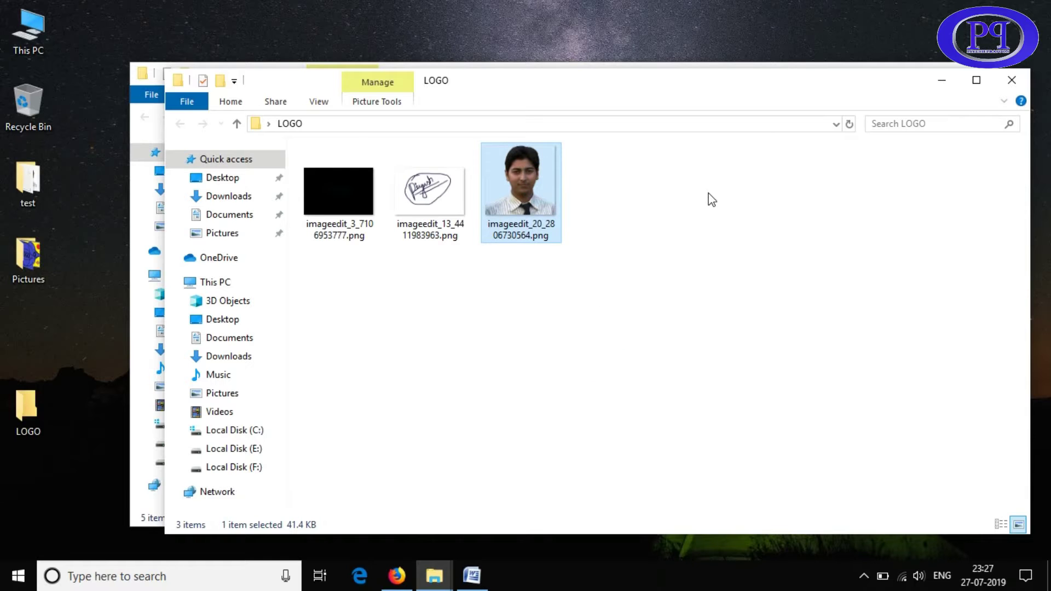
click(471, 575)
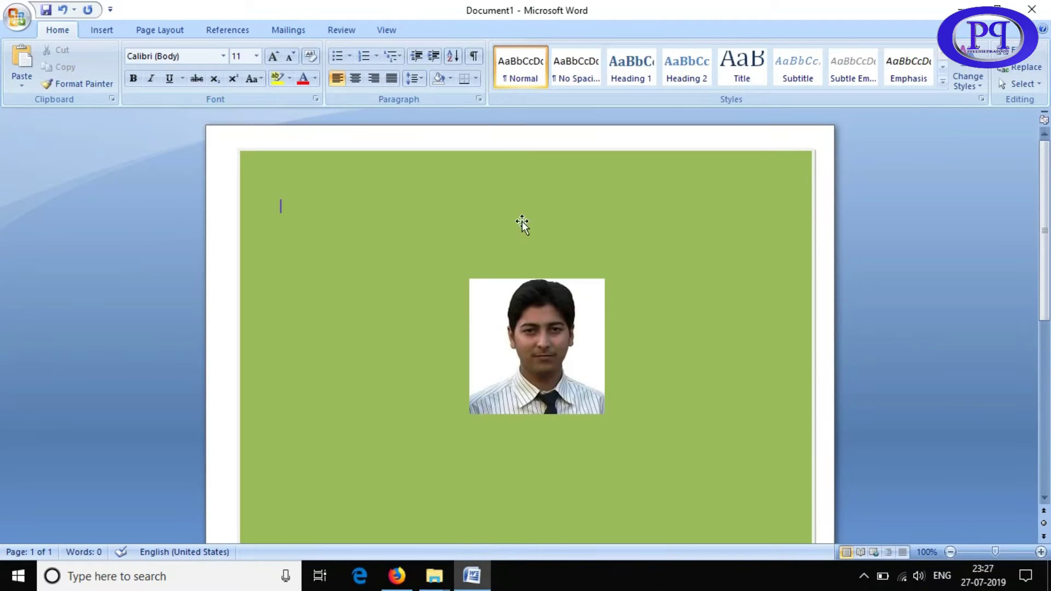
Insert the transparent portrait PNG in front of text, beside the original photo
click(102, 29)
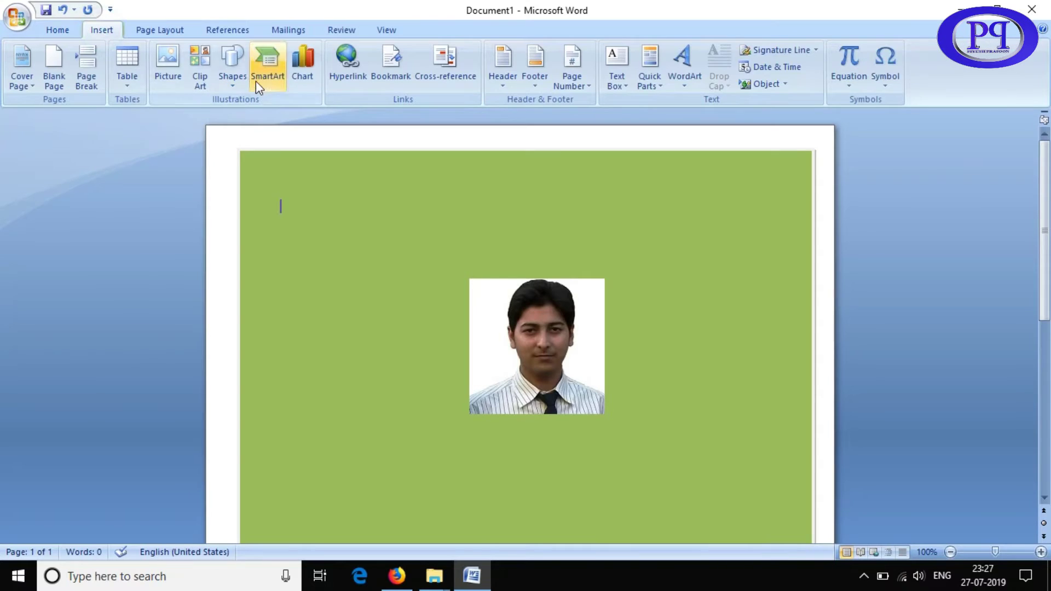
click(168, 63)
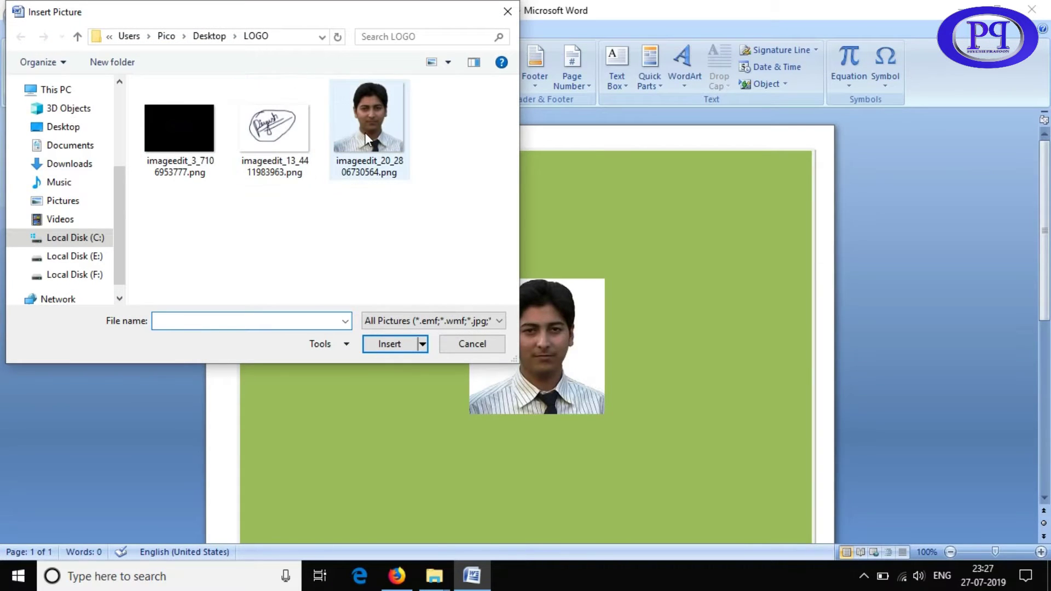
double_click(366, 133)
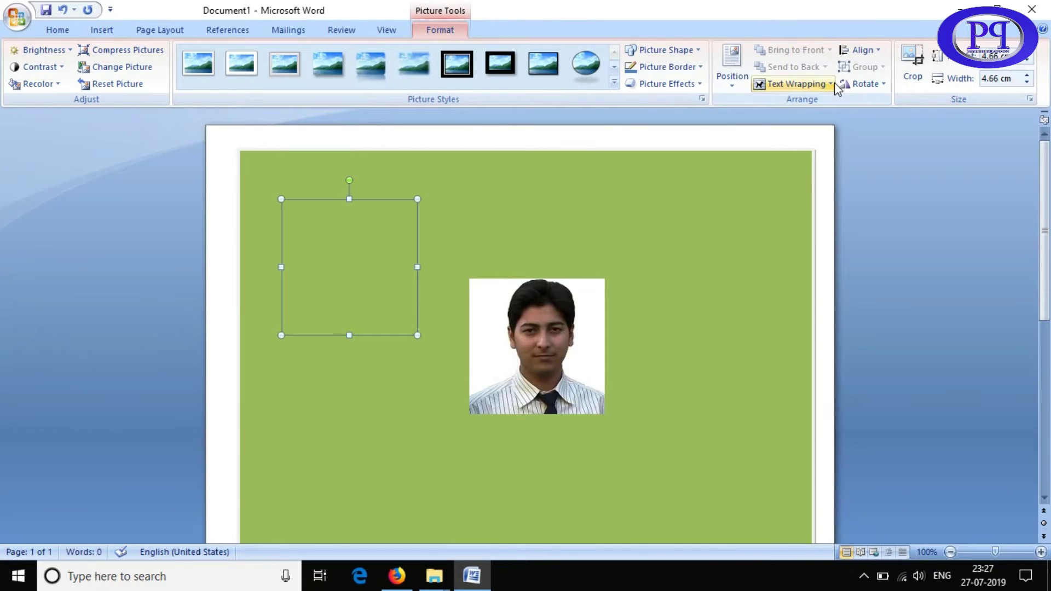
click(829, 83)
click(816, 173)
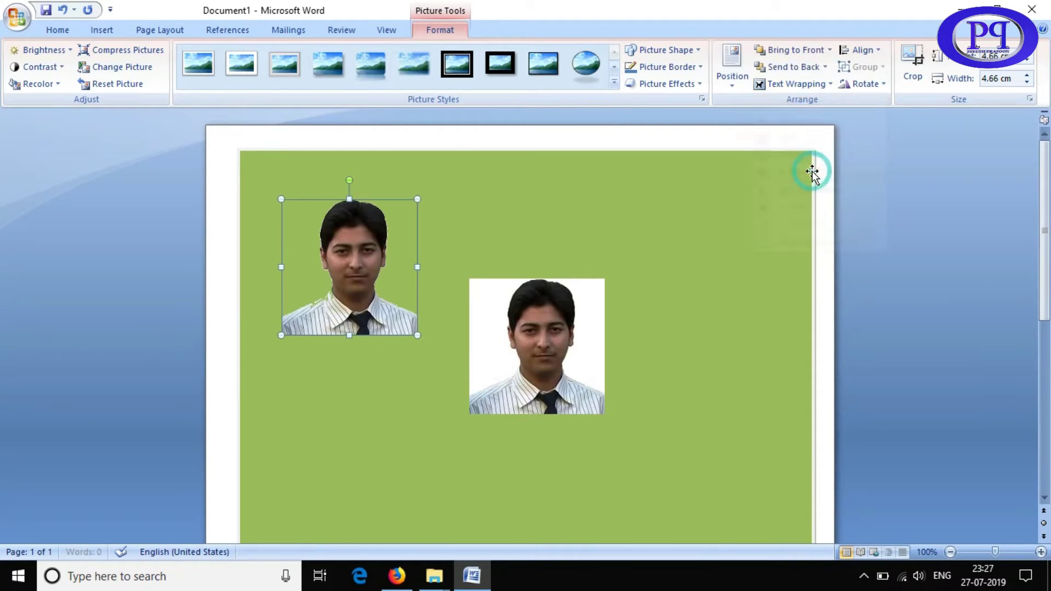
drag(334, 263, 365, 344)
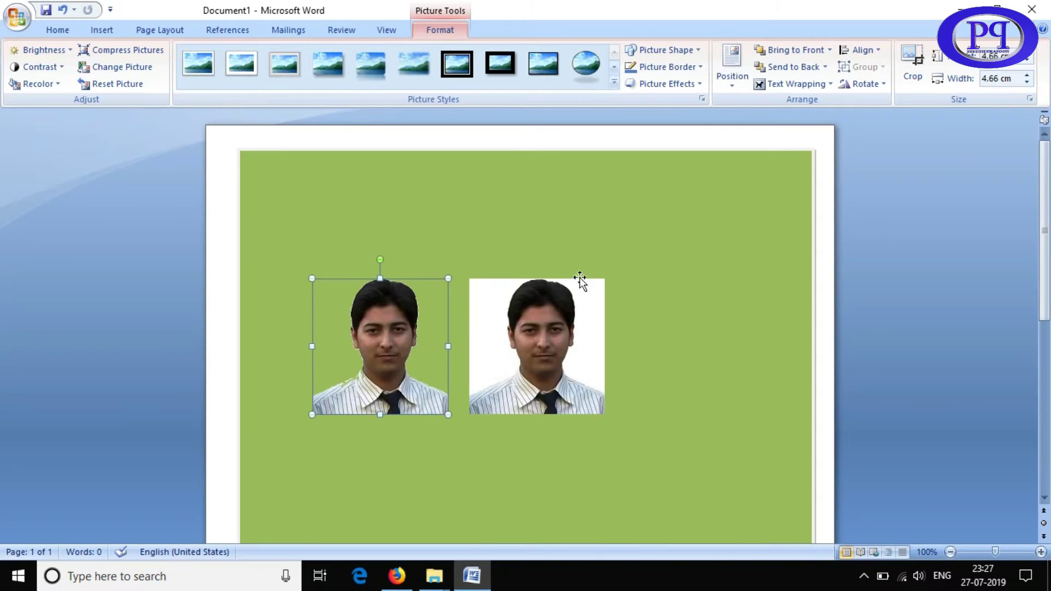
click(690, 248)
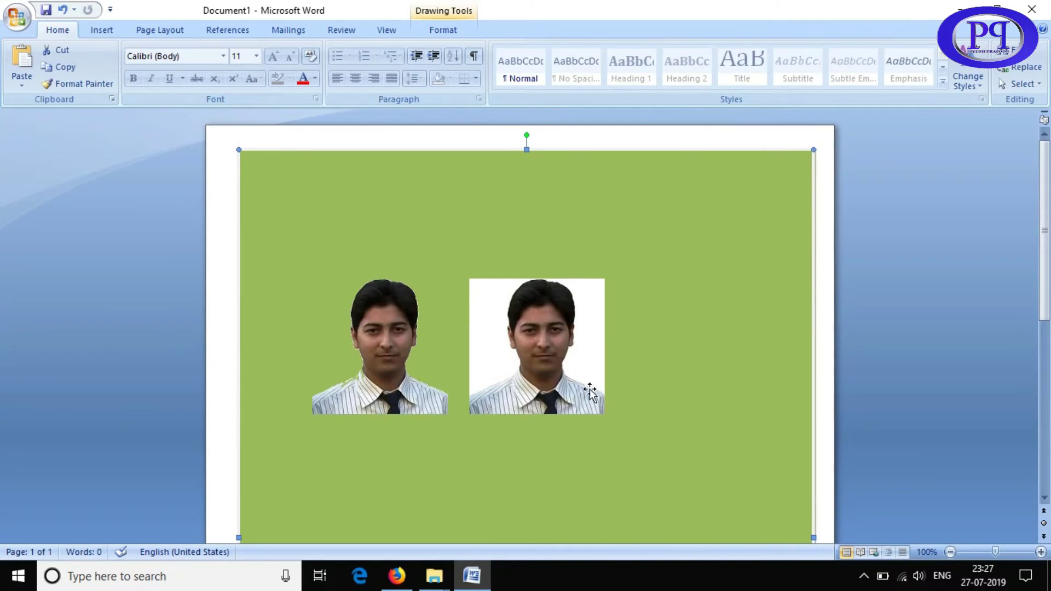
drag(570, 363, 705, 363)
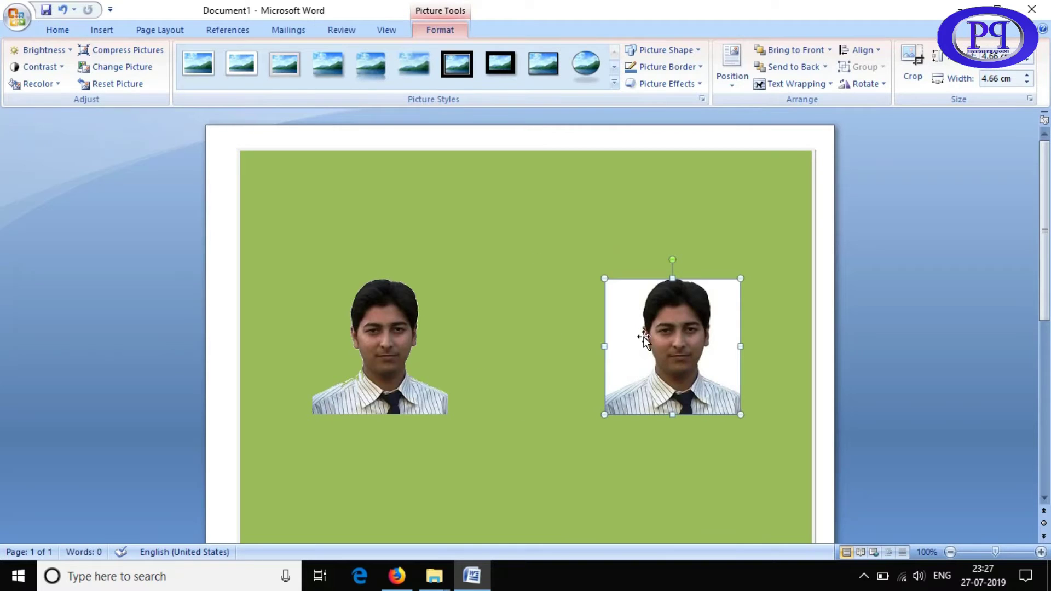
mouse_move(399, 347)
mouse_down()
mouse_move(474, 278)
mouse_move(467, 334)
mouse_up()
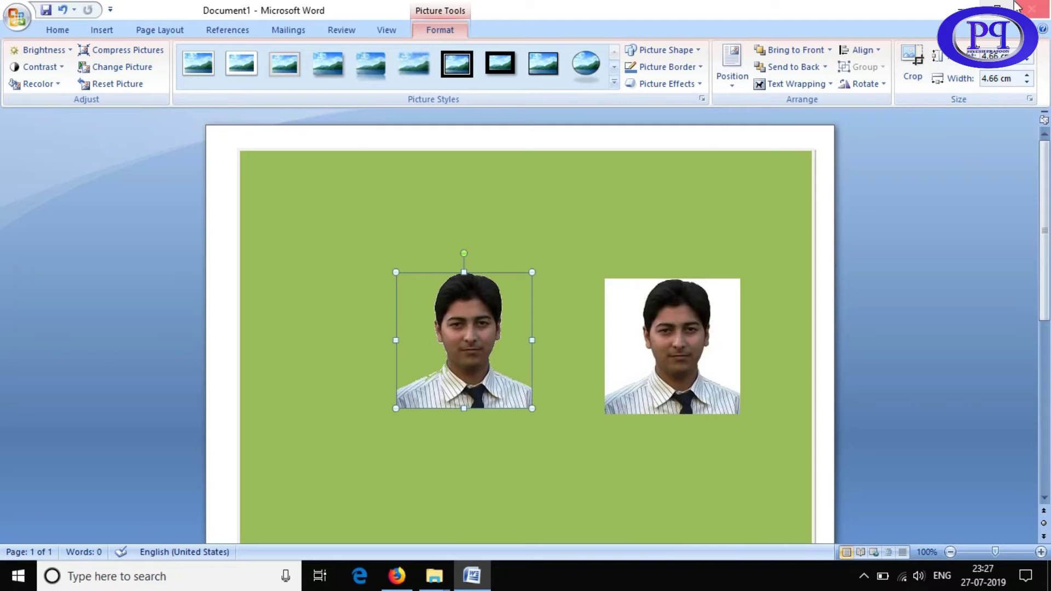
Minimize Word and open Personalize from the desktop's right-click menu
click(962, 9)
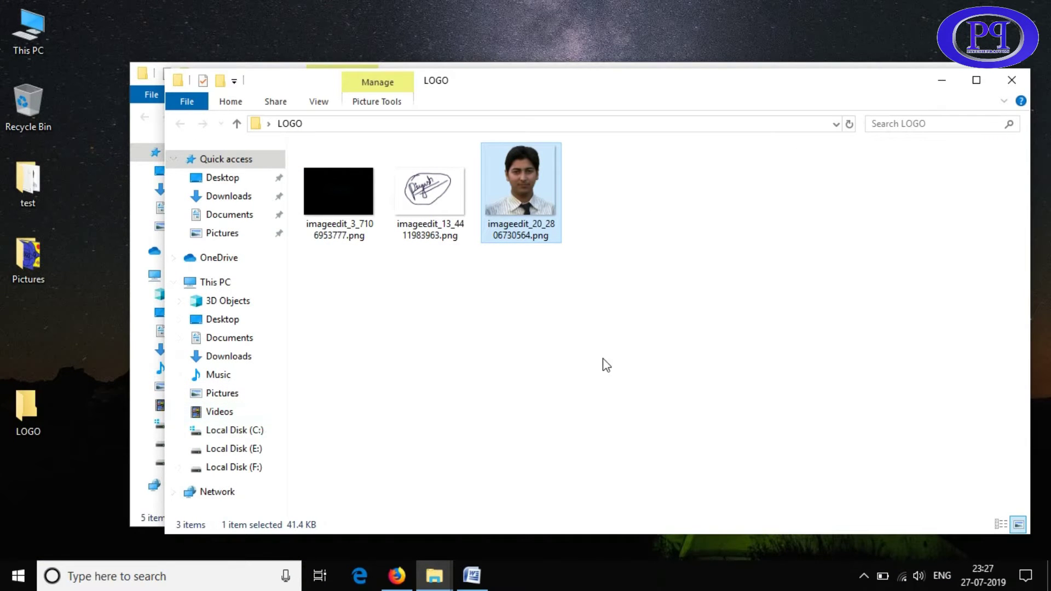
right_click(583, 54)
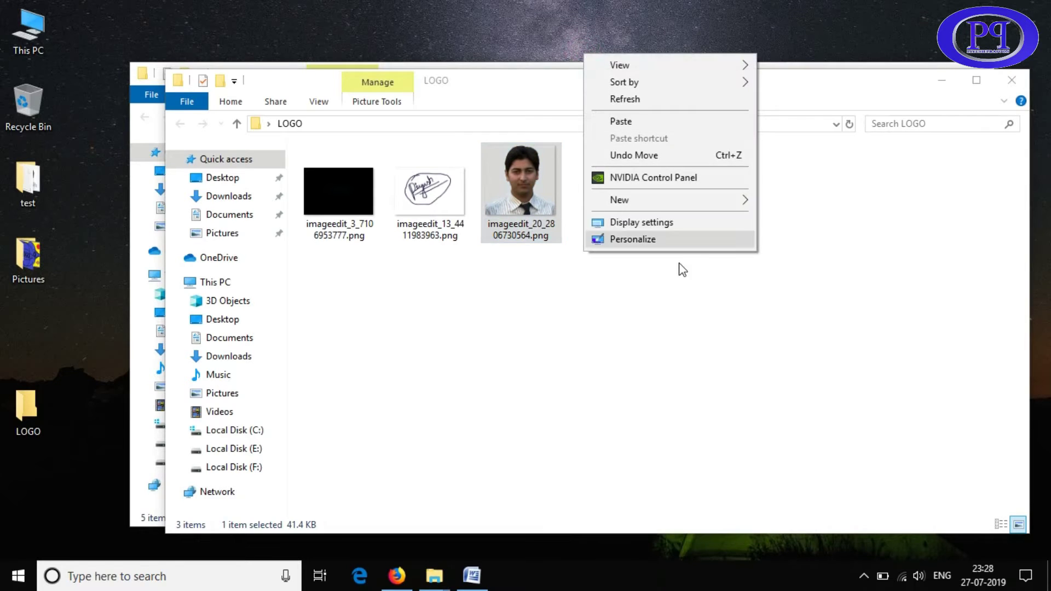
click(641, 241)
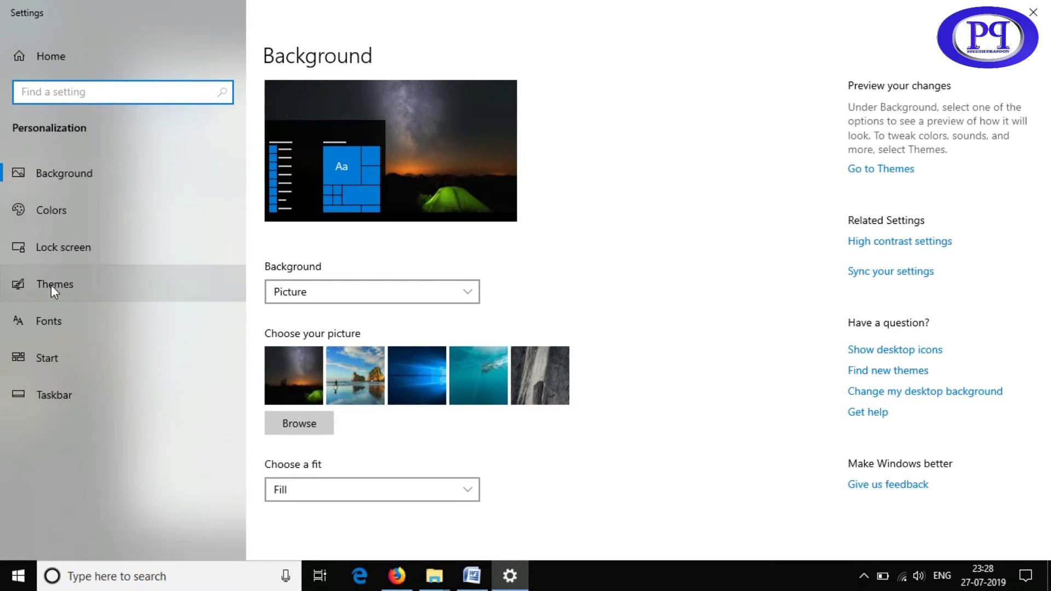
Start changing the This PC desktop icon, browsing the Desktop LOGO folder for an icon
click(50, 285)
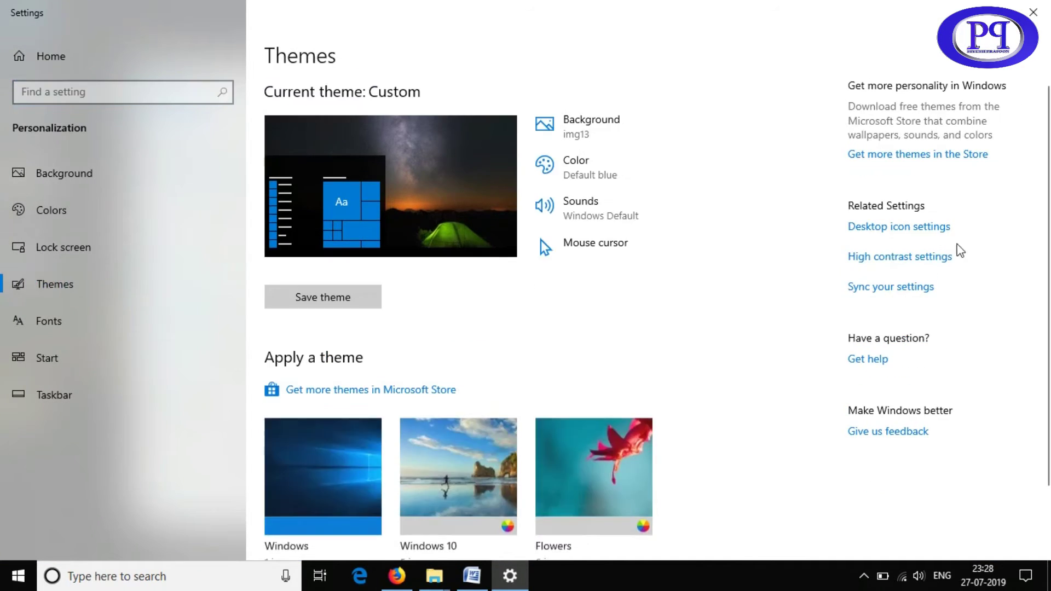
click(926, 238)
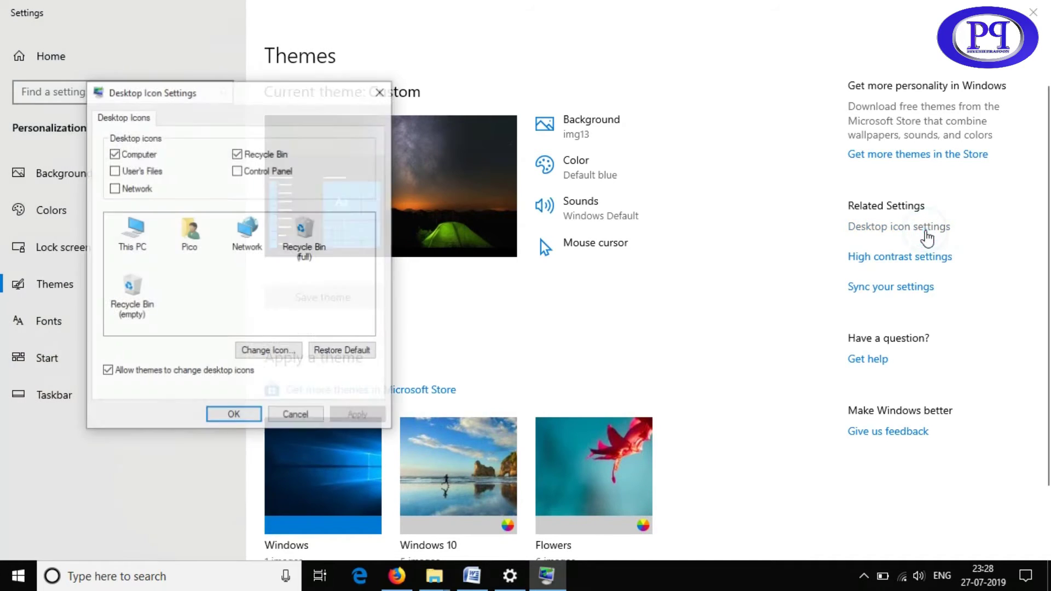
click(132, 235)
click(268, 351)
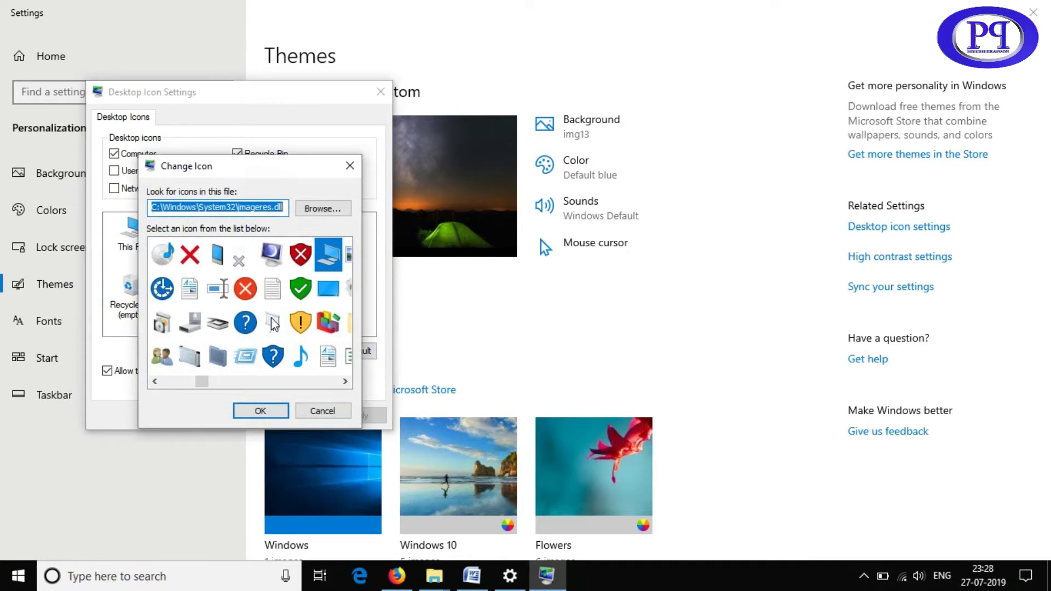
click(316, 210)
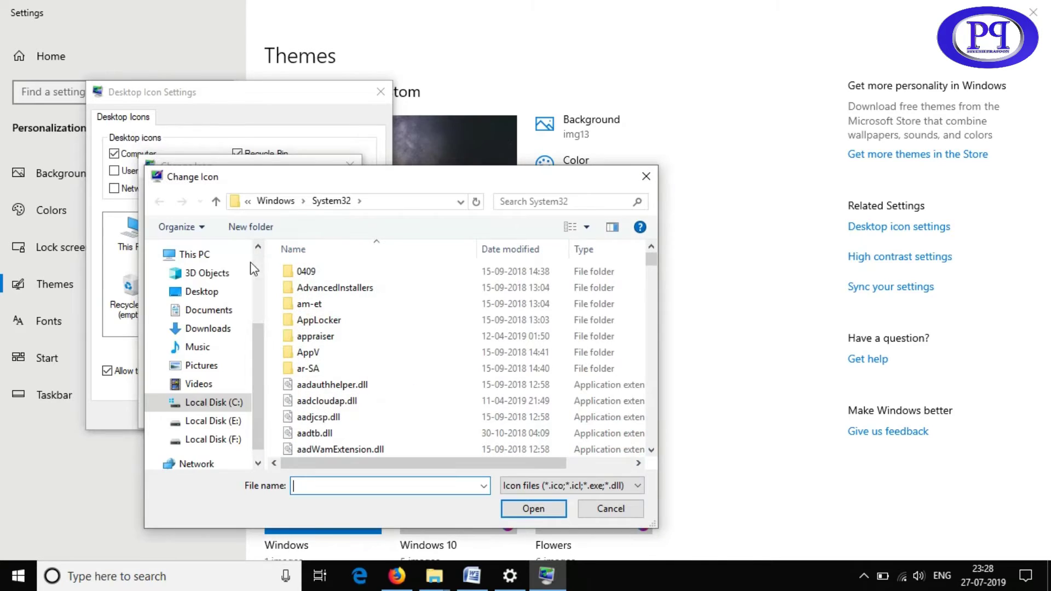
click(208, 293)
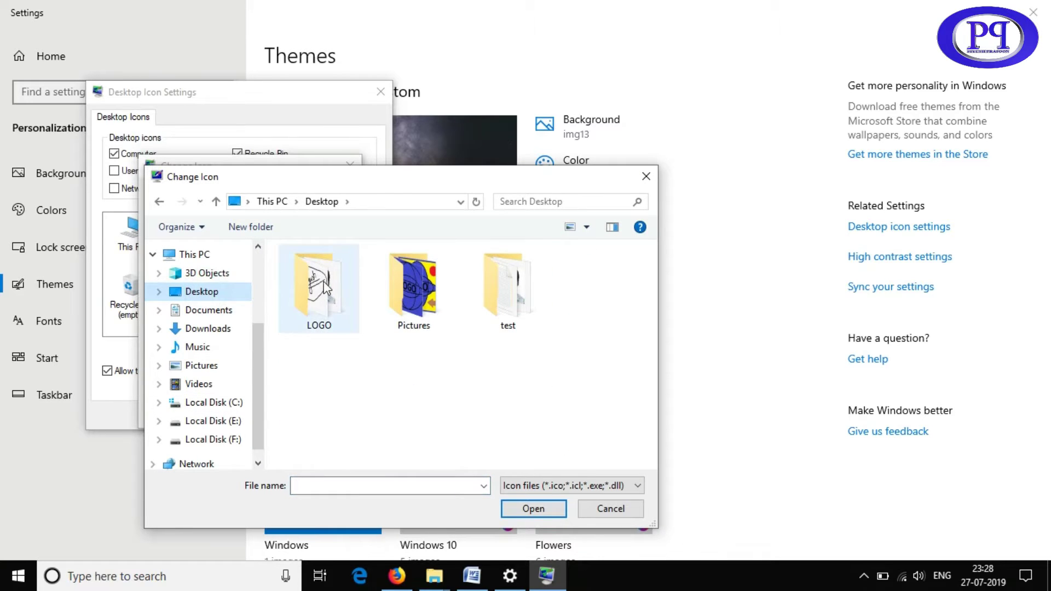
double_click(324, 285)
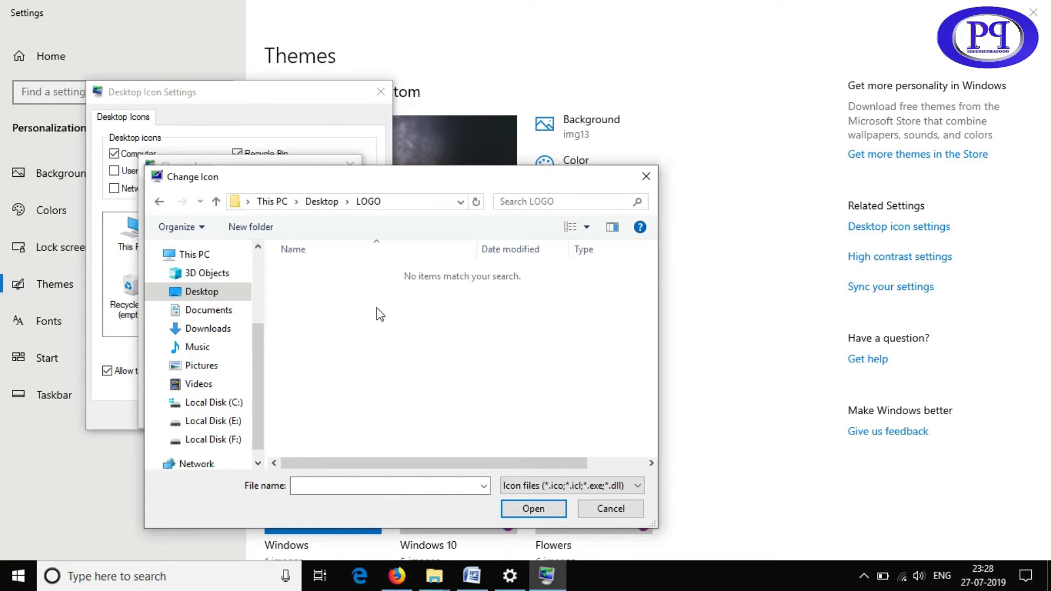
Cancel the icon change, close Desktop Icon Settings, and minimize Settings
click(646, 176)
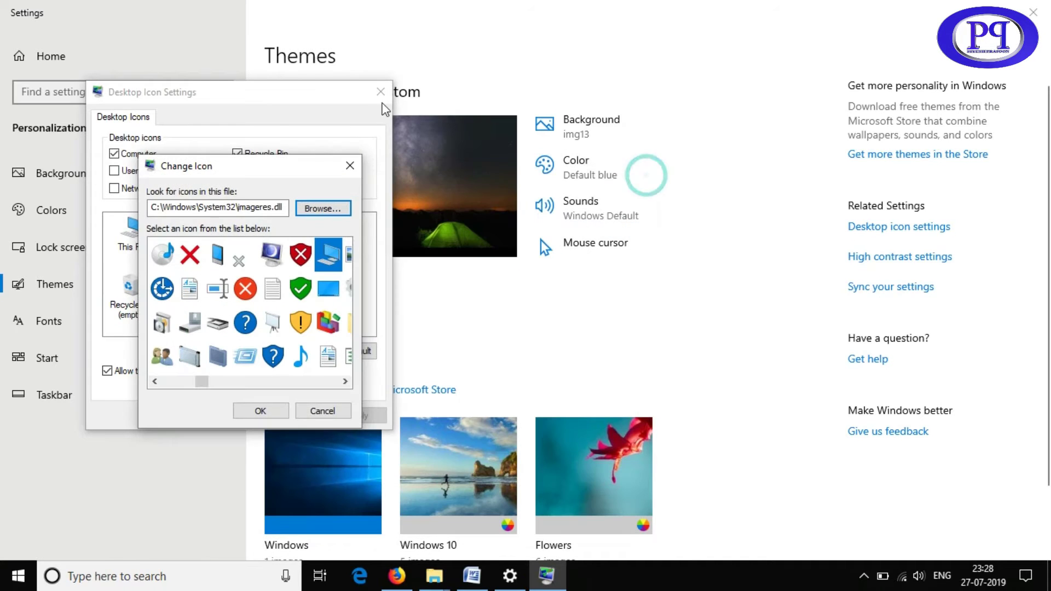
click(351, 166)
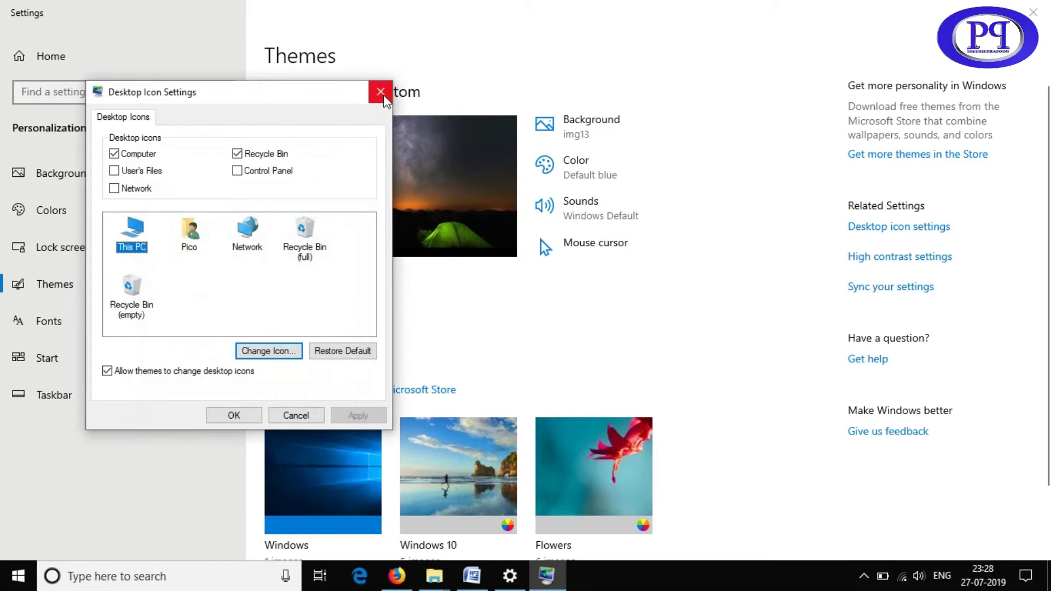
click(381, 92)
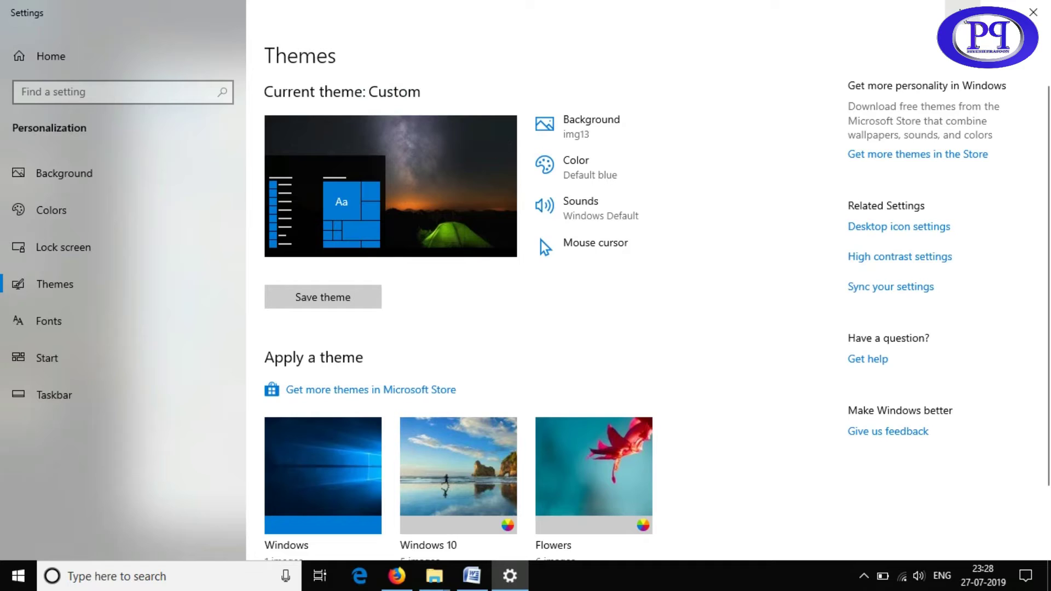
click(963, 14)
Search 'convert image to icon windows' in a new private Firefox tab and open ICO Convert
click(397, 576)
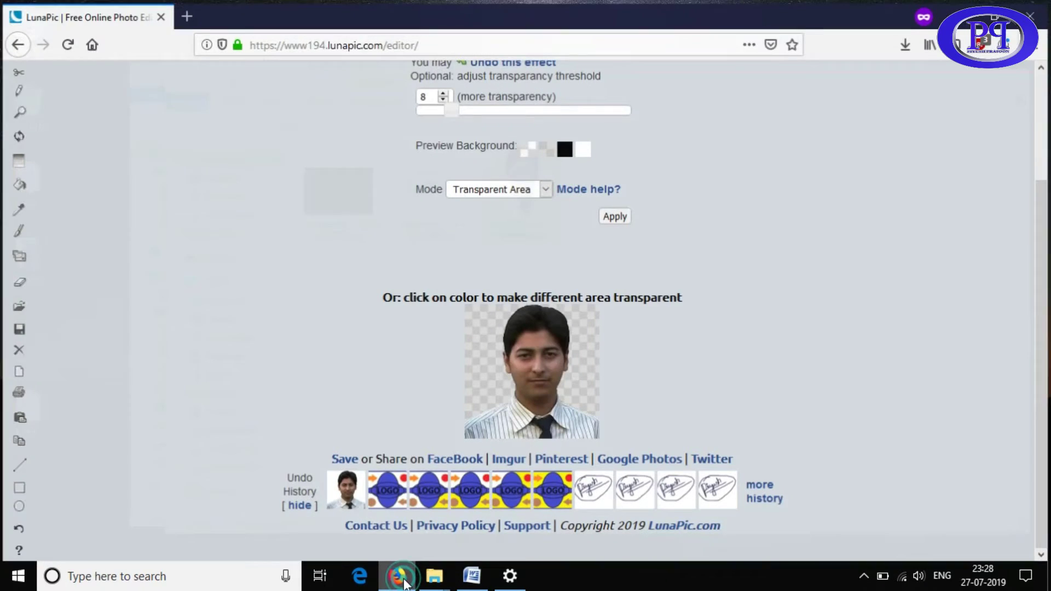
click(185, 13)
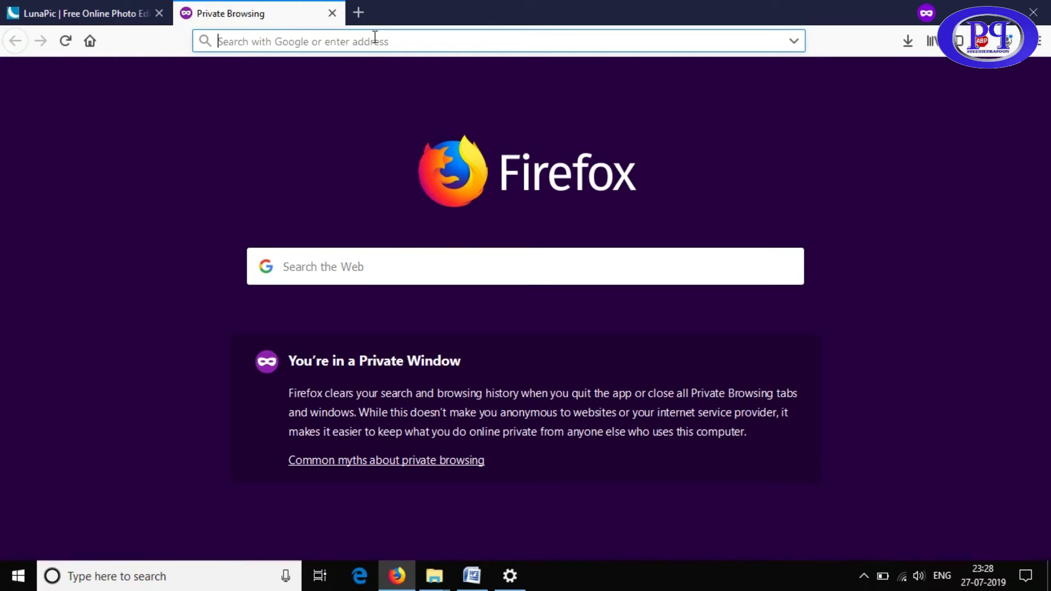
text(ico)
key(Down)
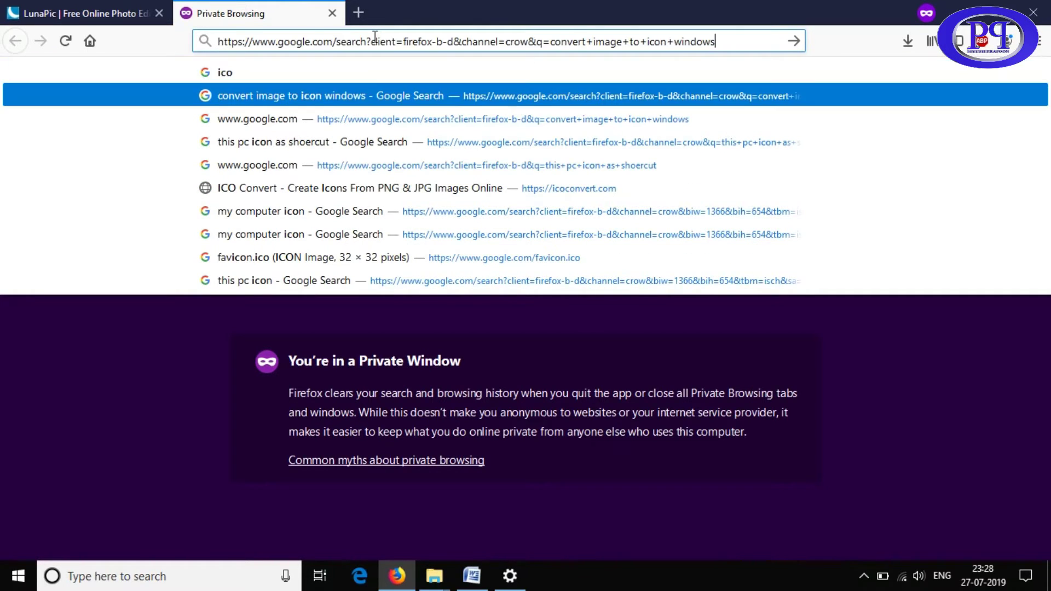
key(Return)
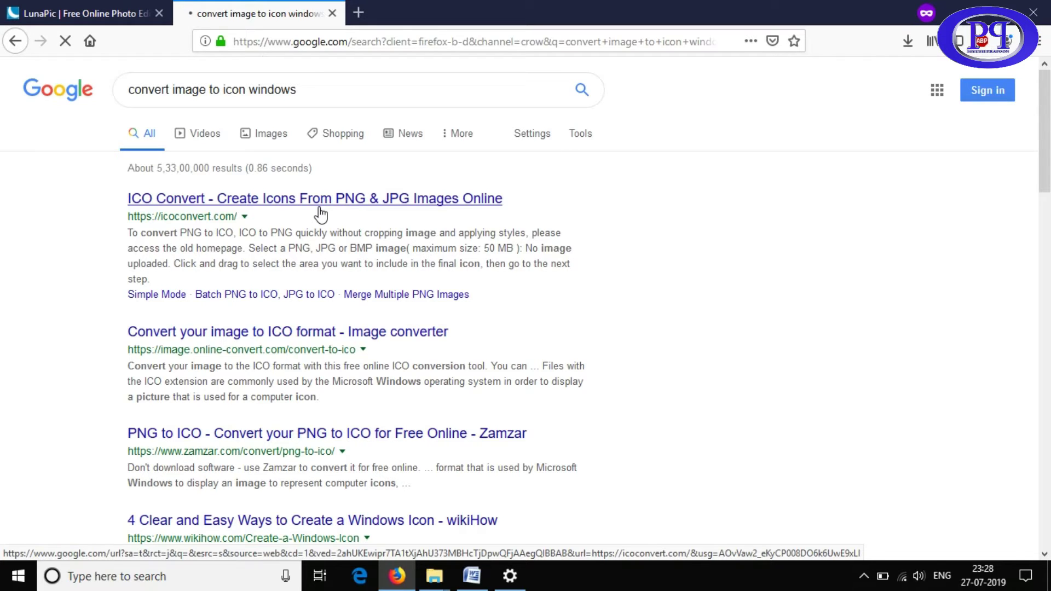
click(321, 208)
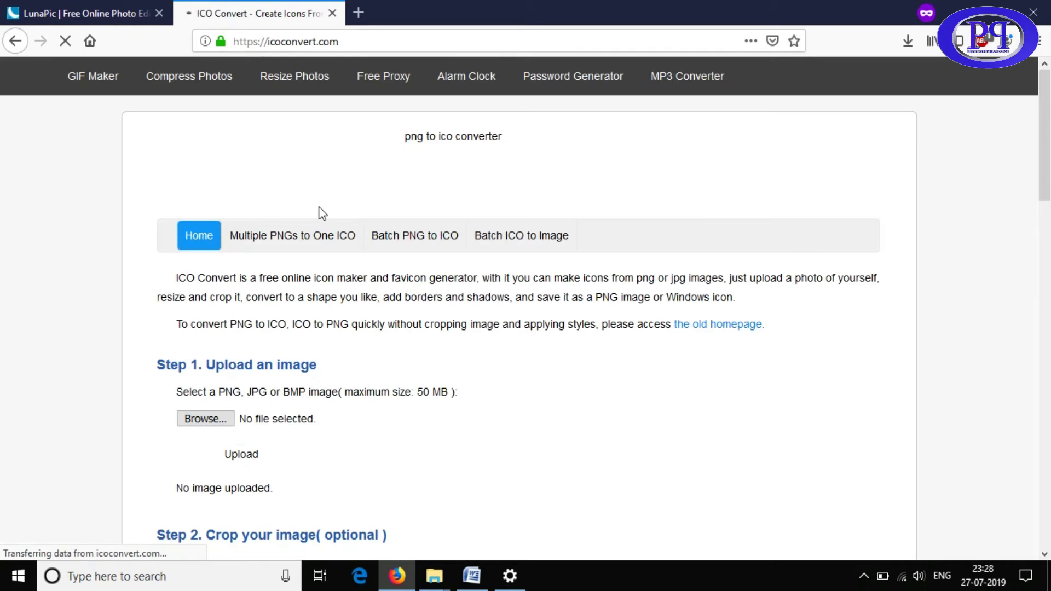
Upload imageedit_20_2806730564.png from the LOGO folder to ICO Convert
click(216, 419)
double_click(183, 134)
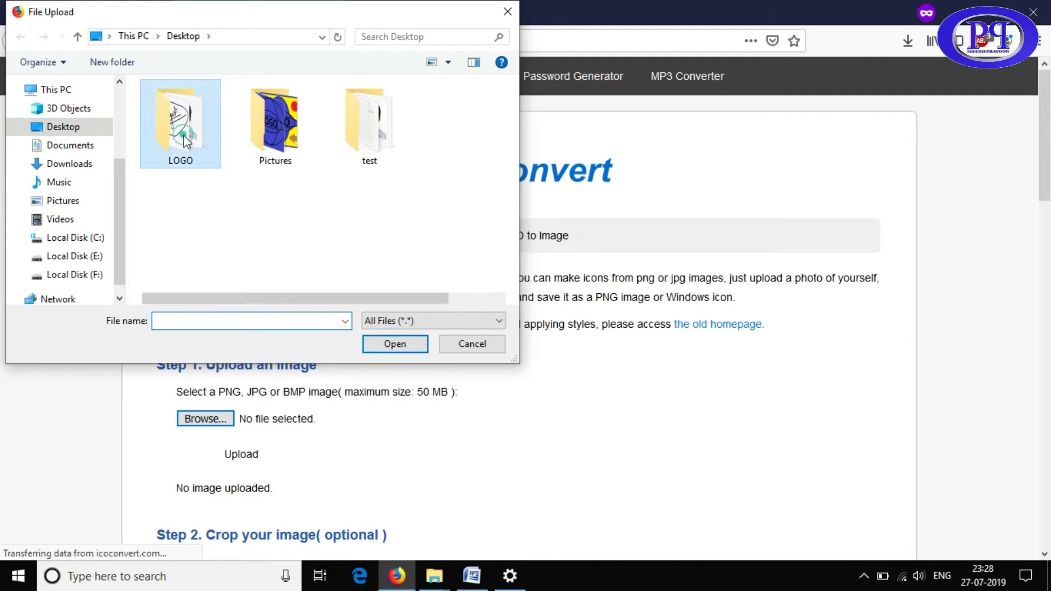
click(366, 137)
double_click(366, 137)
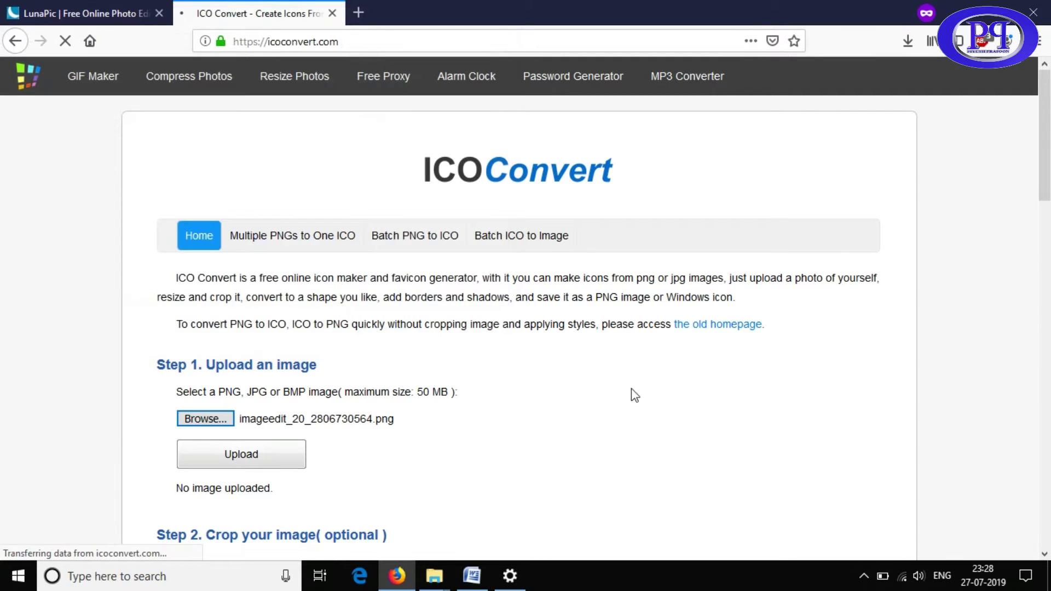
scroll(659, 408, down, 6)
click(274, 85)
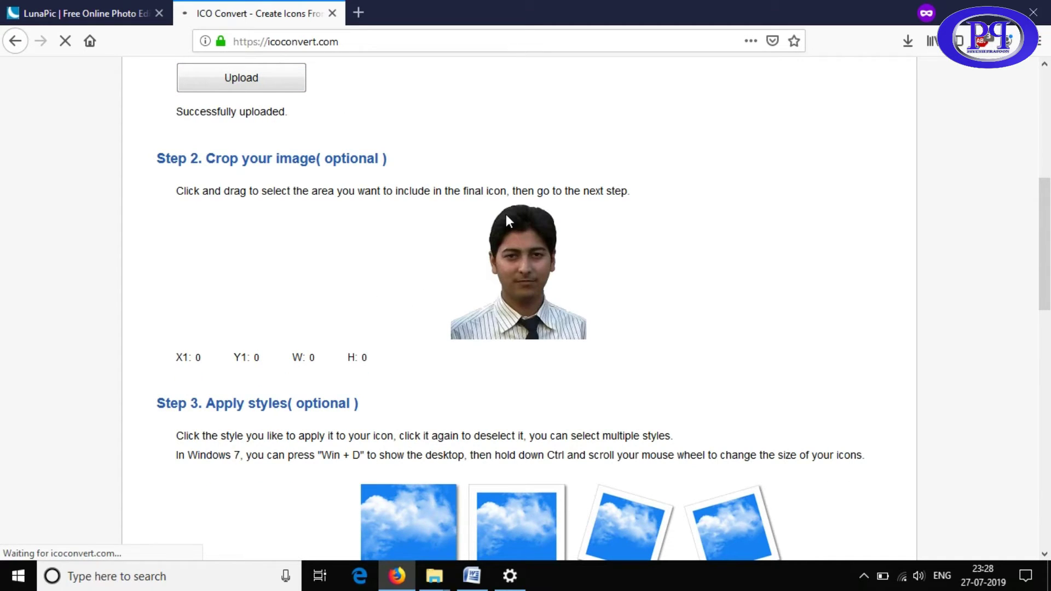
Set a 170 x 170 crop area at position 0, 0 covering the whole portrait
drag(458, 210, 554, 327)
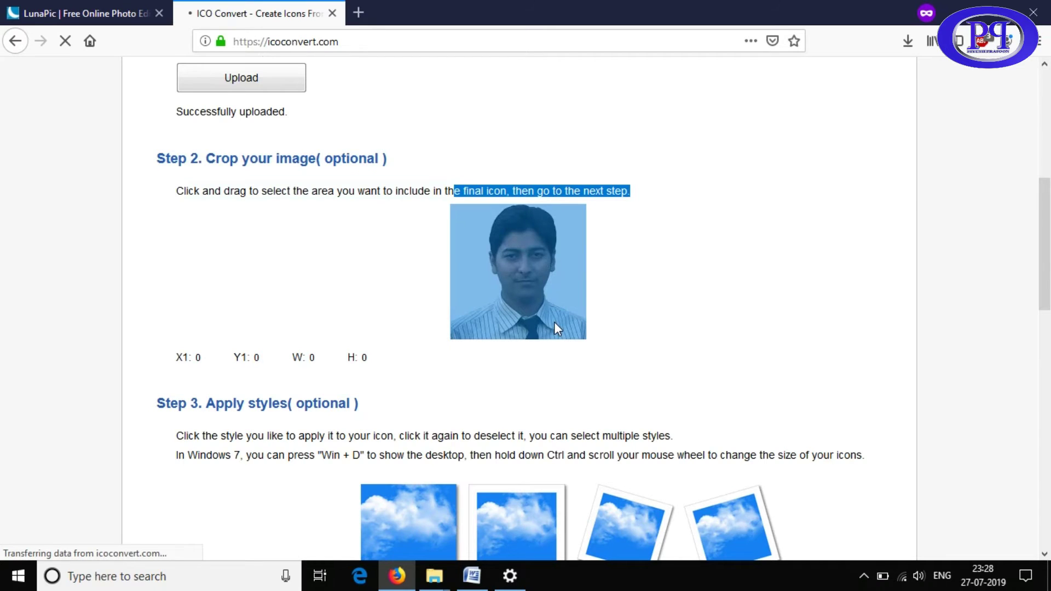
click(396, 224)
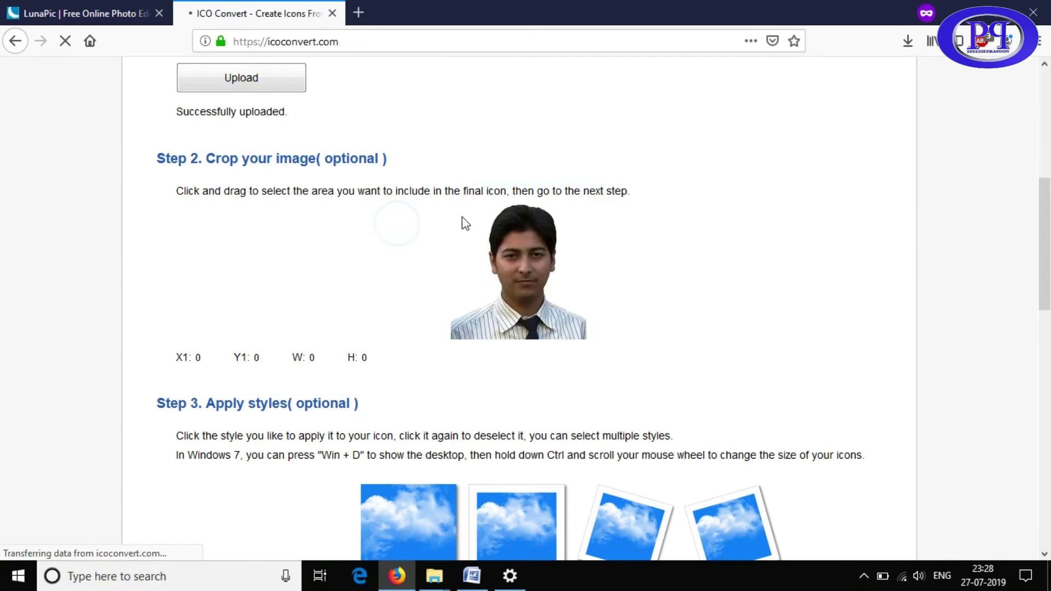
drag(465, 204, 502, 229)
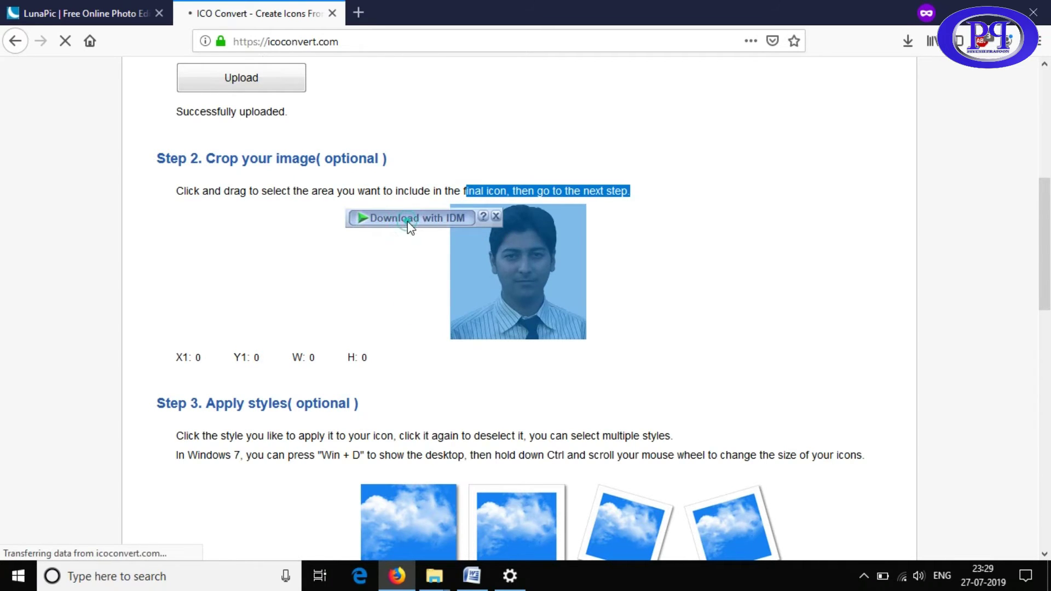
click(408, 272)
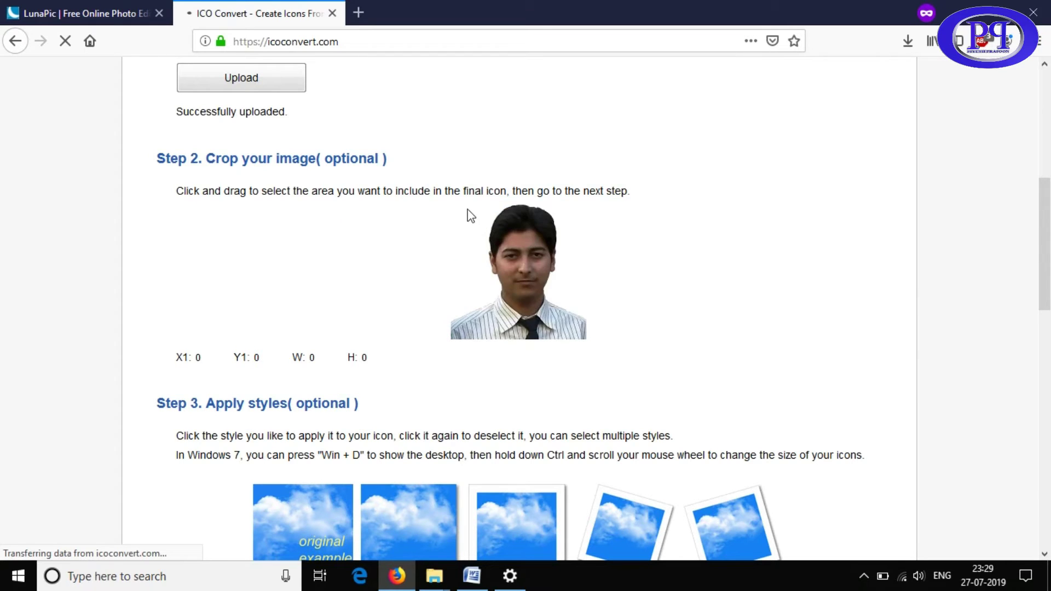
drag(467, 209, 586, 344)
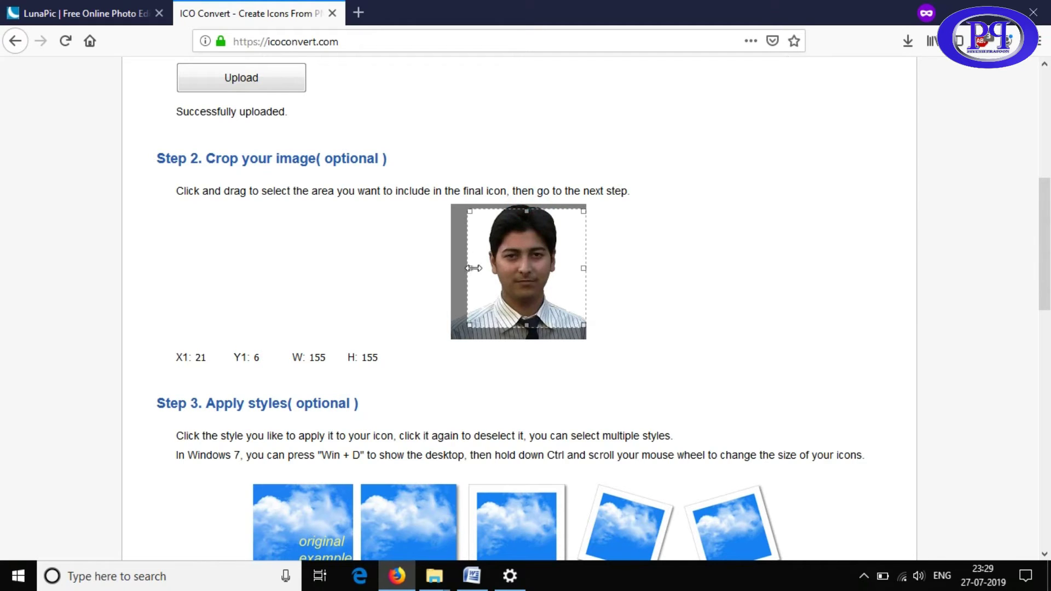
drag(452, 268, 423, 274)
drag(523, 271, 519, 266)
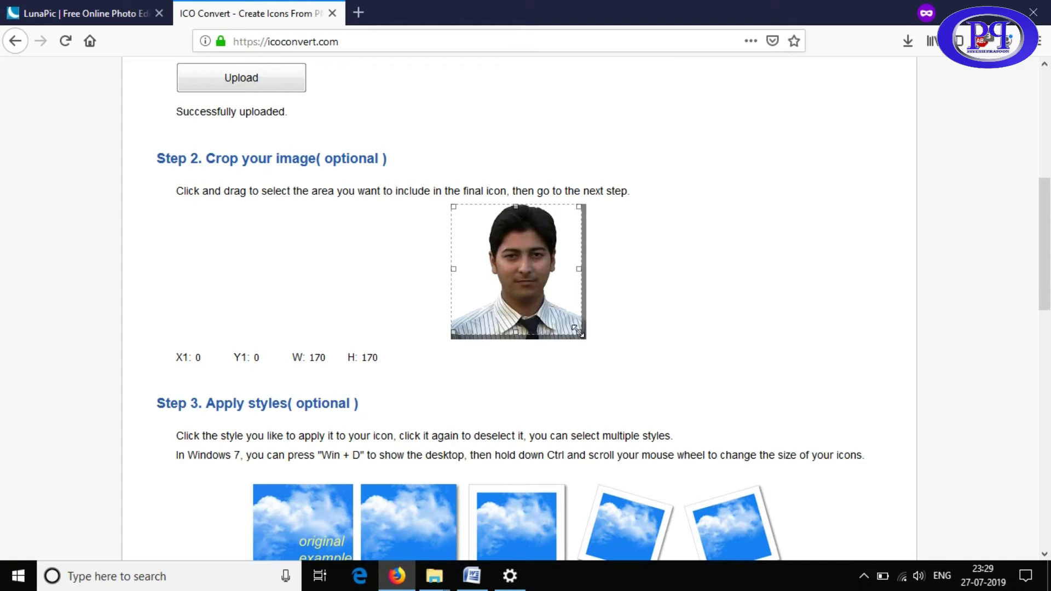
drag(576, 330, 613, 351)
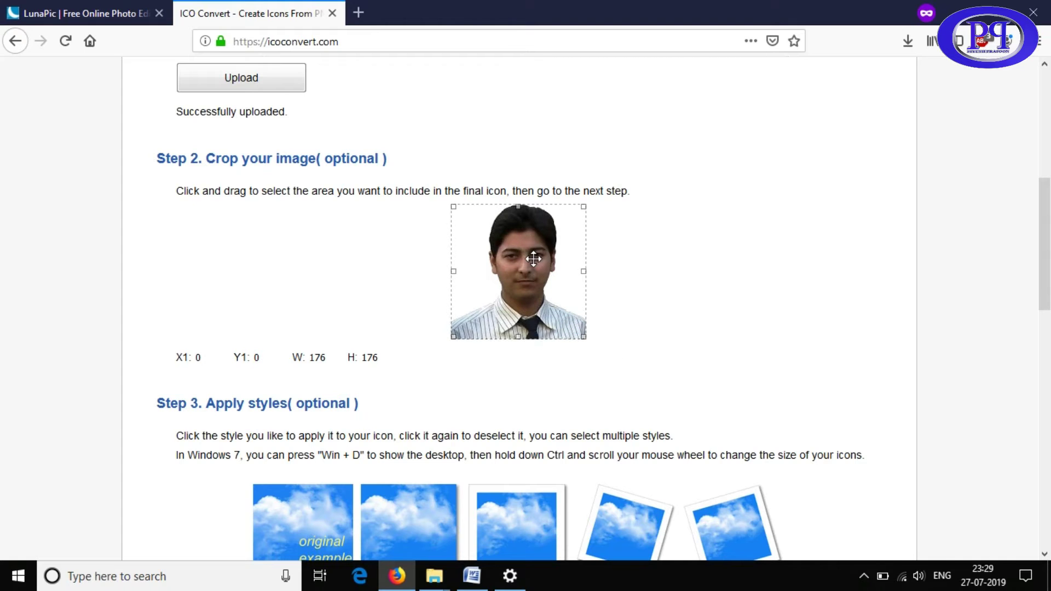
scroll(647, 394, down, 5)
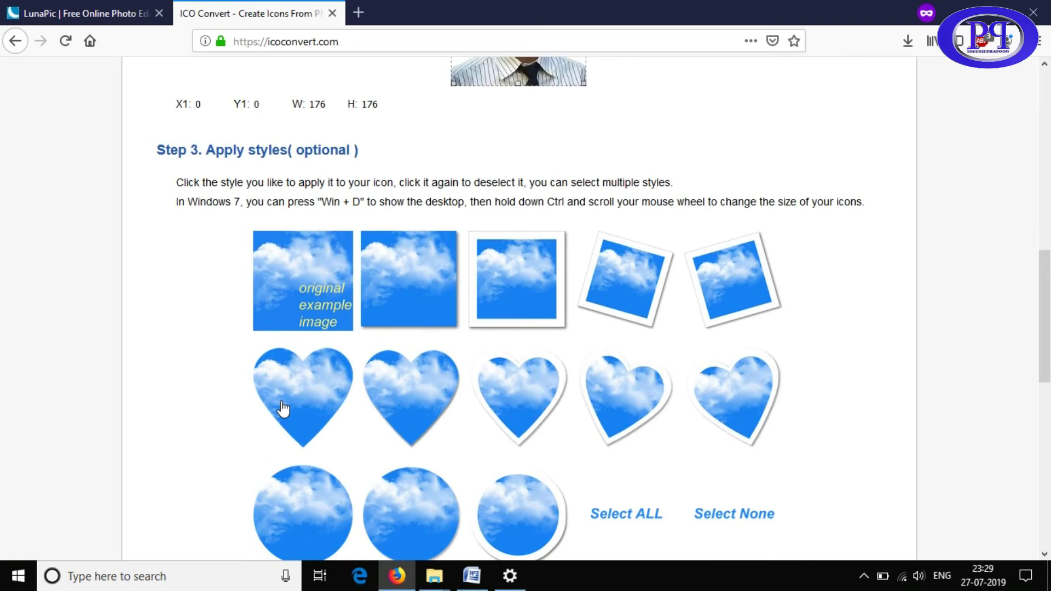
scroll(283, 408, down, 3)
scroll(283, 408, down, 2)
scroll(225, 515, down, 5)
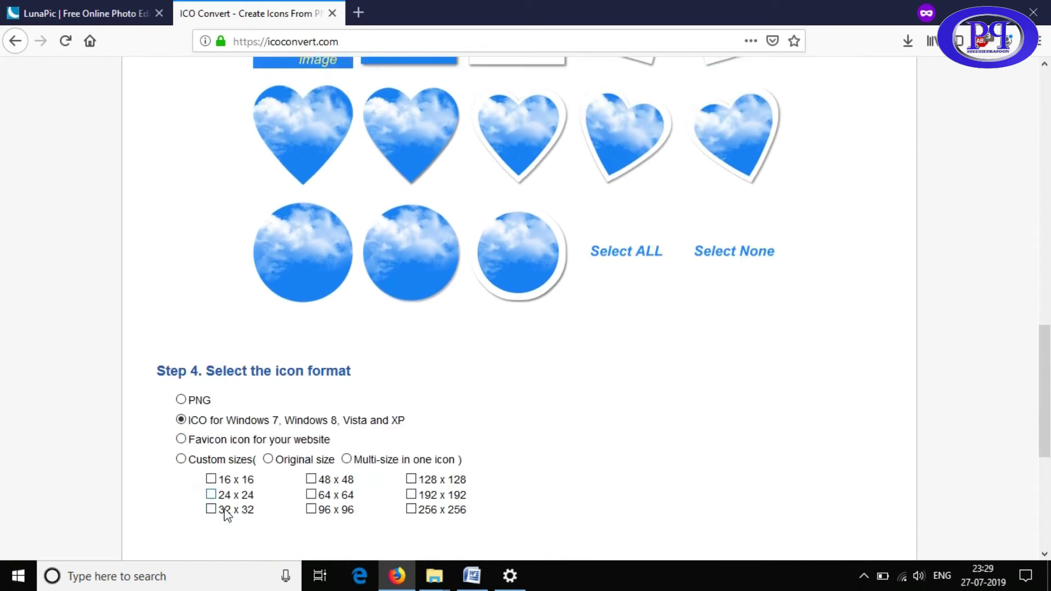
click(225, 358)
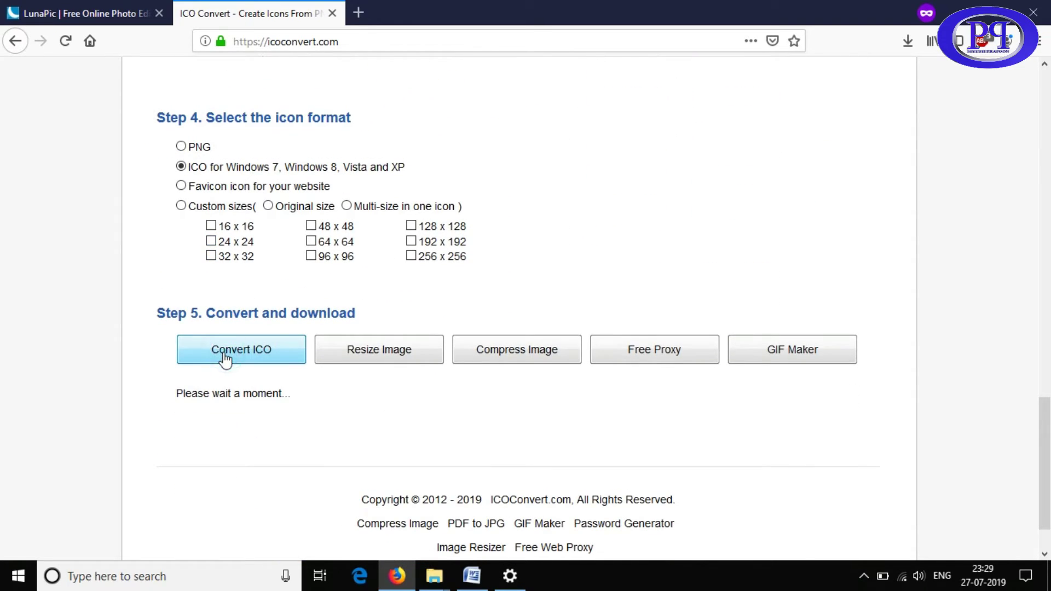
click(242, 393)
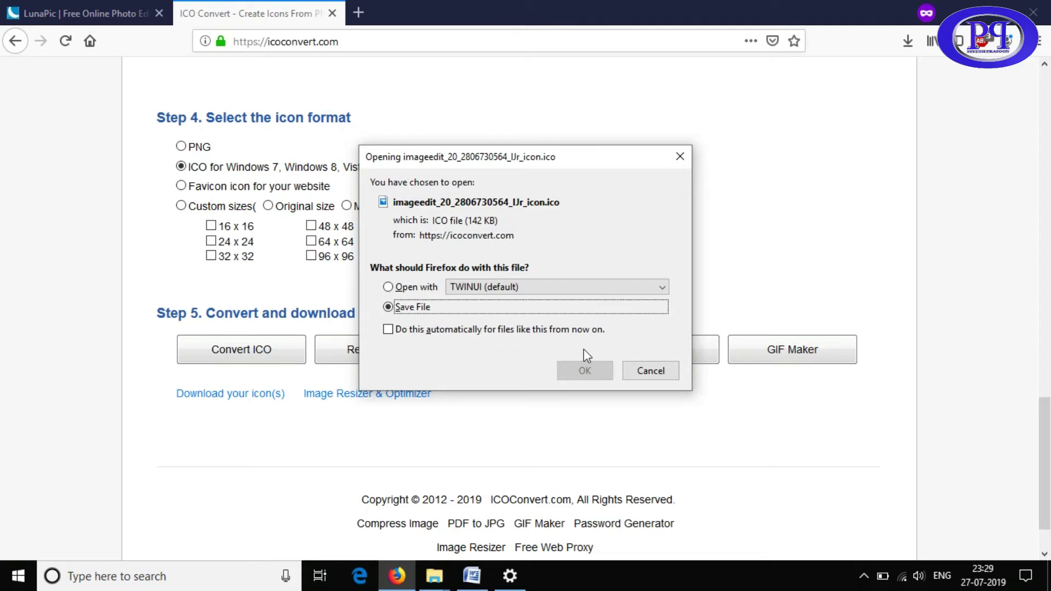
click(585, 371)
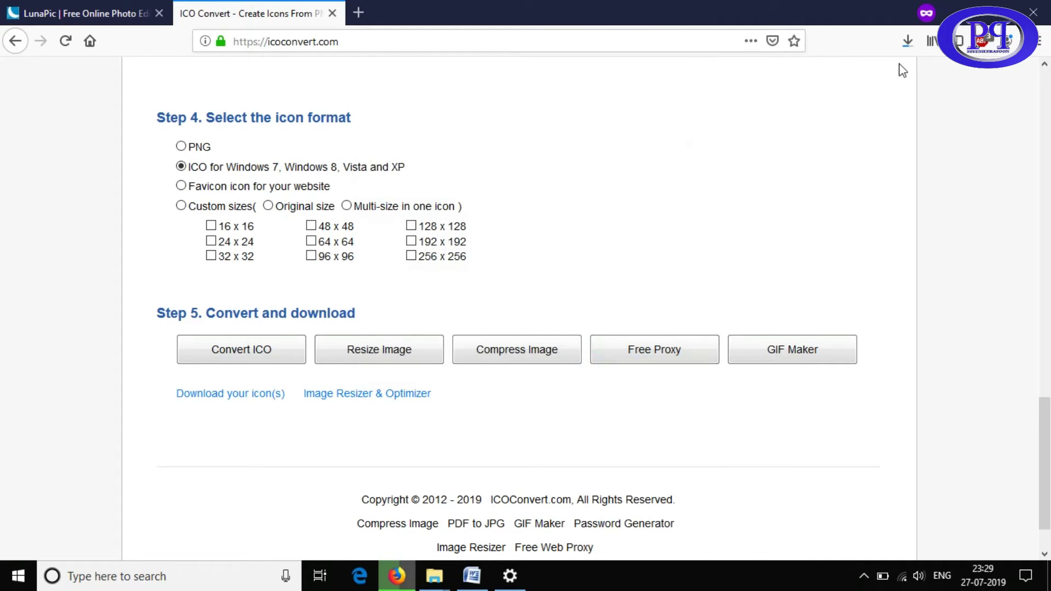
click(908, 43)
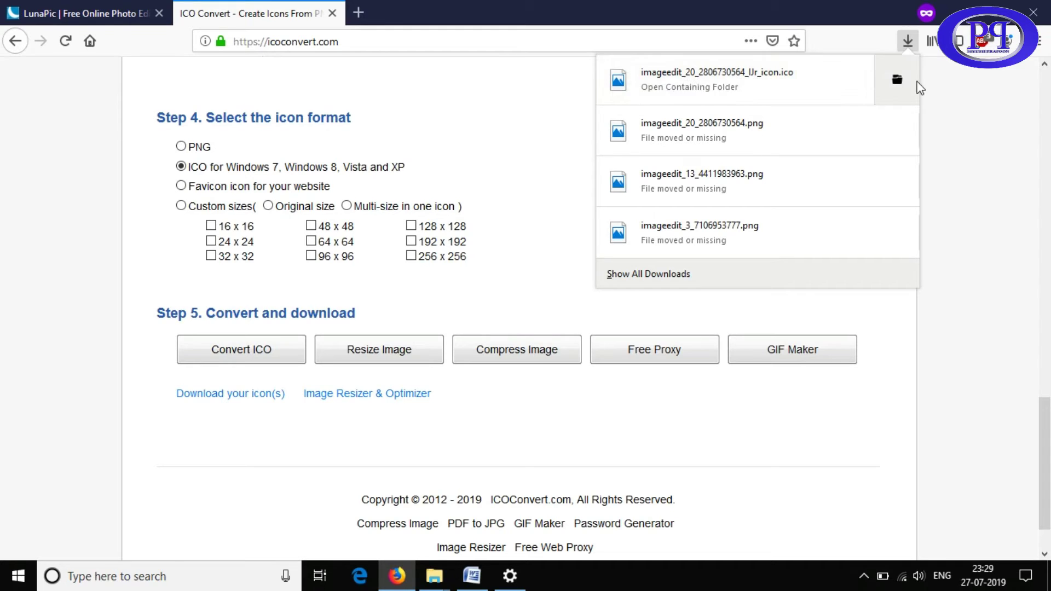
Show the downloaded .ico in its folder, then minimize Firefox and the LOGO window
click(897, 83)
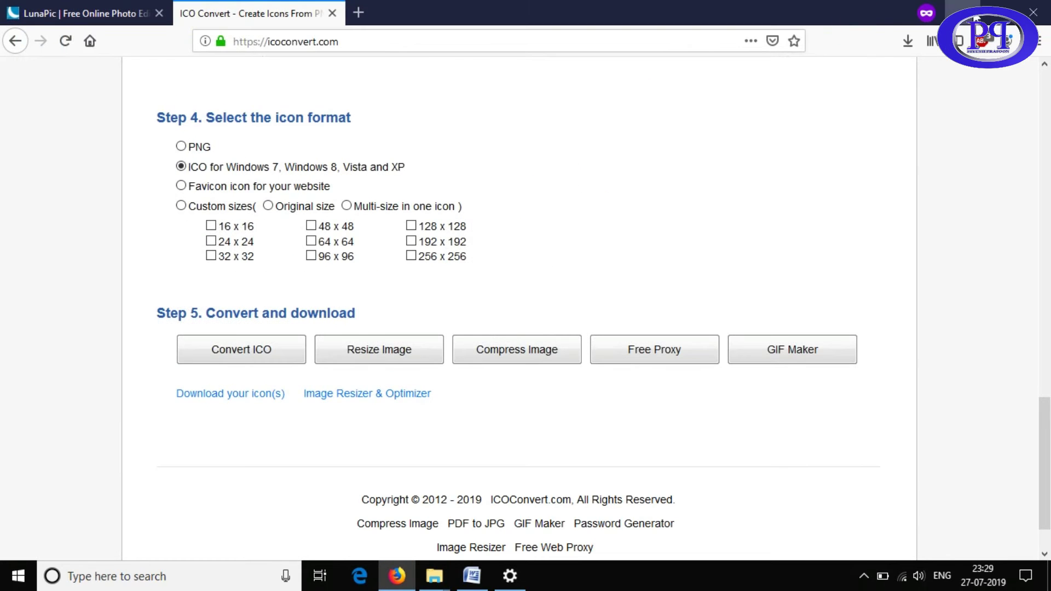
click(982, 12)
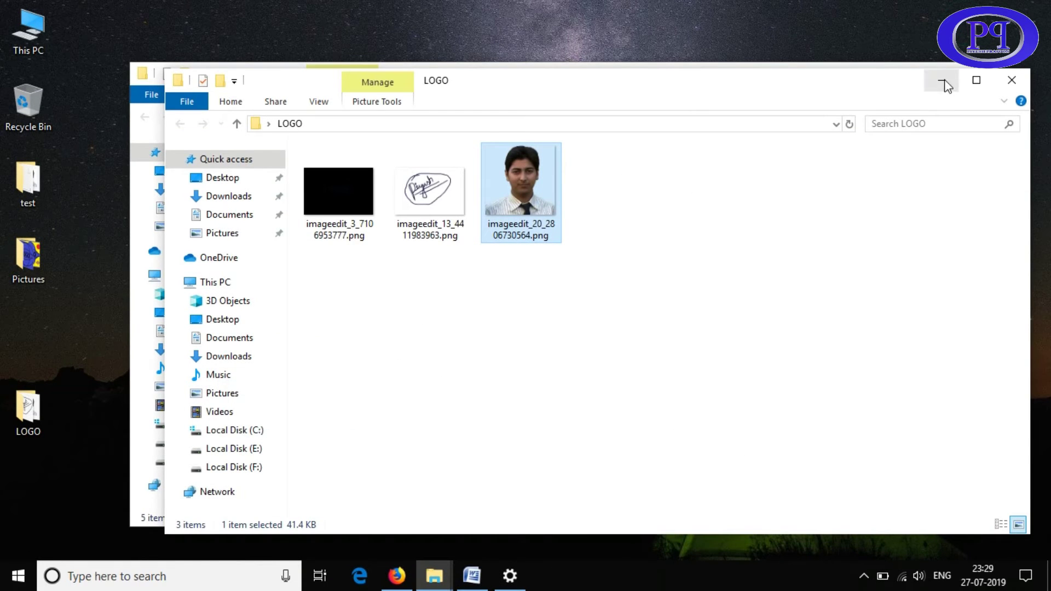
click(941, 80)
Paste the portrait .ico file onto the desktop and drag it into the LOGO folder
click(905, 77)
right_click(529, 88)
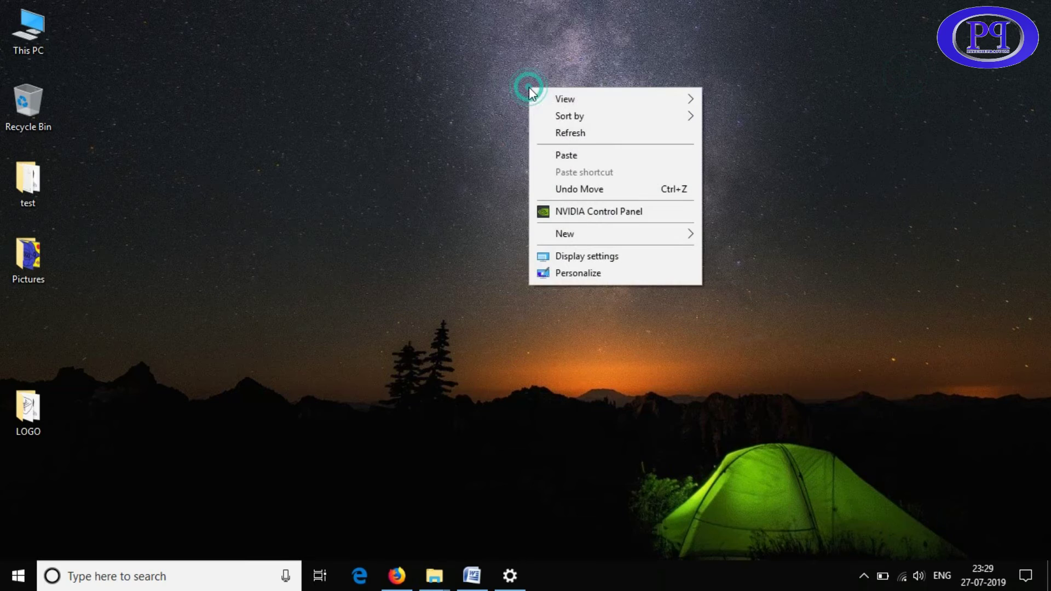
click(585, 154)
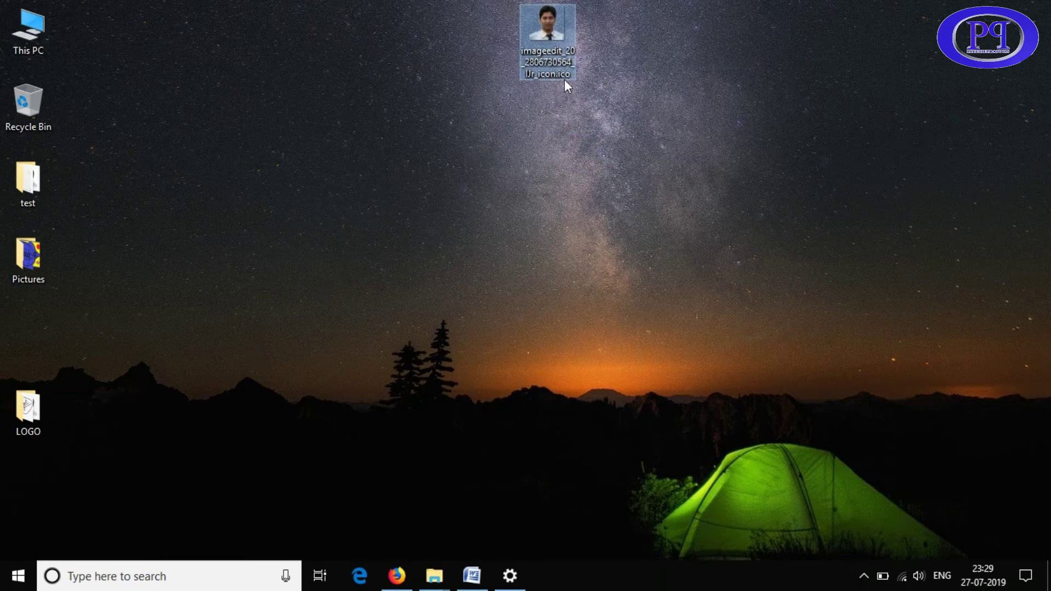
mouse_move(551, 44)
mouse_down()
mouse_move(801, 158)
mouse_move(36, 419)
mouse_up()
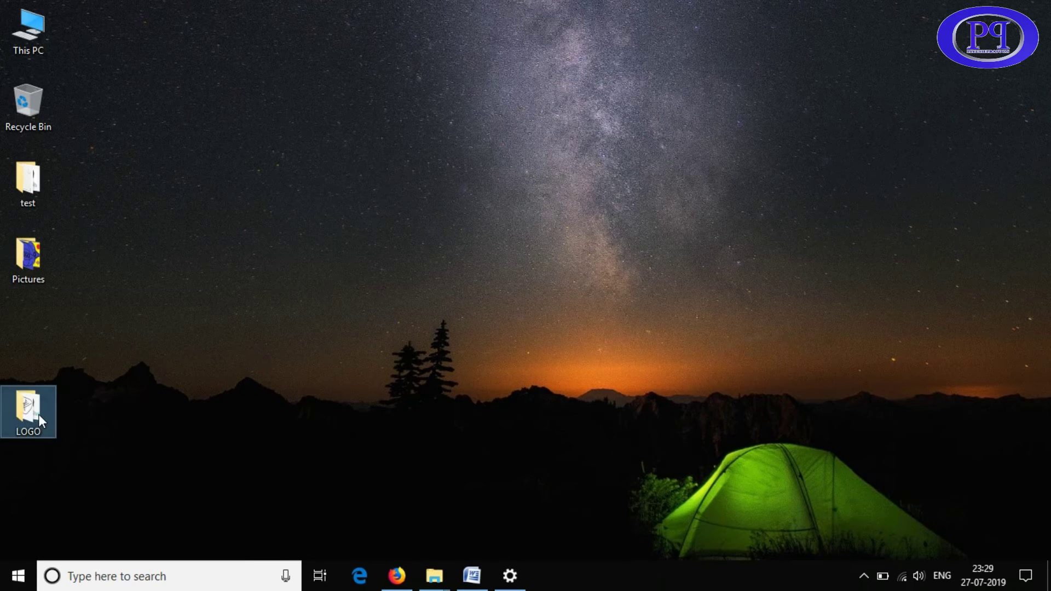
Confirm LOGO holds the .ico beside the three PNGs, then open Personalize settings
double_click(35, 411)
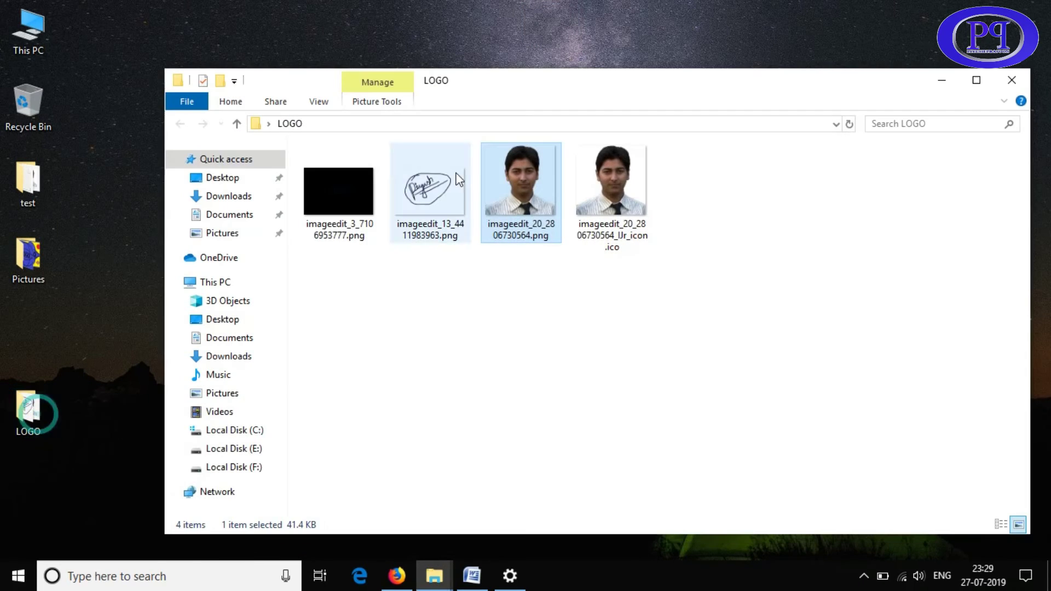
click(649, 296)
mouse_move(226, 370)
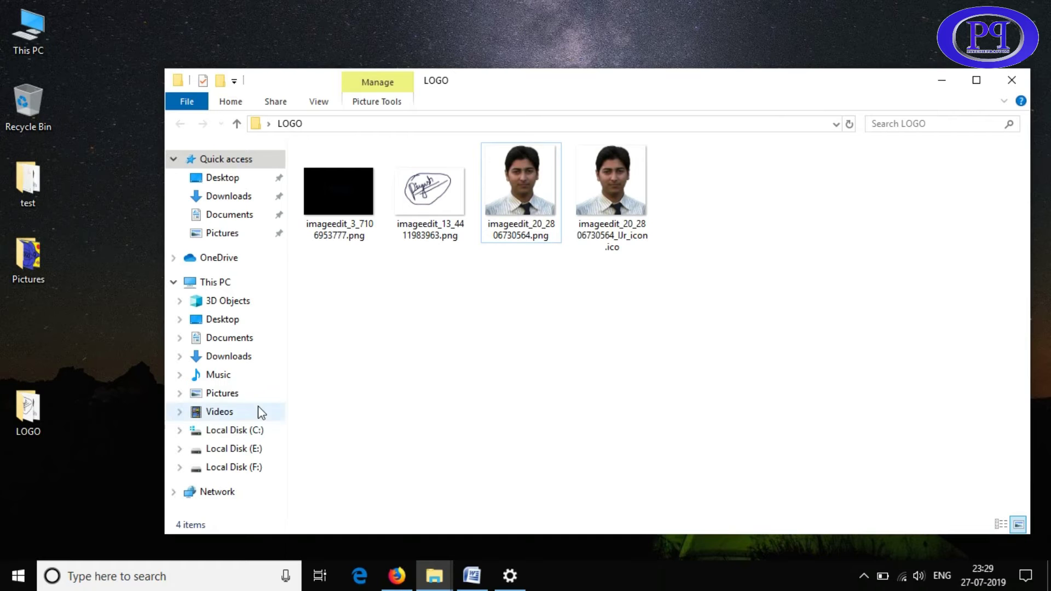
right_click(140, 268)
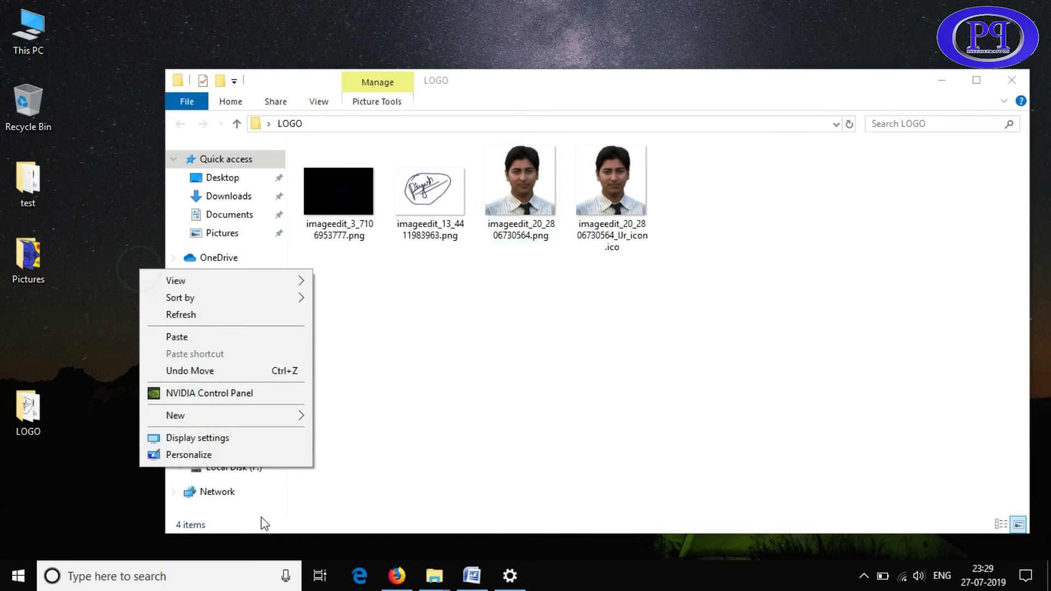
click(216, 454)
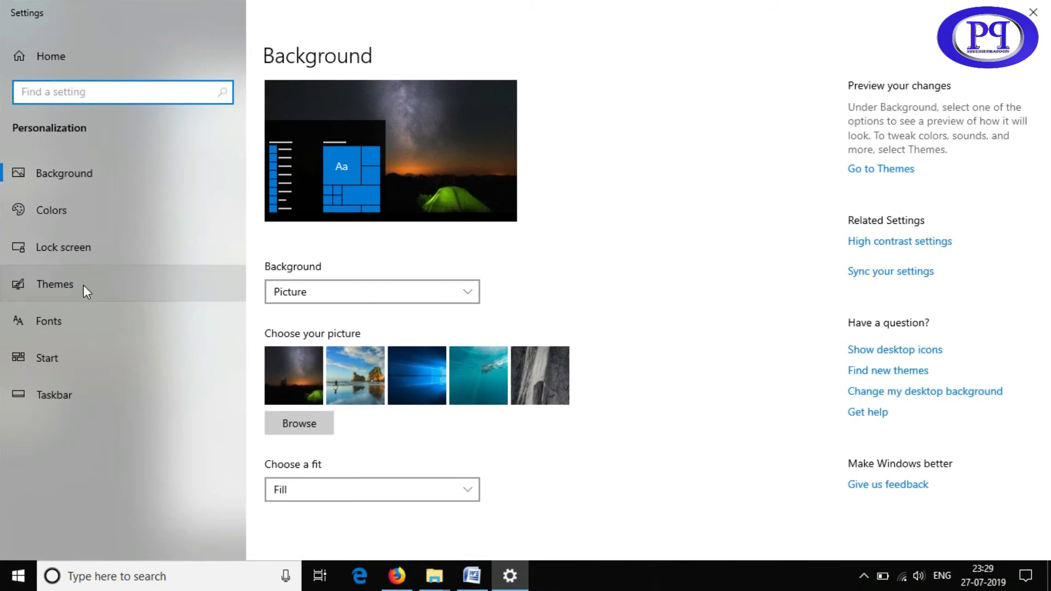
Open Themes > Desktop icon settings and start changing the This PC icon
click(66, 288)
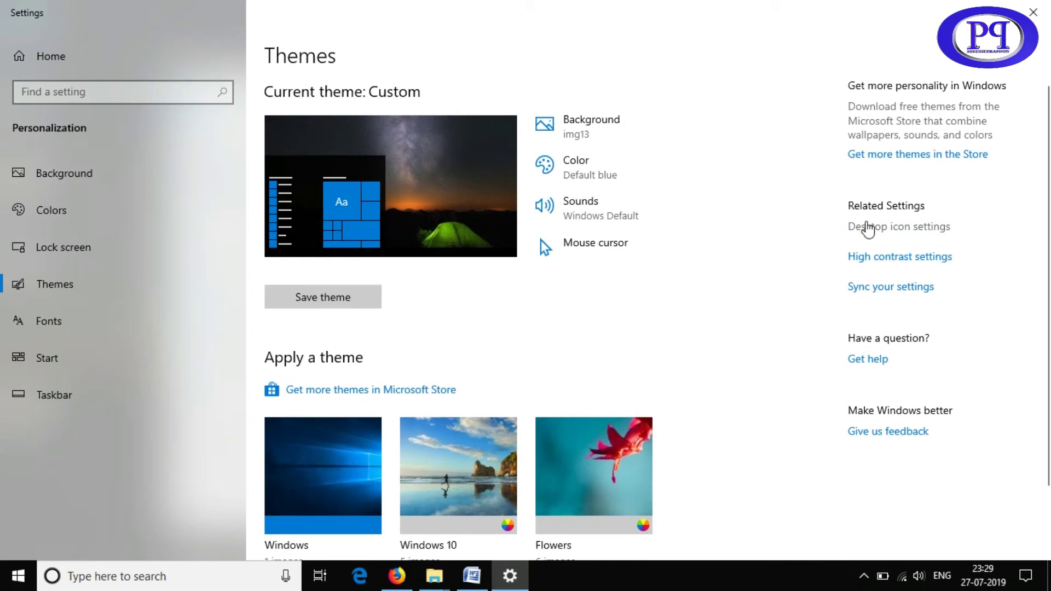
click(866, 226)
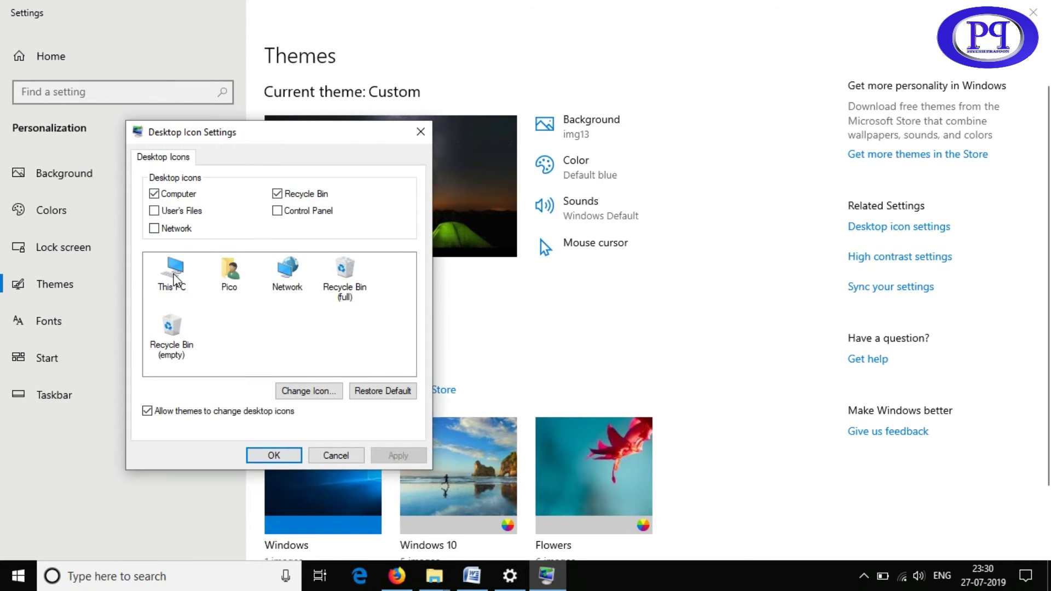
click(174, 279)
click(318, 391)
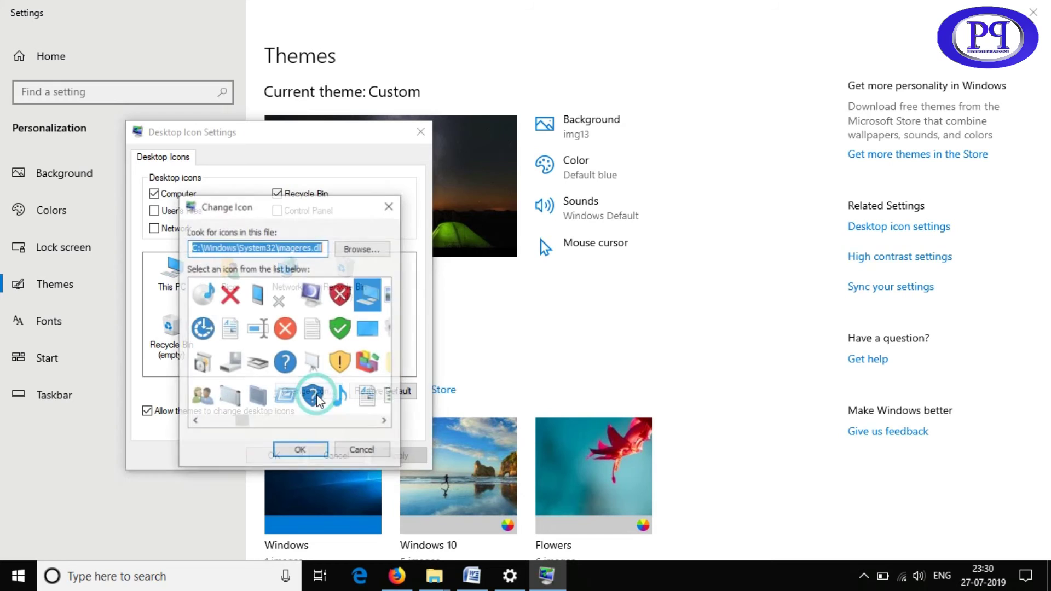
click(383, 250)
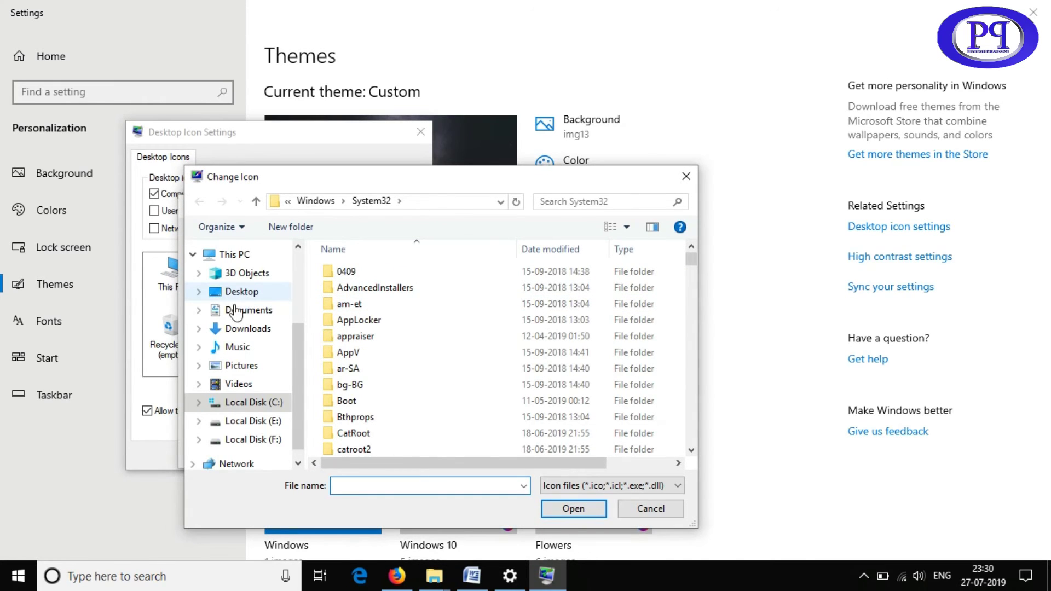
click(240, 293)
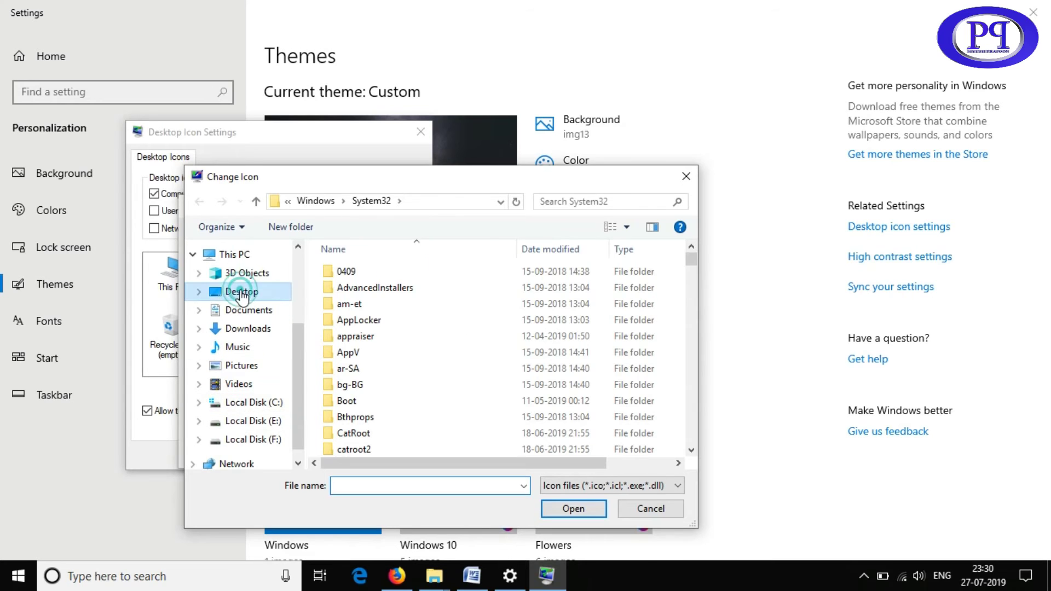
double_click(357, 281)
double_click(357, 272)
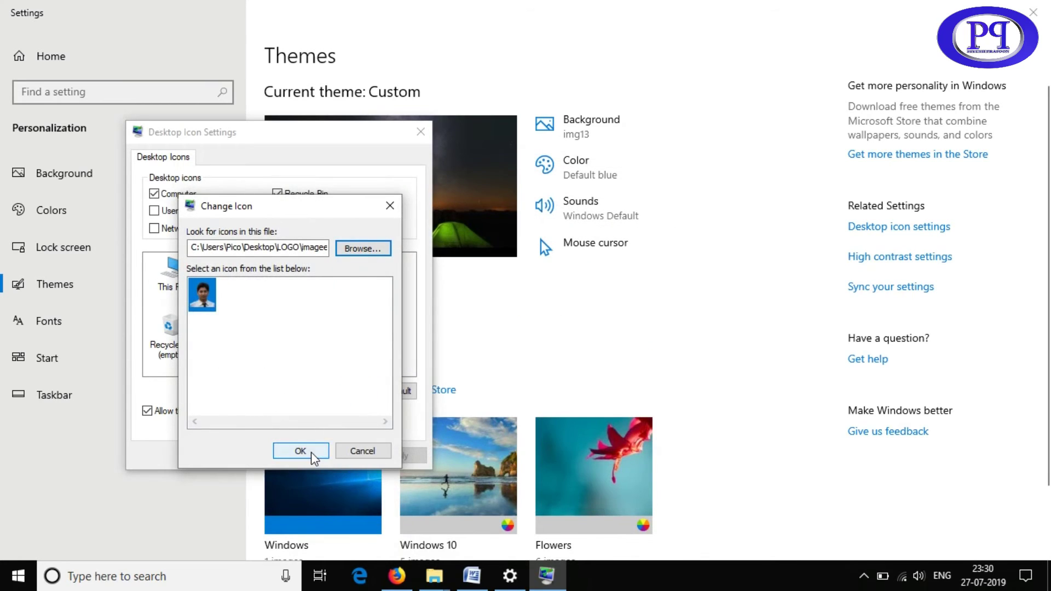
click(300, 451)
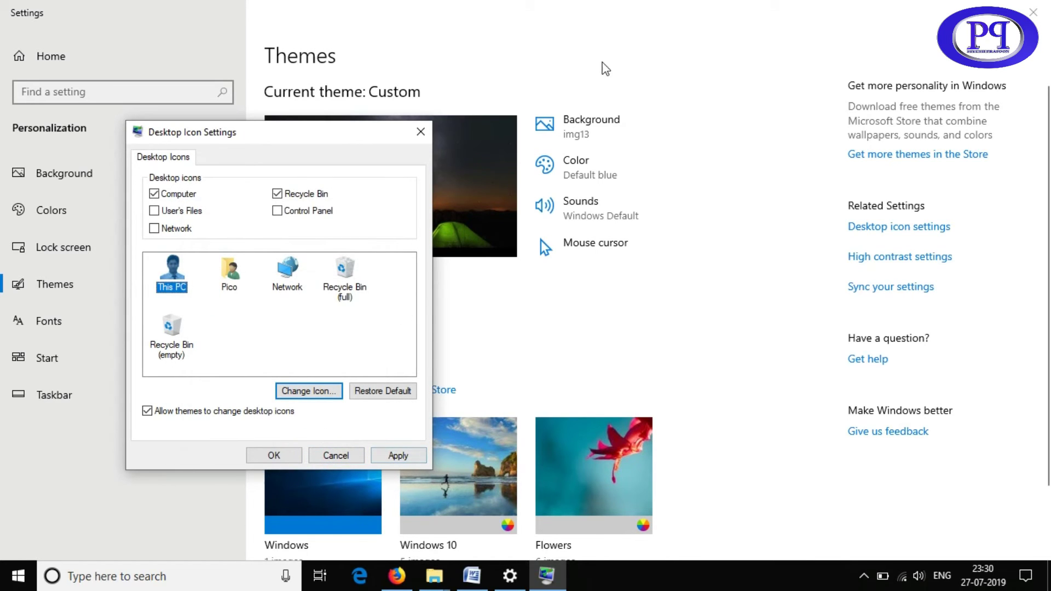
click(980, 9)
Move the icon settings dialog aside and apply the portrait This PC icon
mouse_move(350, 137)
mouse_down()
mouse_move(595, 76)
mouse_move(292, 41)
mouse_up()
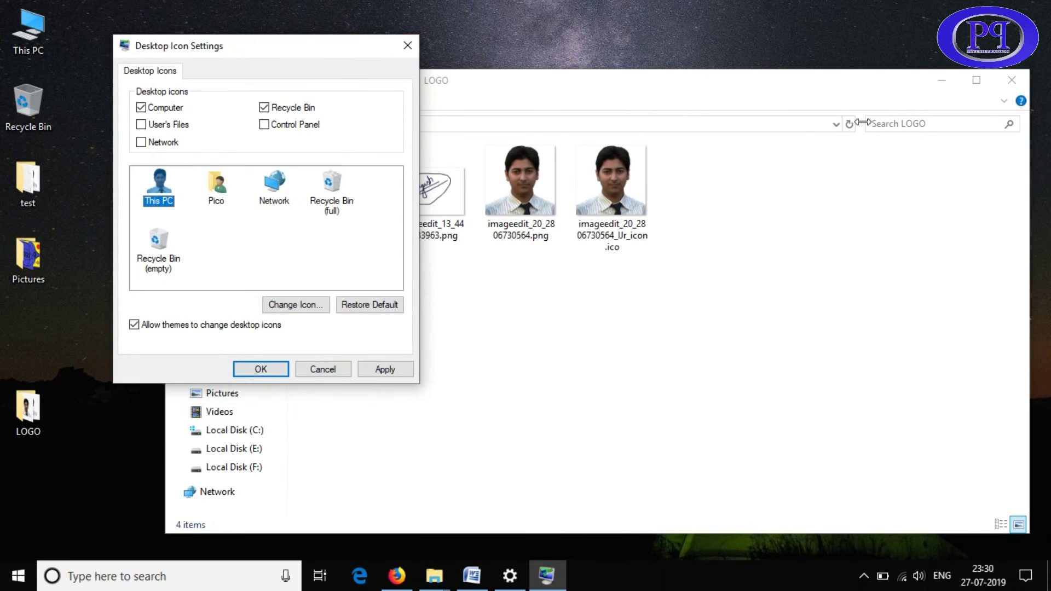
click(941, 81)
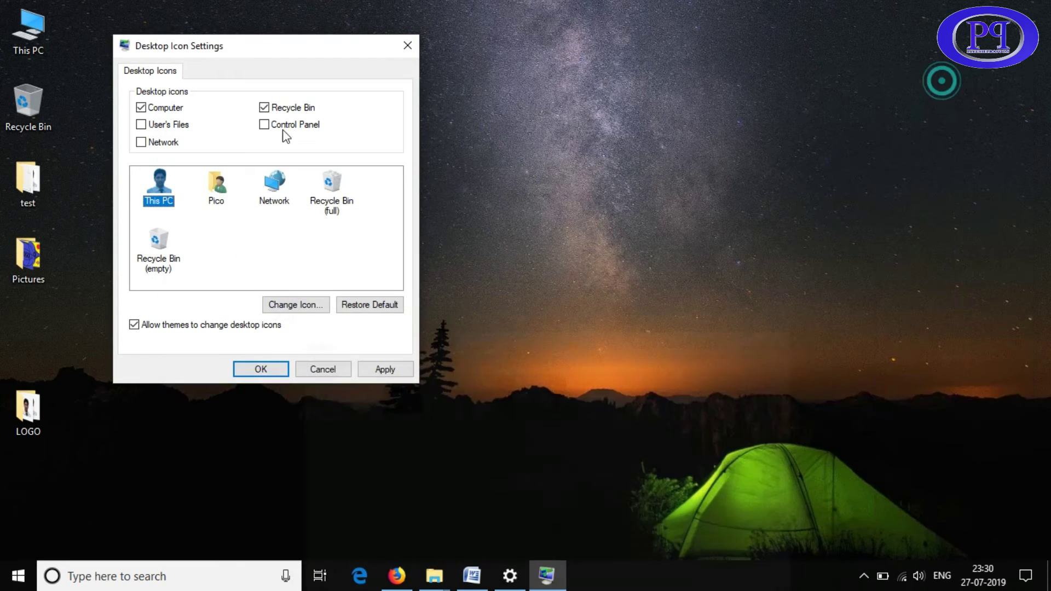
click(43, 26)
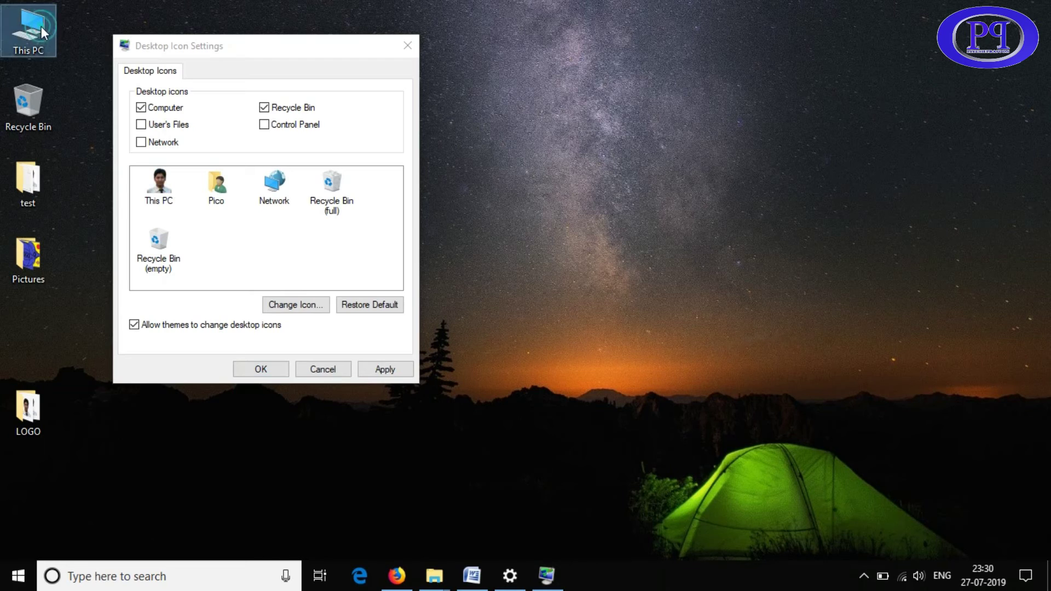
click(382, 369)
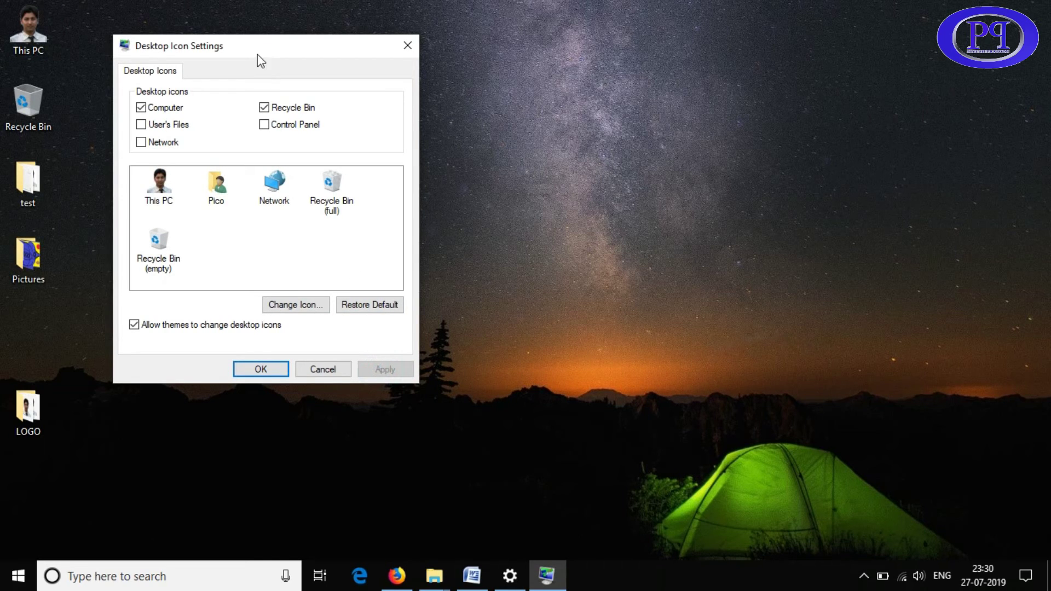
Open and close This PC from the desktop to verify its new portrait icon
drag(258, 54, 447, 64)
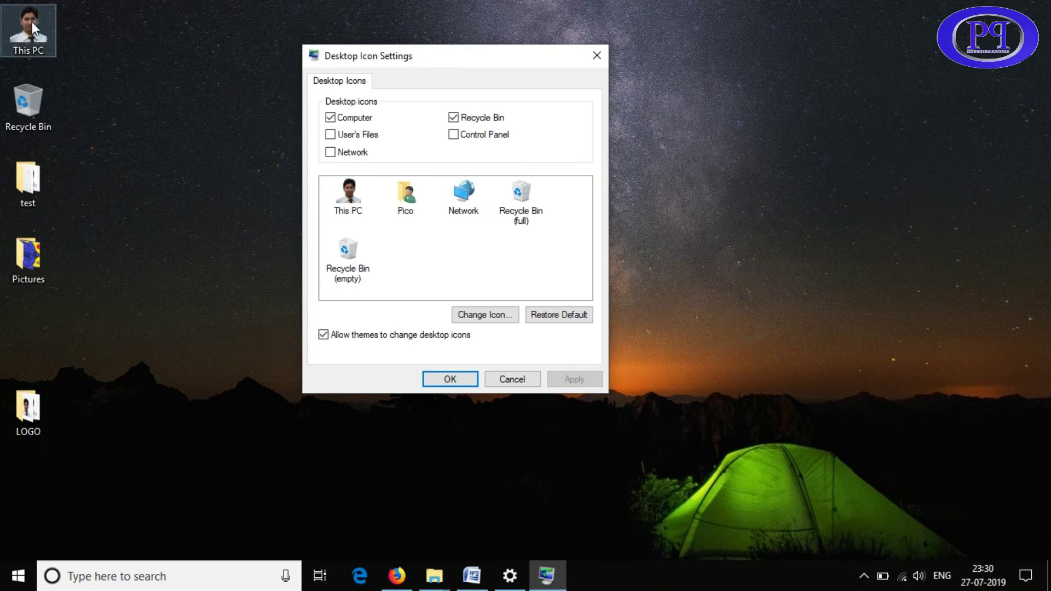
click(146, 22)
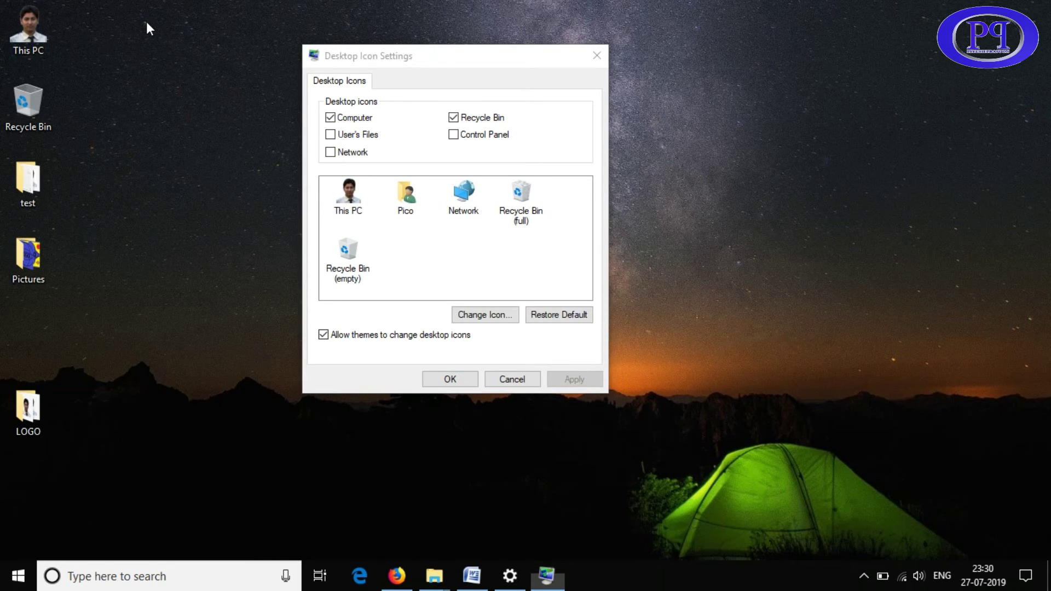
double_click(46, 39)
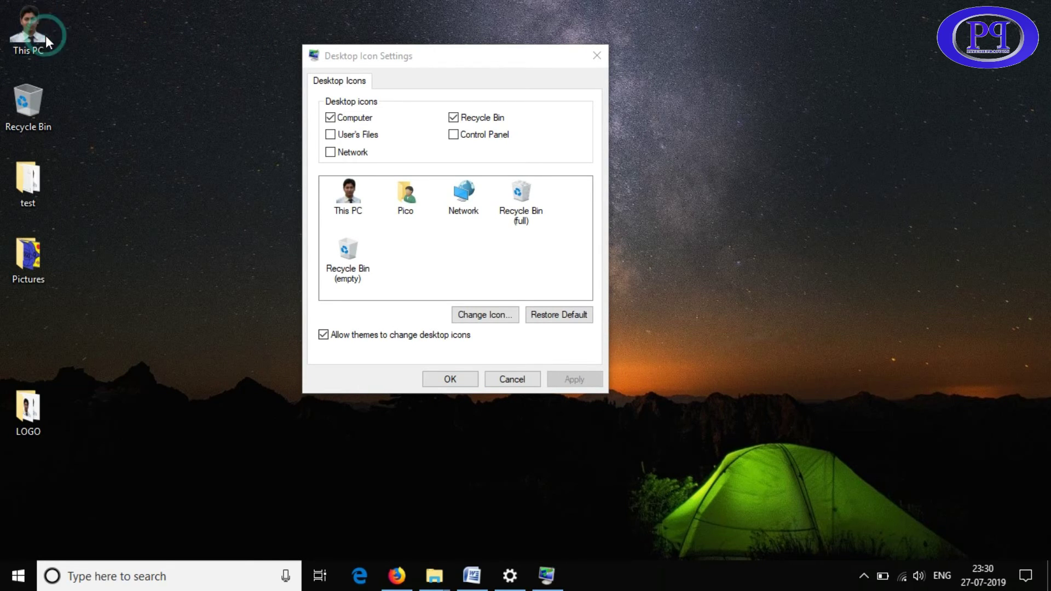
click(870, 28)
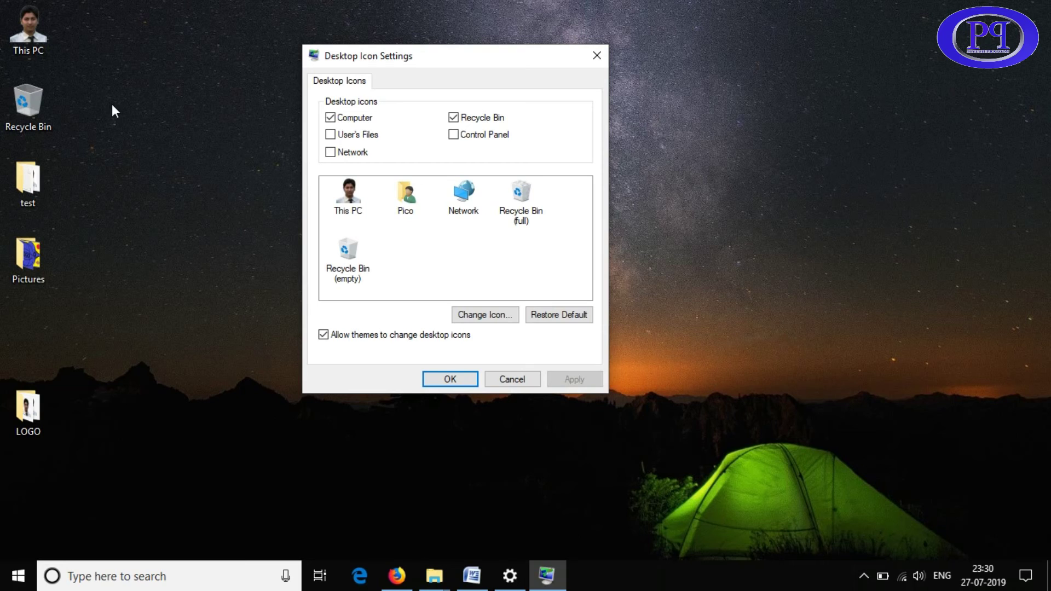
Restore This PC to its default monitor icon in Desktop Icon Settings and apply it
click(579, 315)
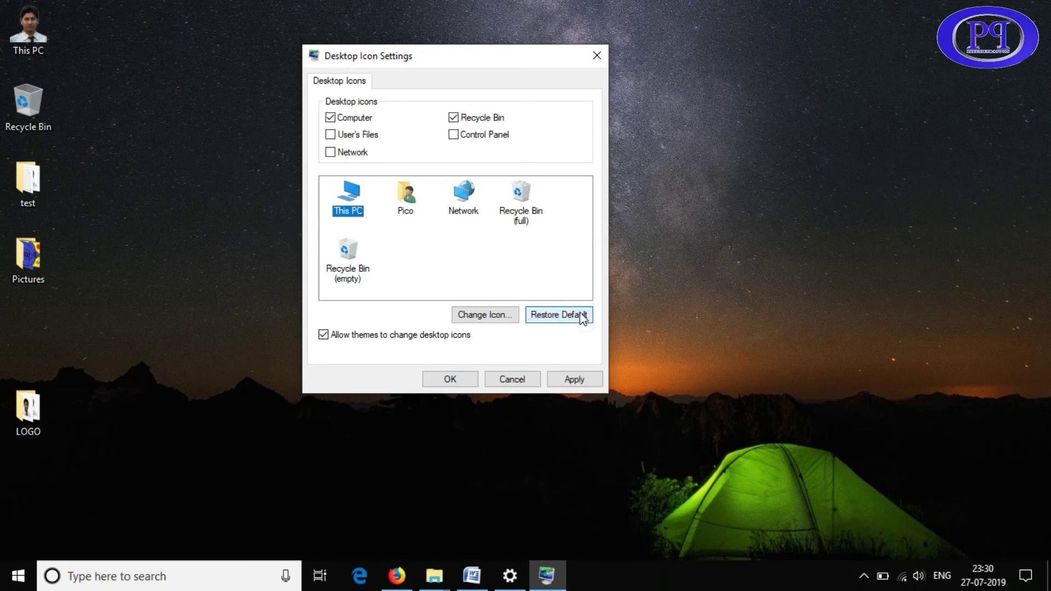
click(491, 320)
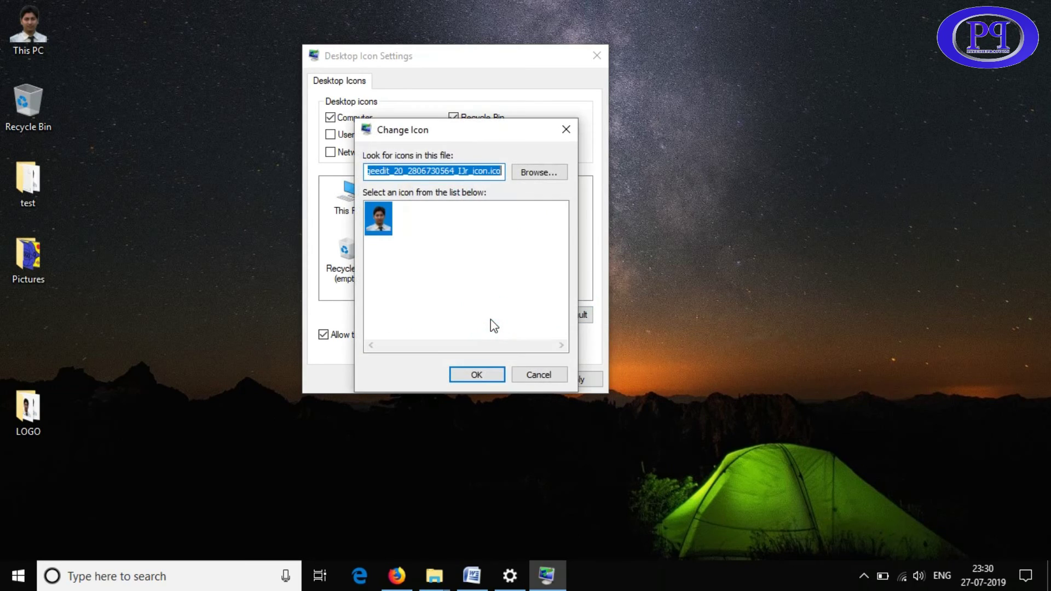
click(536, 376)
click(569, 313)
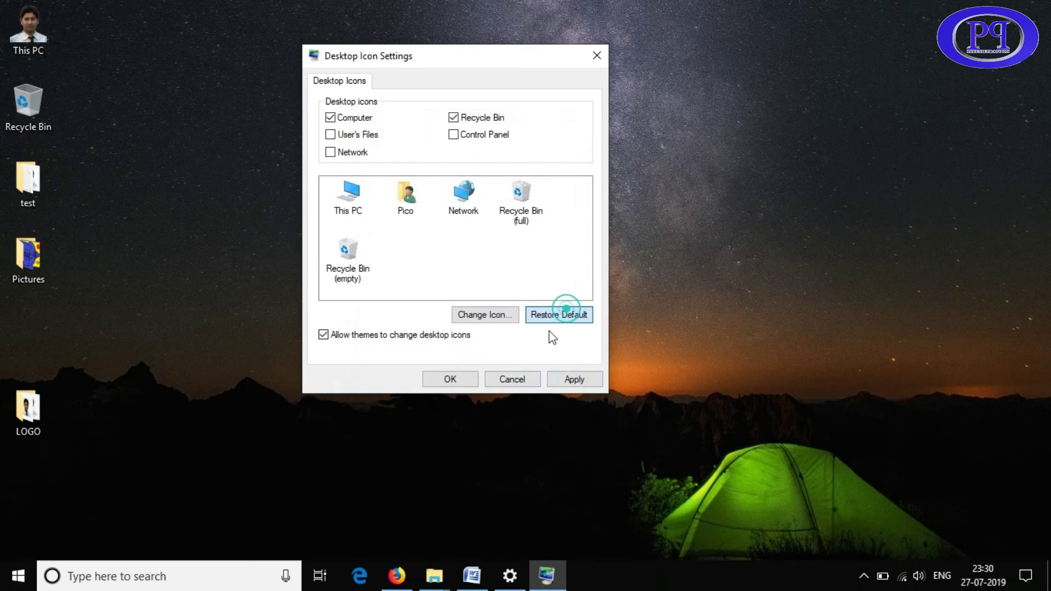
click(576, 378)
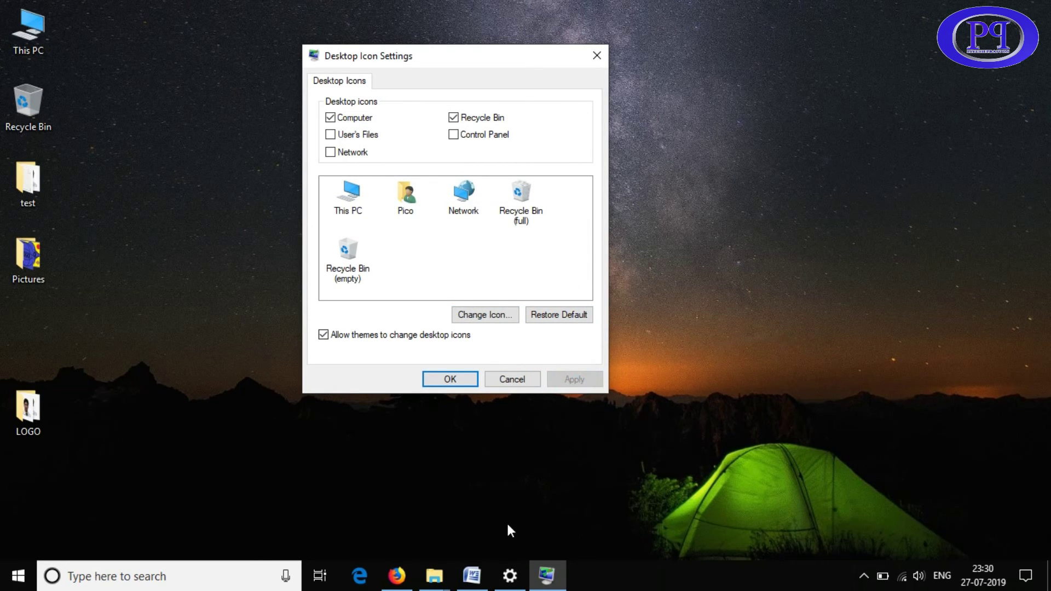
click(472, 573)
Reposition the two portrait photos on the green page, then close Document1 answering the save prompt
drag(537, 363, 442, 356)
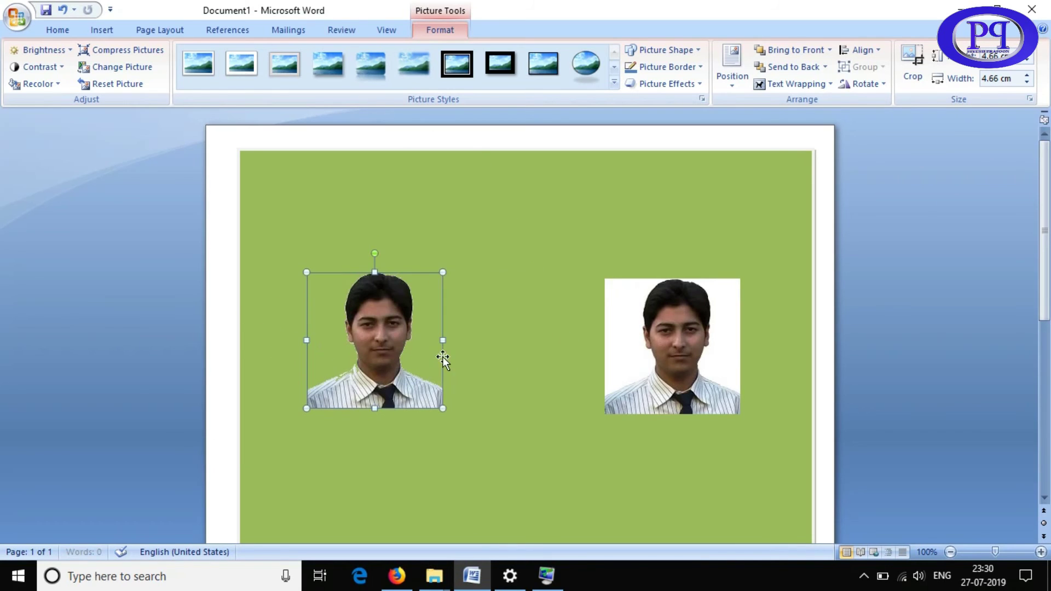
mouse_move(713, 366)
mouse_down()
mouse_move(593, 354)
mouse_move(707, 307)
mouse_move(661, 409)
mouse_up()
mouse_move(352, 366)
mouse_down()
mouse_move(397, 321)
mouse_move(397, 384)
mouse_up()
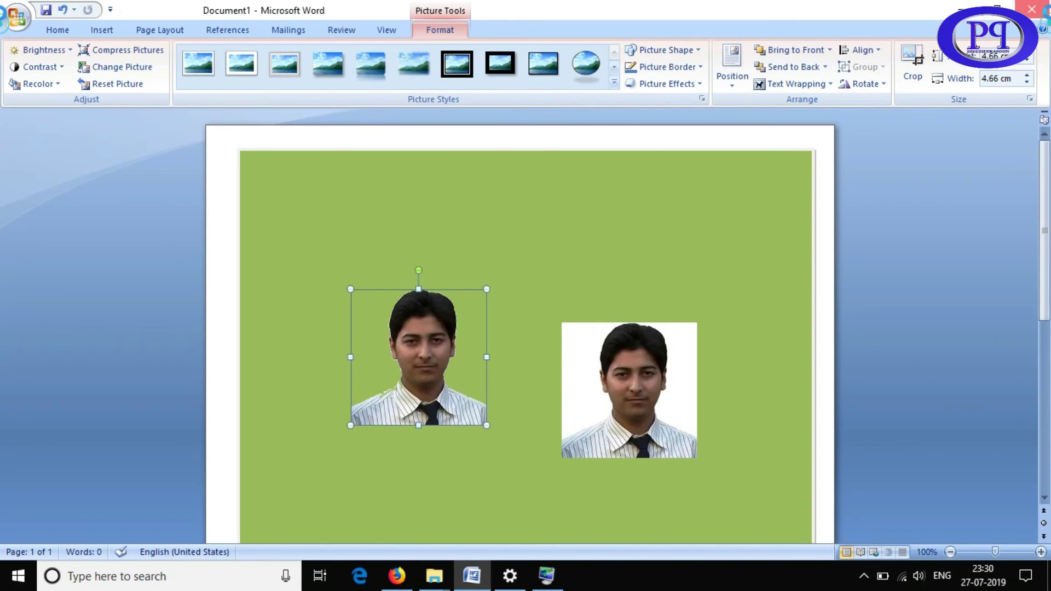
click(1031, 10)
click(524, 331)
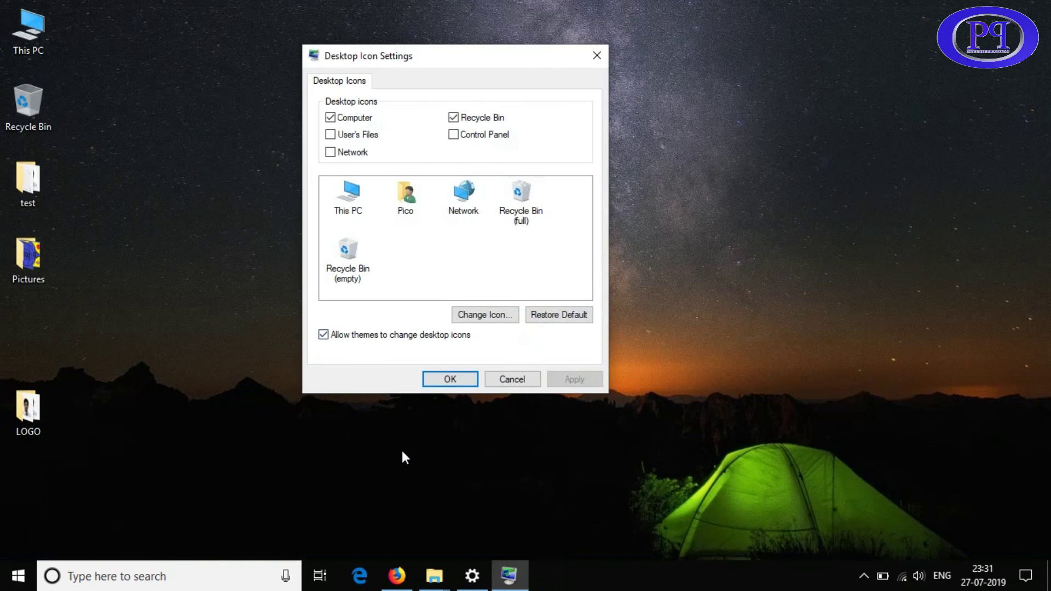
Cancel Desktop Icon Settings and close Firefox, Settings, and the Pictures, LOGO and Record folders
click(531, 378)
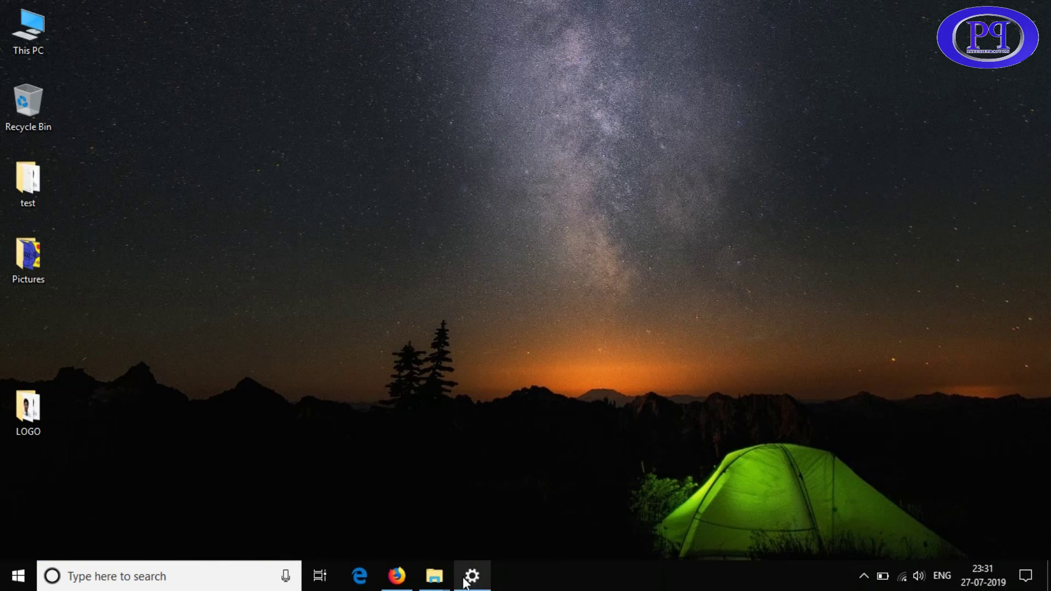
click(397, 575)
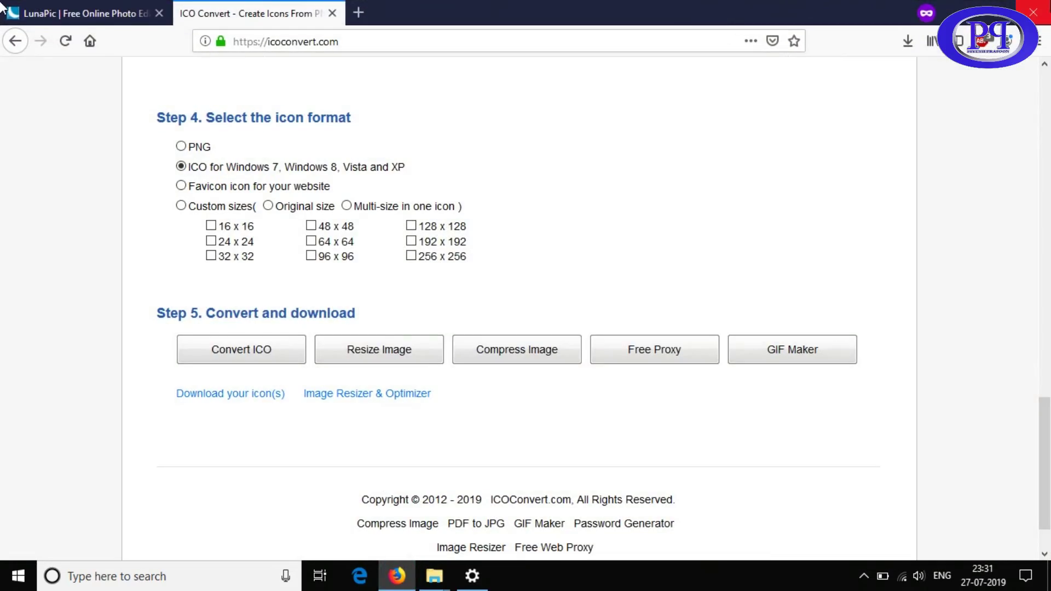
click(1033, 12)
click(472, 575)
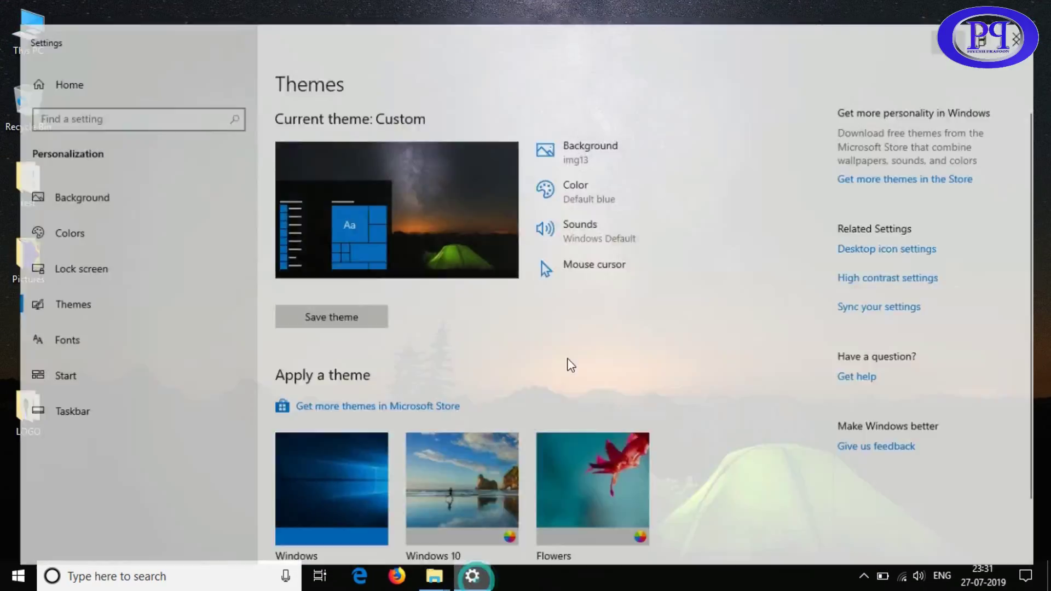
key(alt+F4)
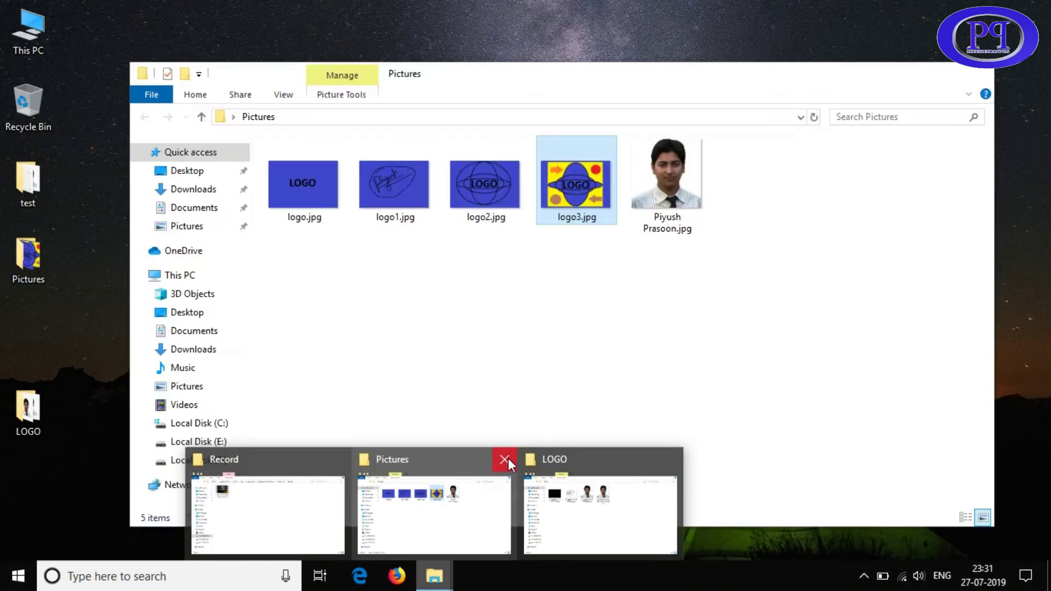
mouse_move(435, 576)
click(508, 458)
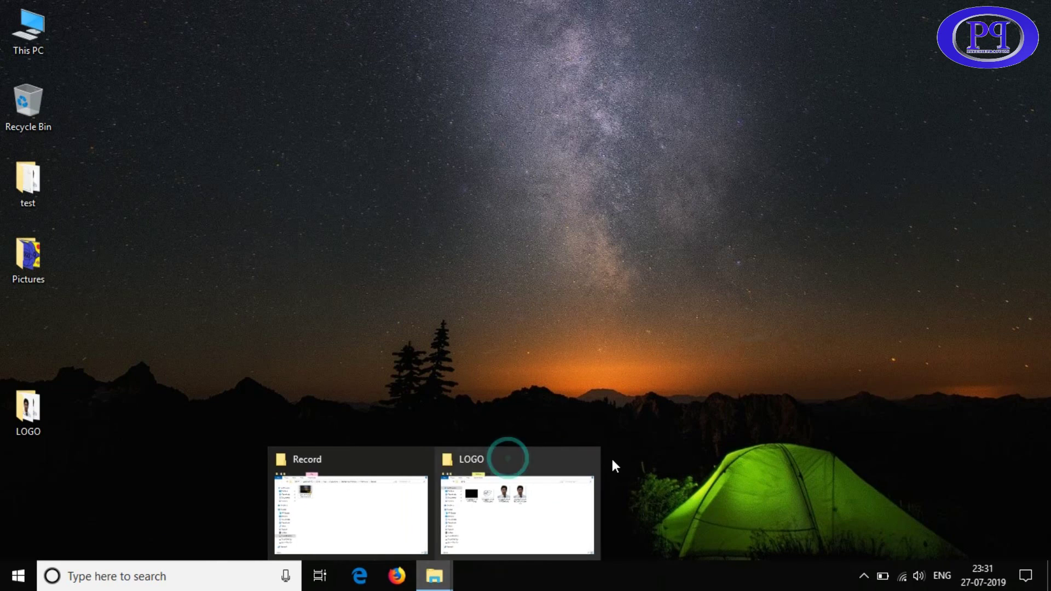
click(586, 459)
click(501, 461)
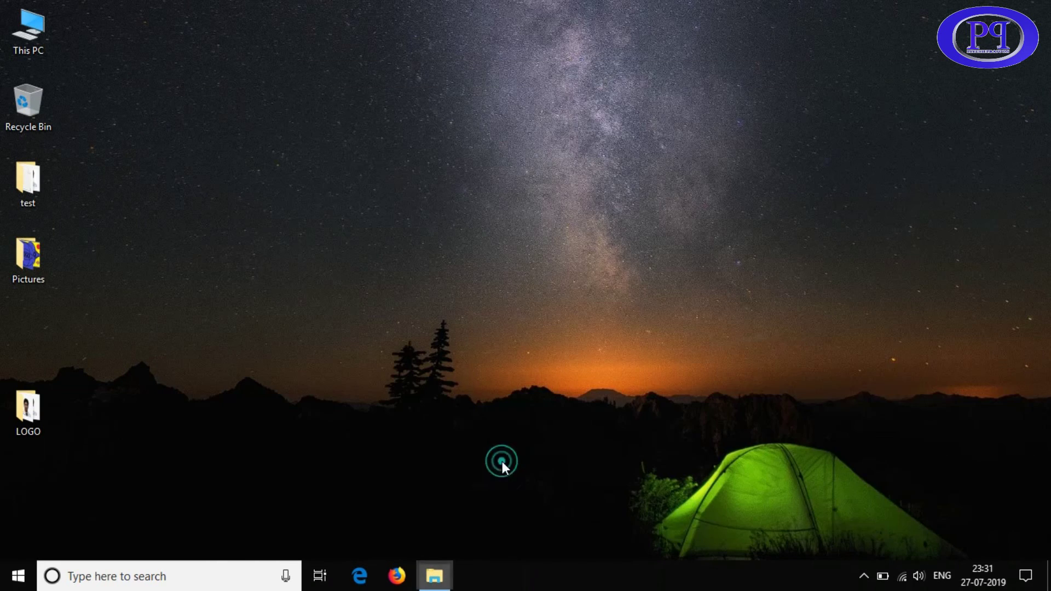
Refresh the desktop twice from its right-click menu
right_click(409, 113)
click(459, 157)
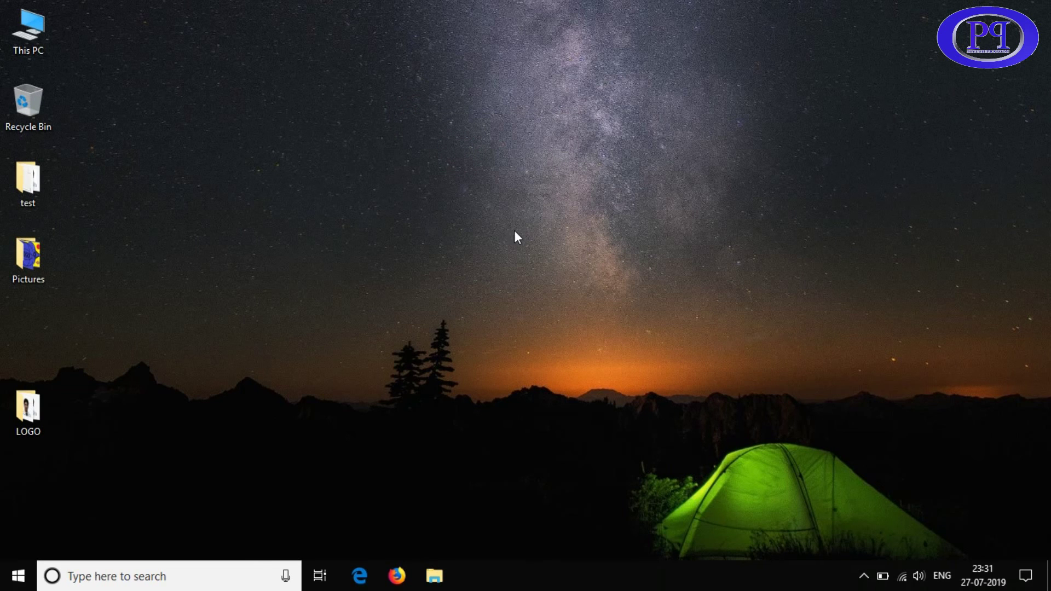
right_click(533, 218)
click(596, 265)
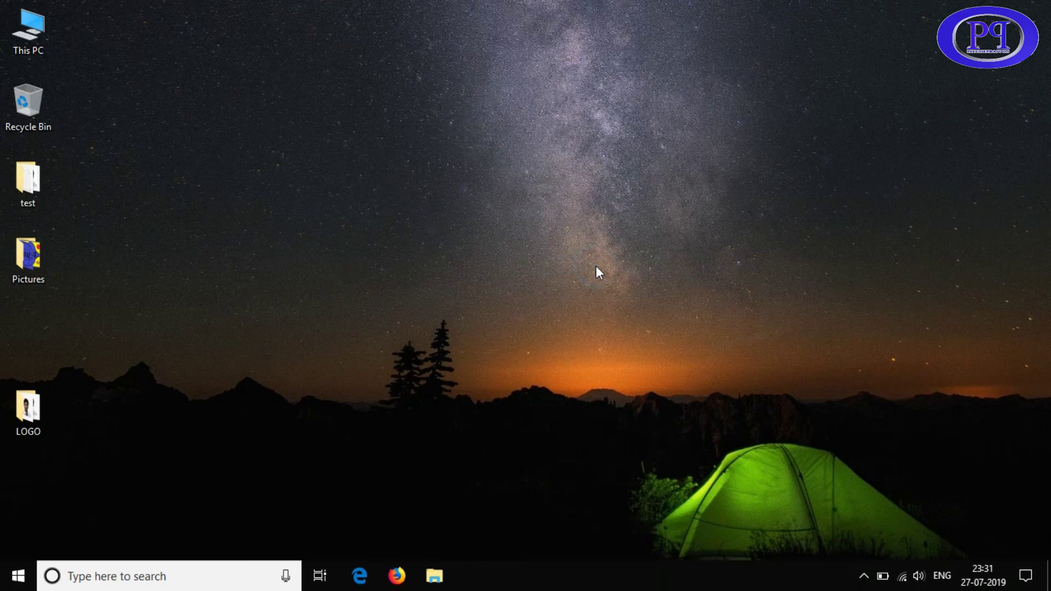